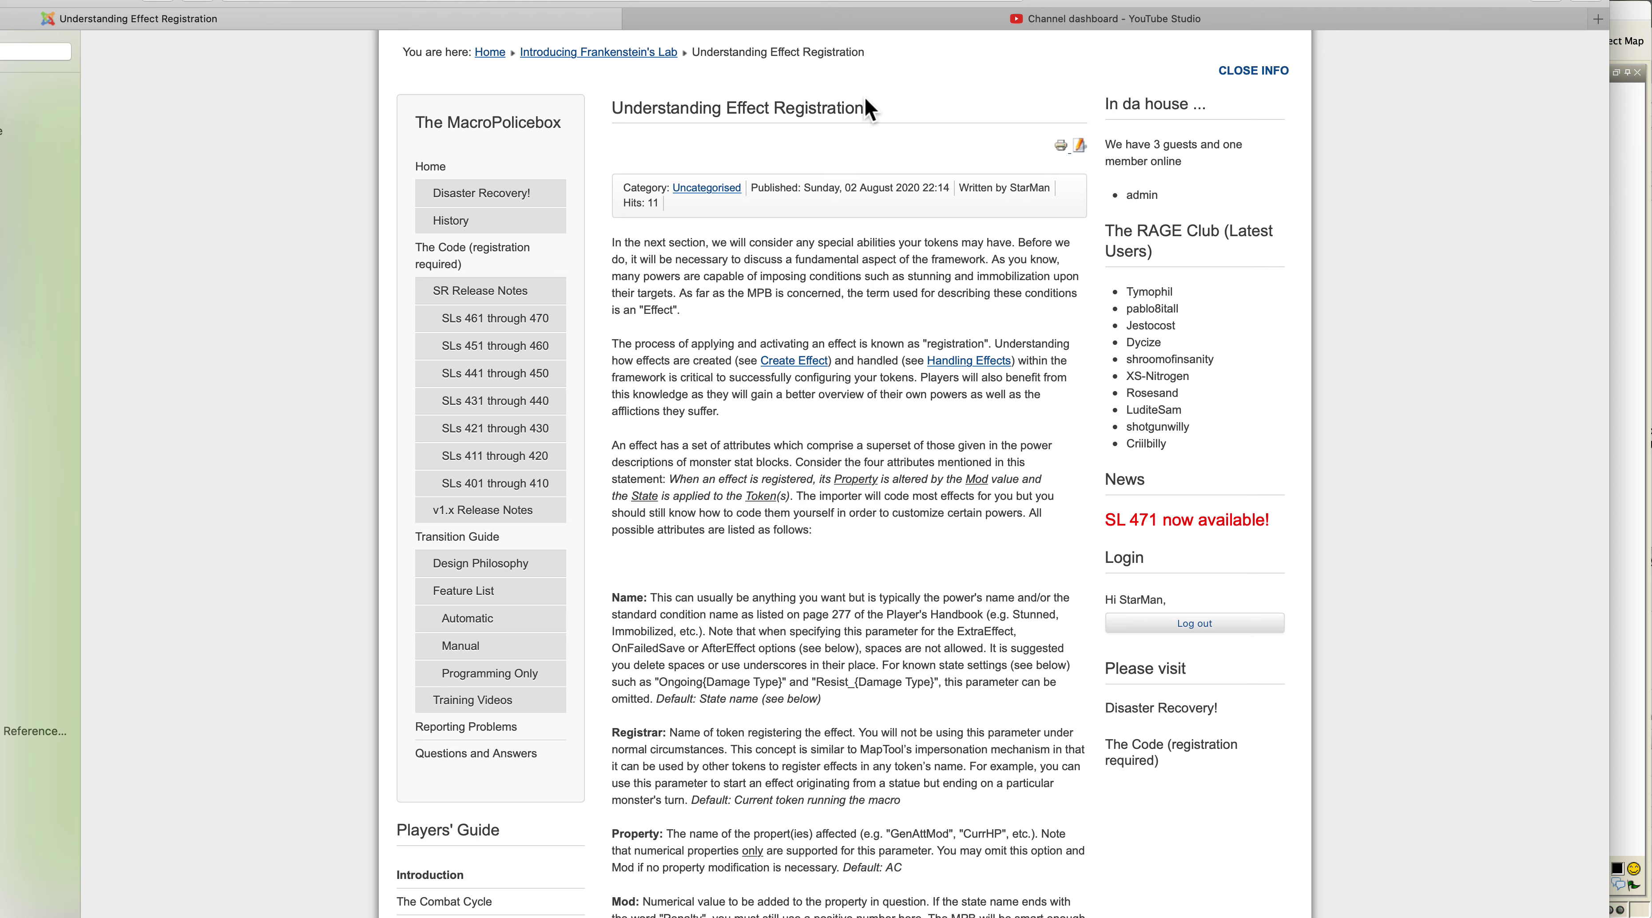
- Scroll down through the open reference document, then back up slightly
double_click(487, 56)
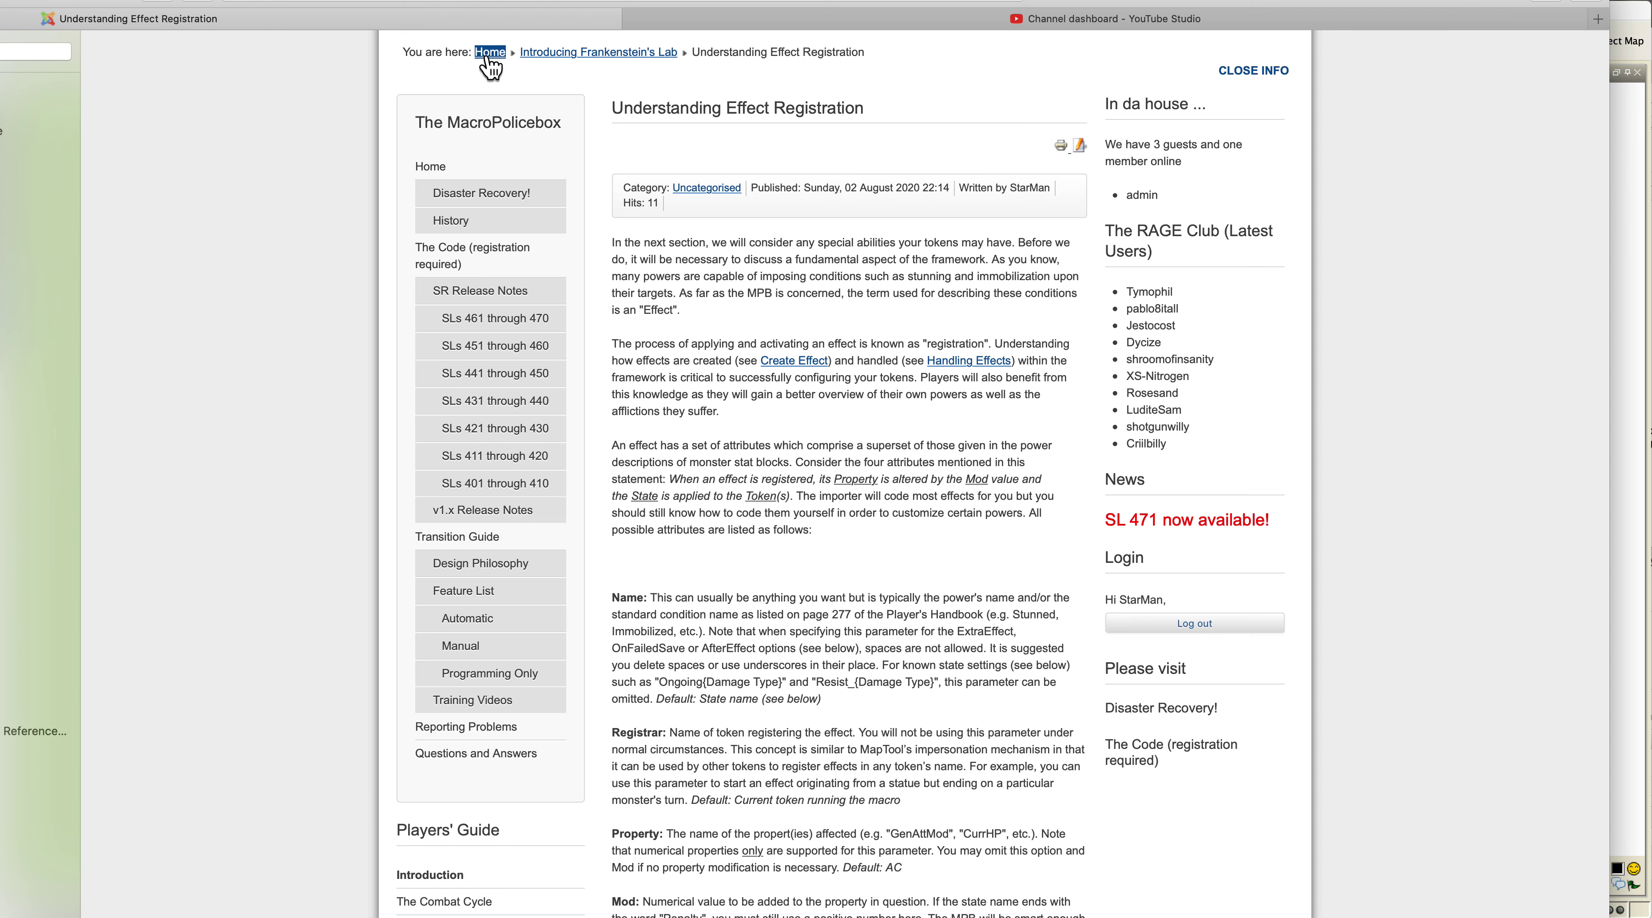
left_click(511, 61)
scroll(739, 384, "down", 2)
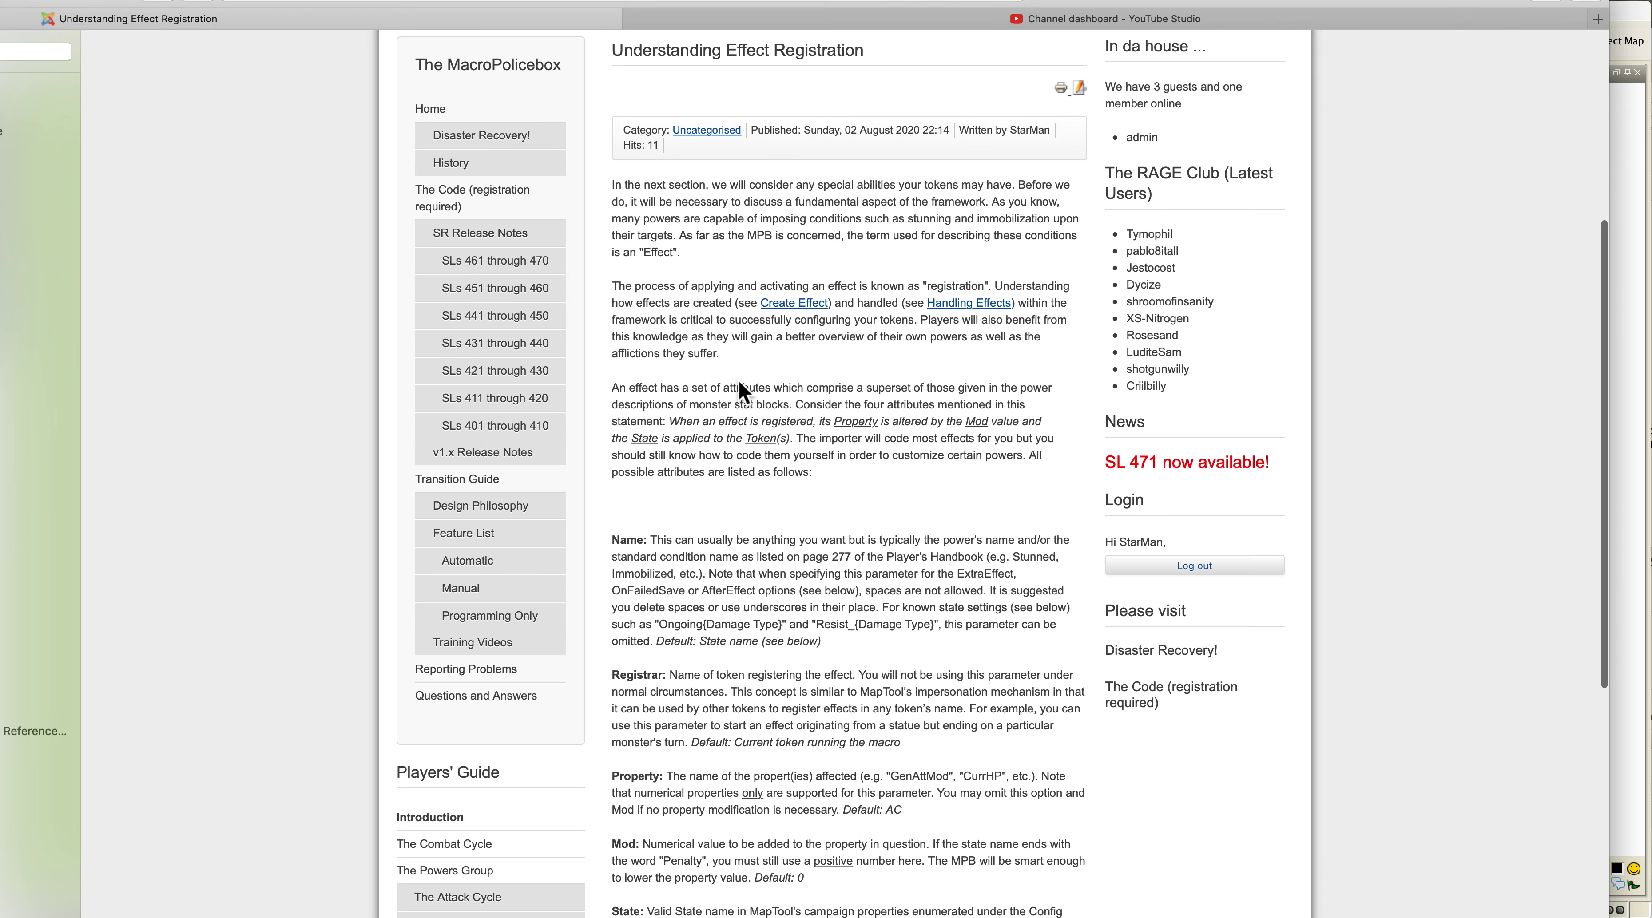
scroll(738, 381, "down", 10)
scroll(738, 381, "down", 3)
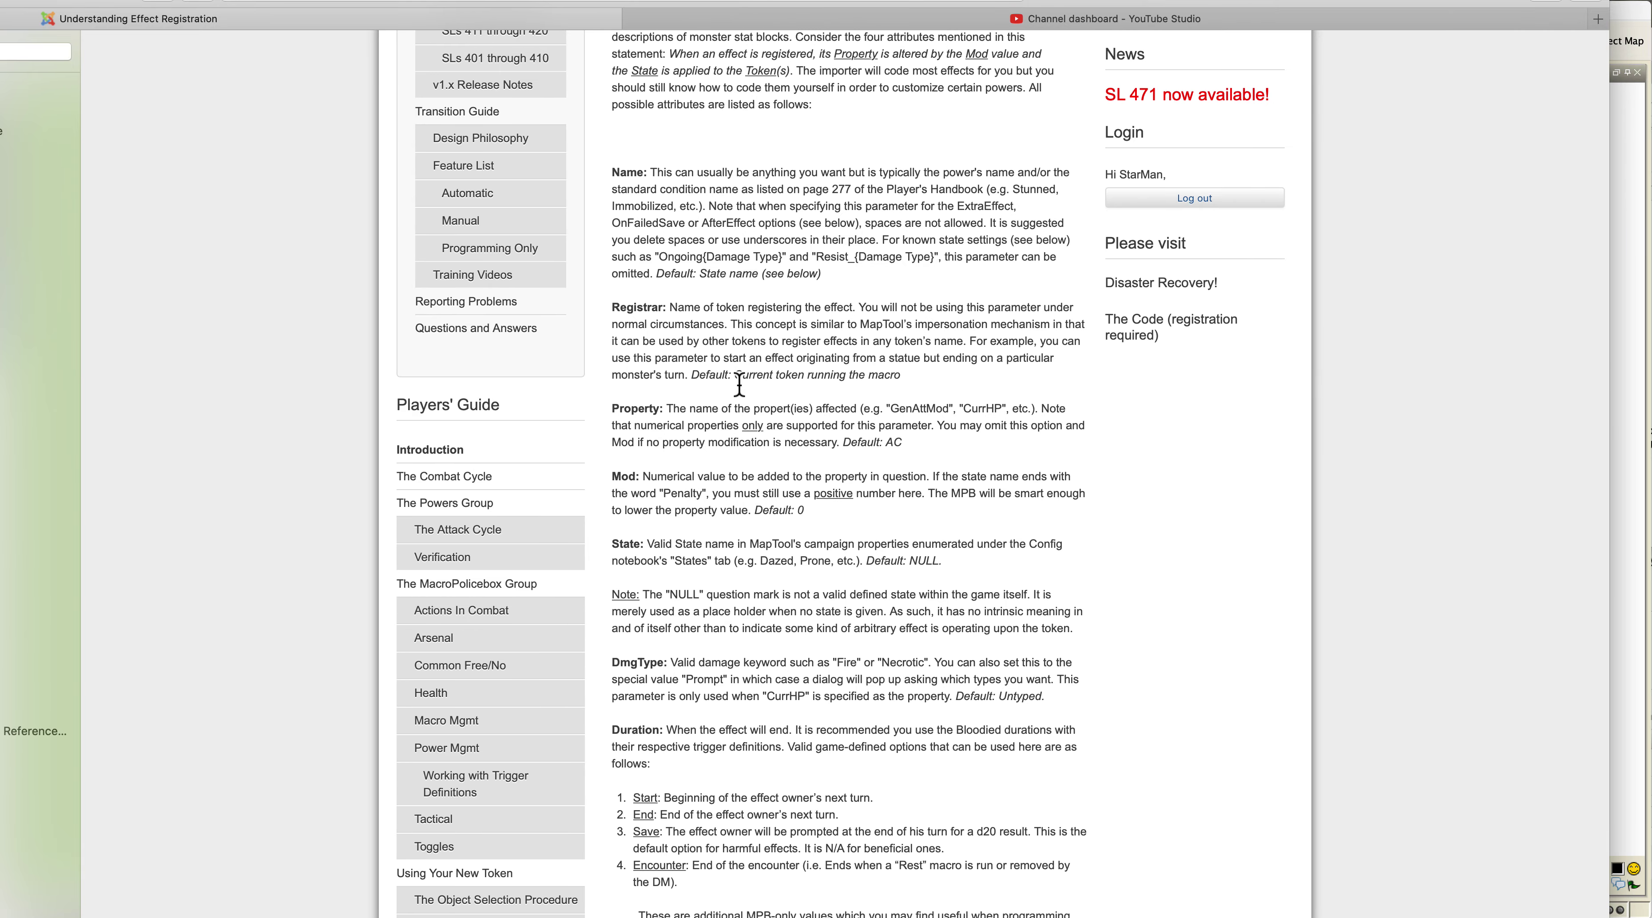
scroll(740, 385, "down", 1)
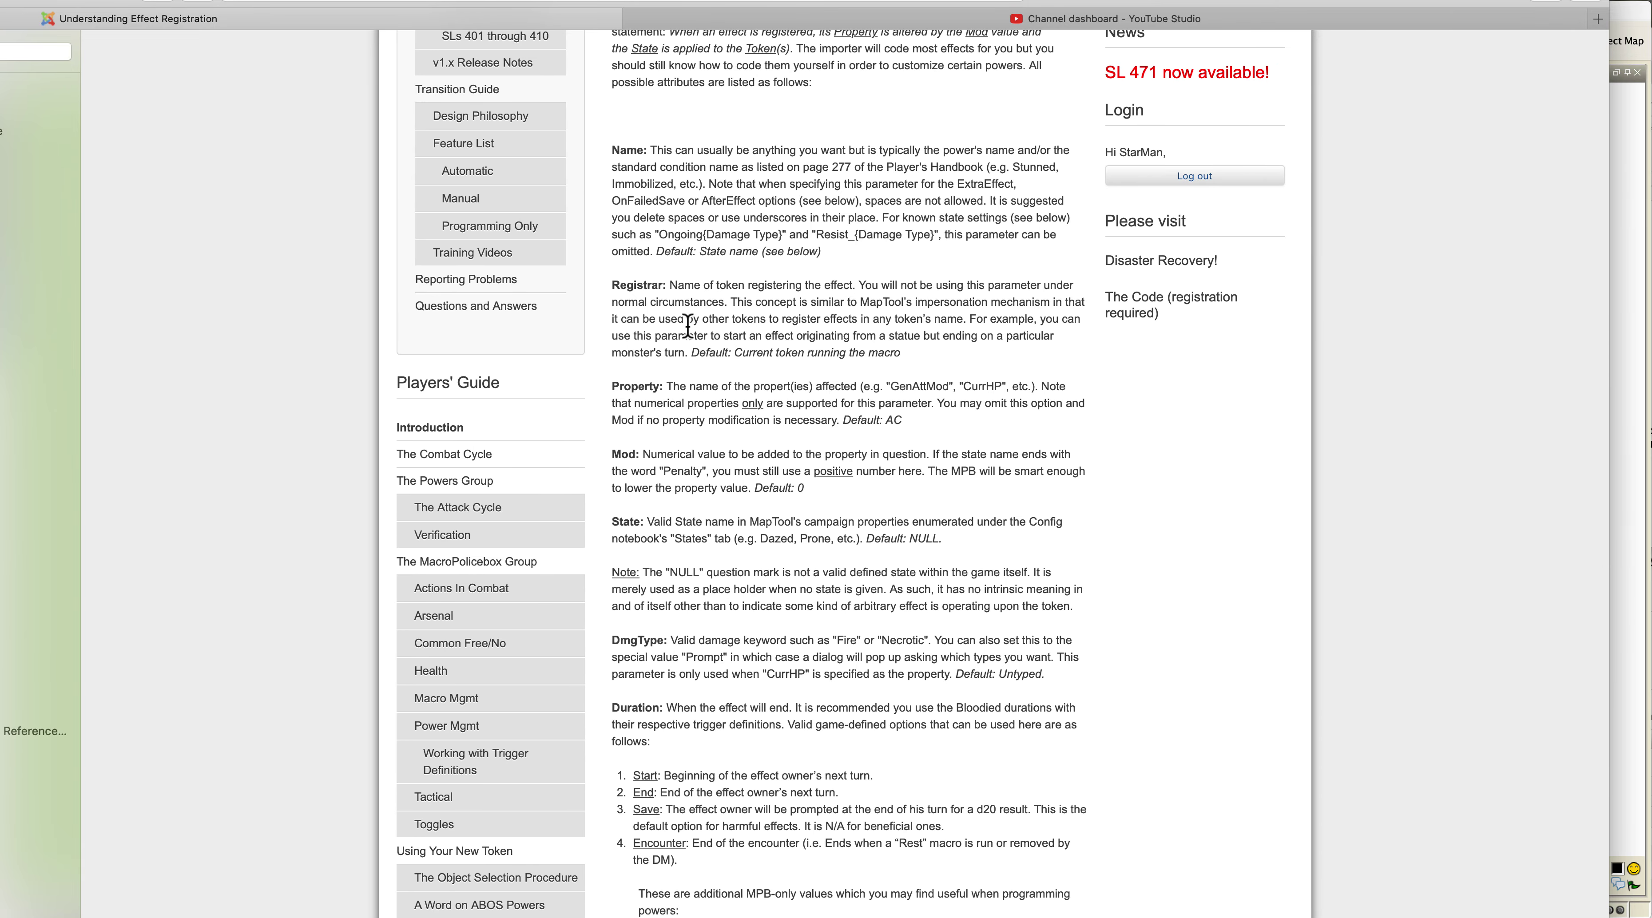
scroll(701, 348, "down", 2)
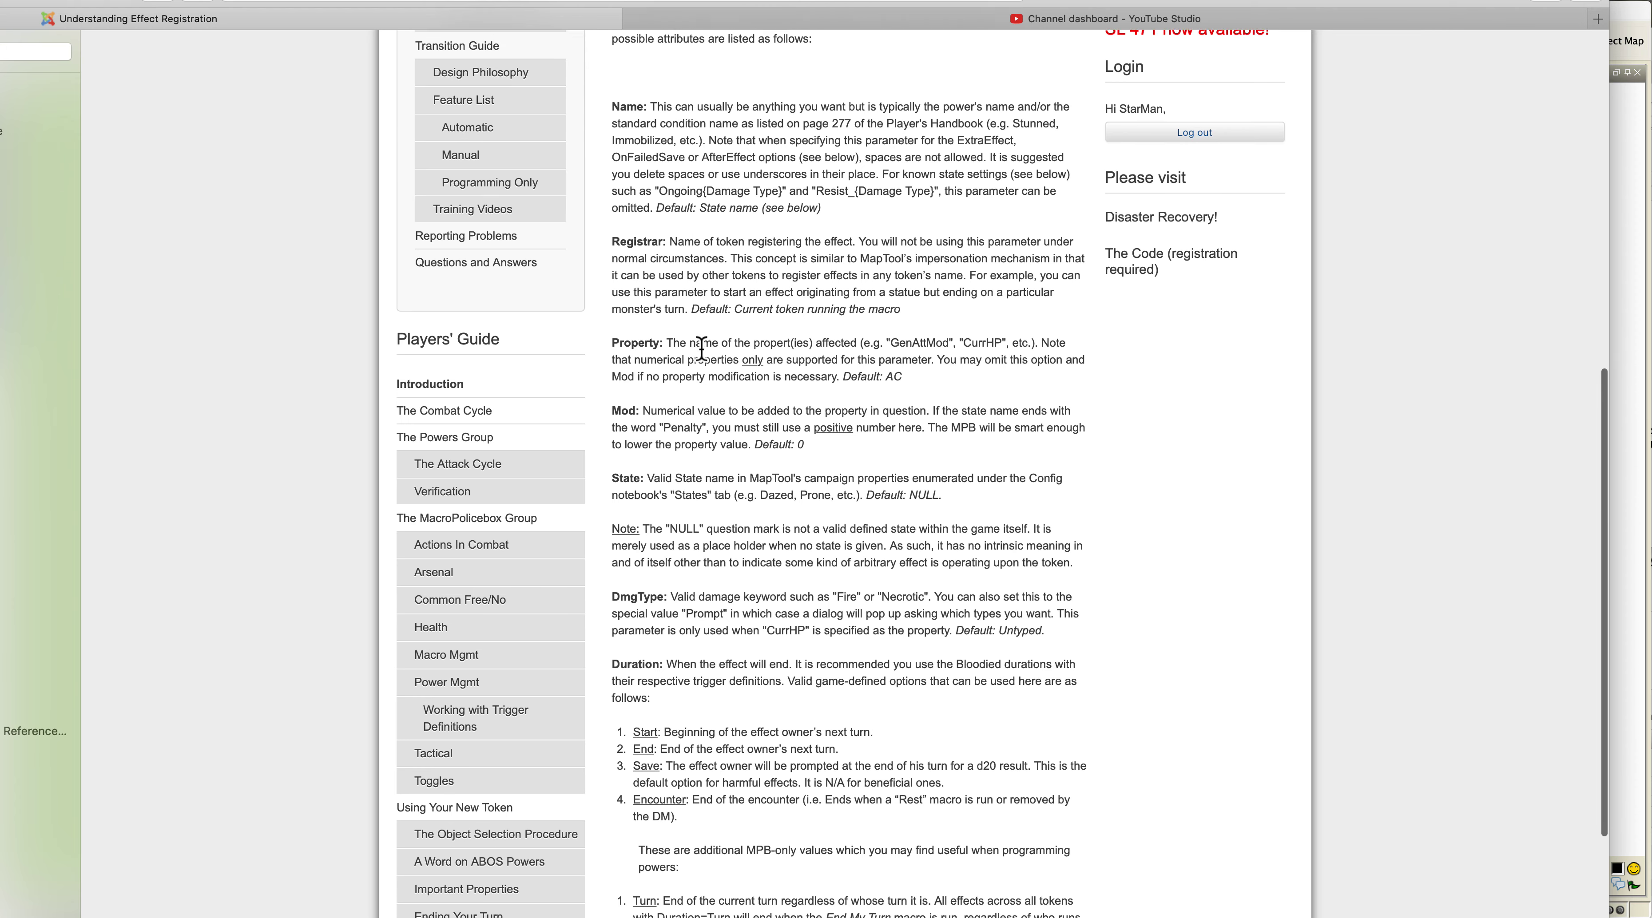
scroll(701, 350, "down", 1)
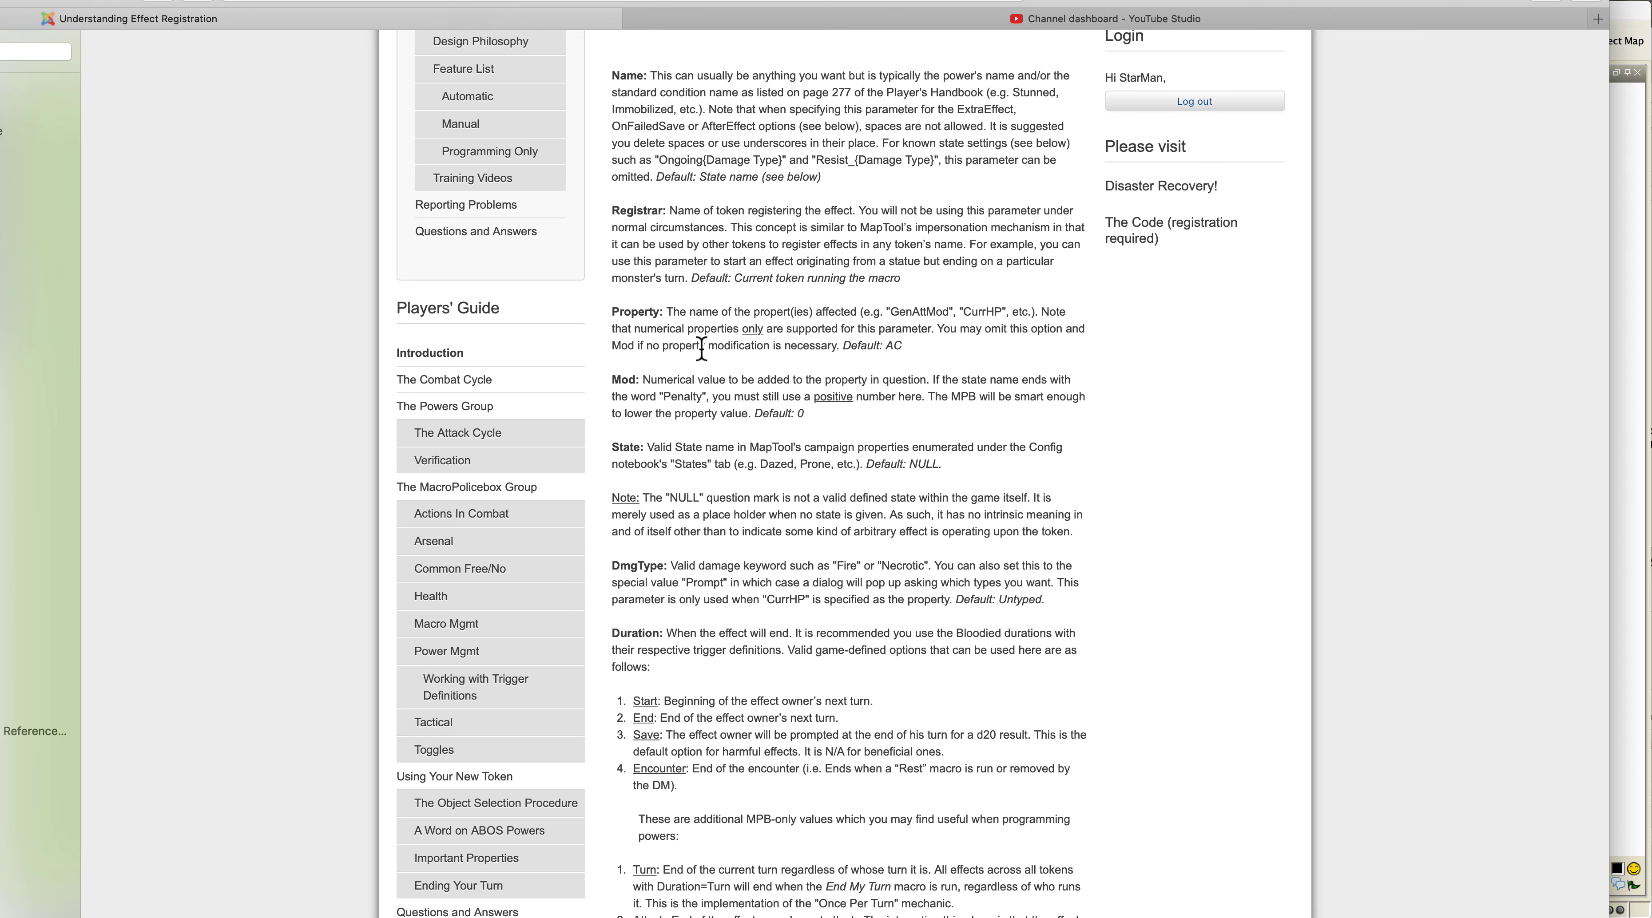
scroll(700, 349, "down", 8)
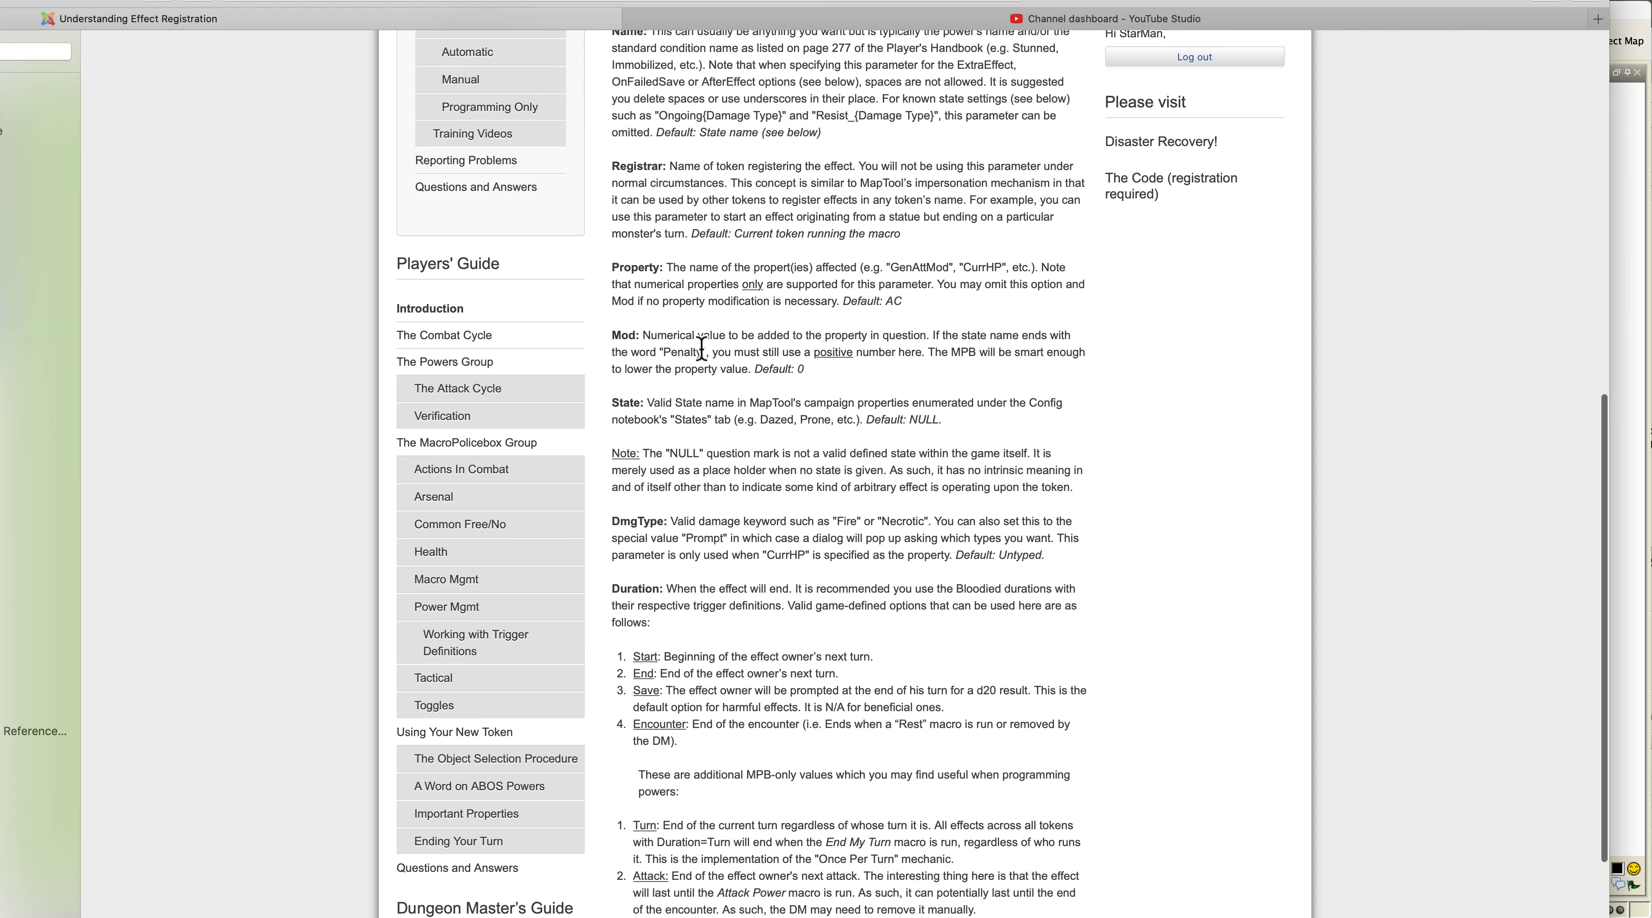
scroll(701, 349, "down", 2)
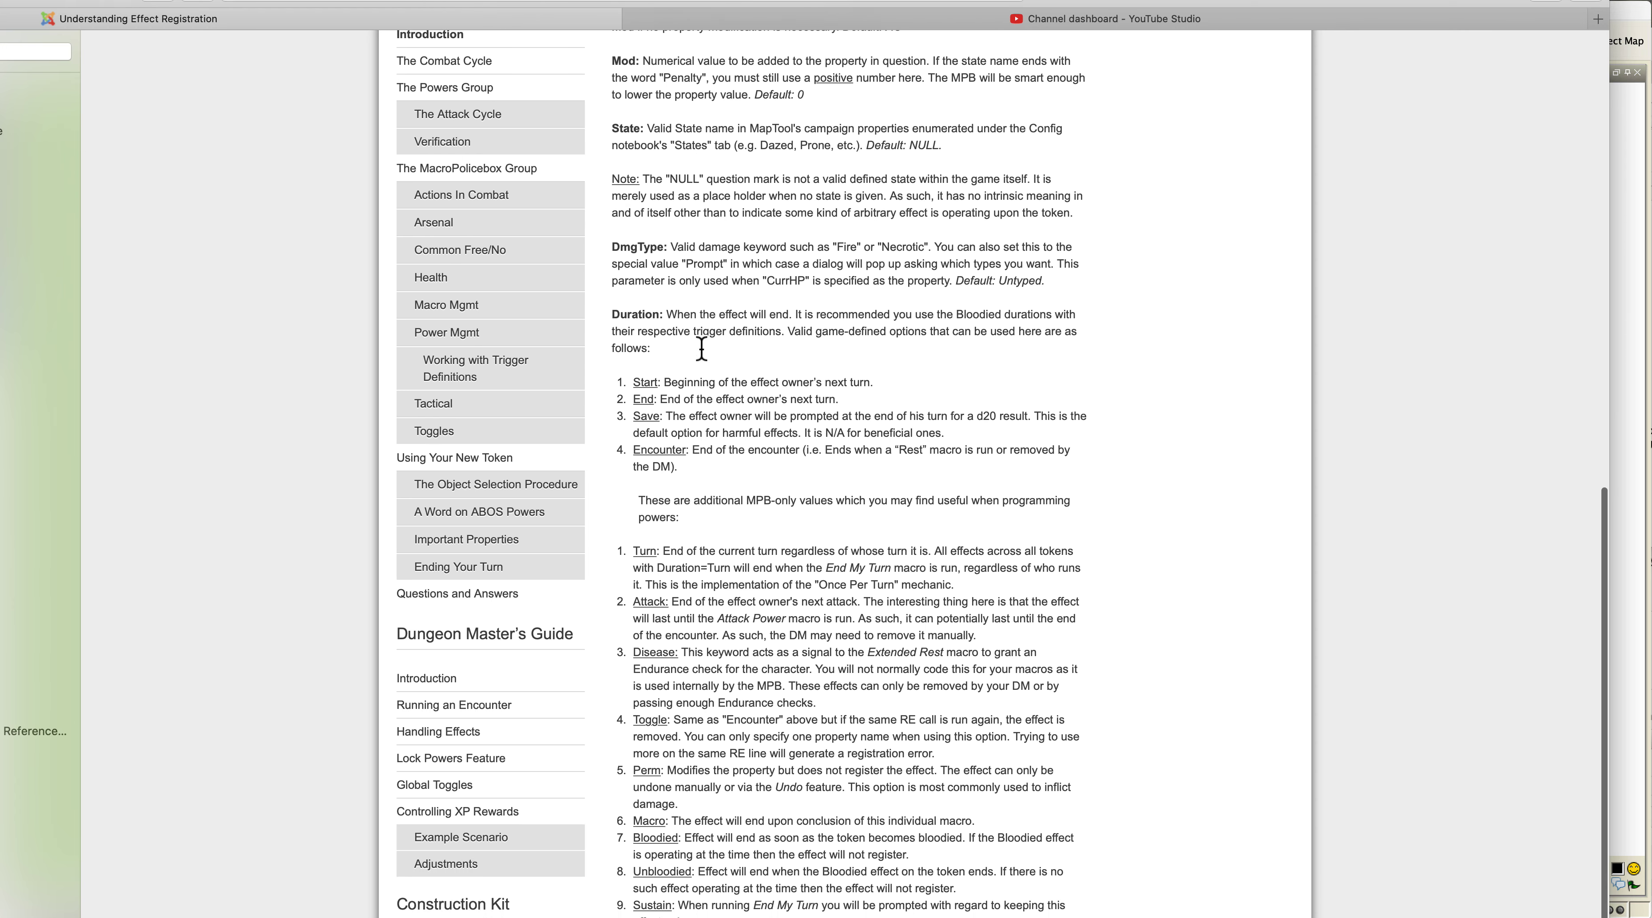
scroll(707, 366, "down", 8)
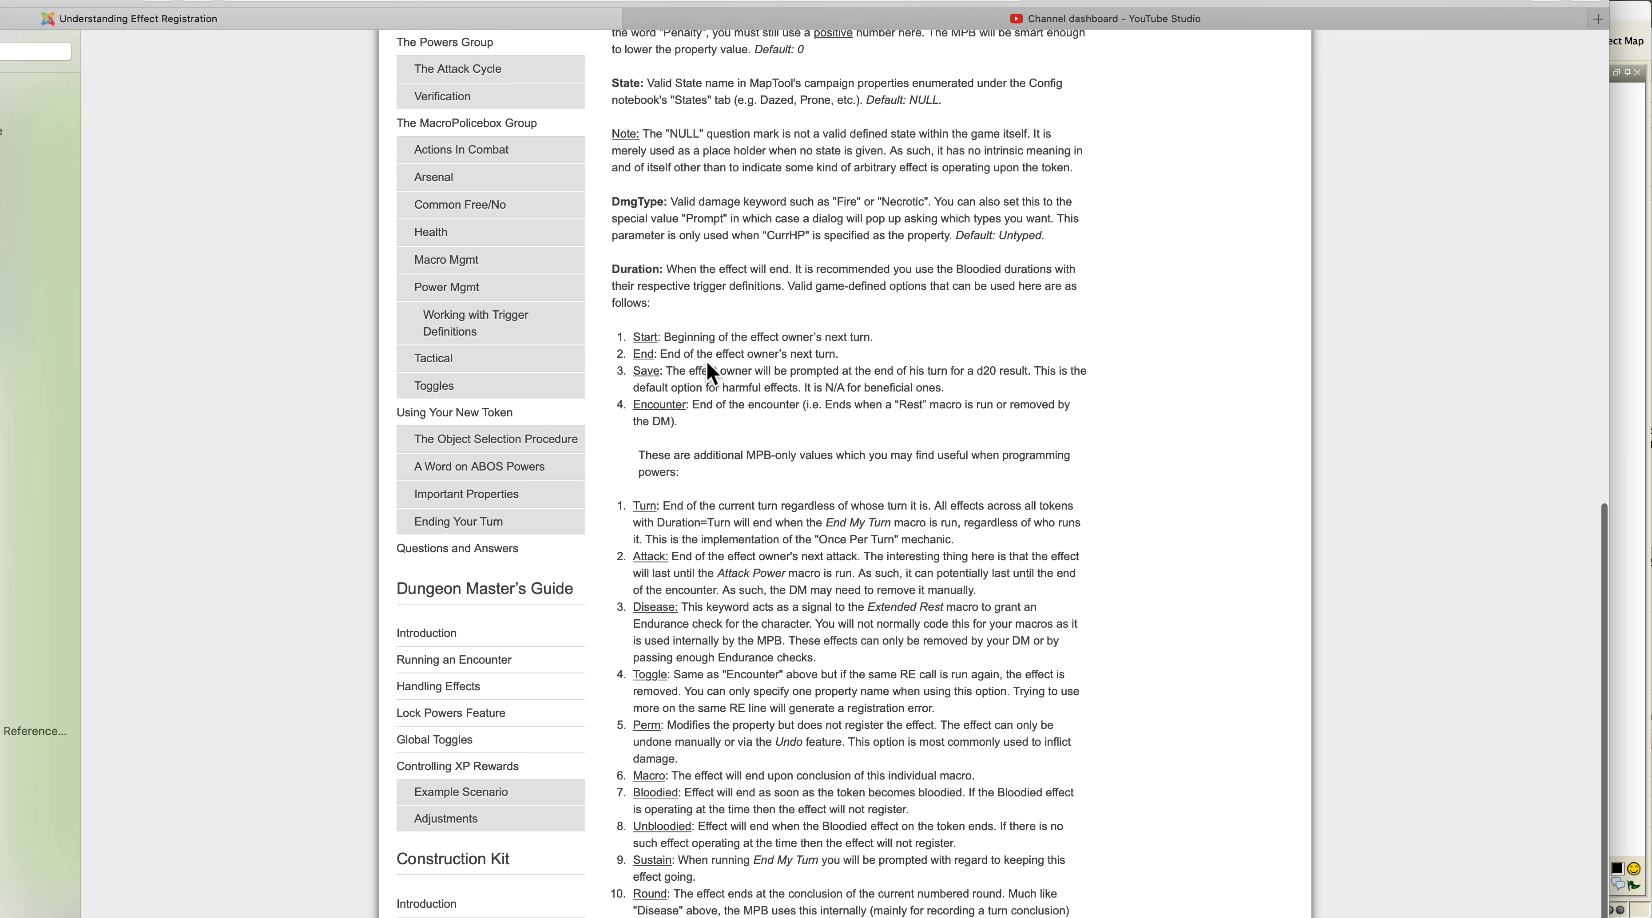
scroll(707, 366, "down", 1)
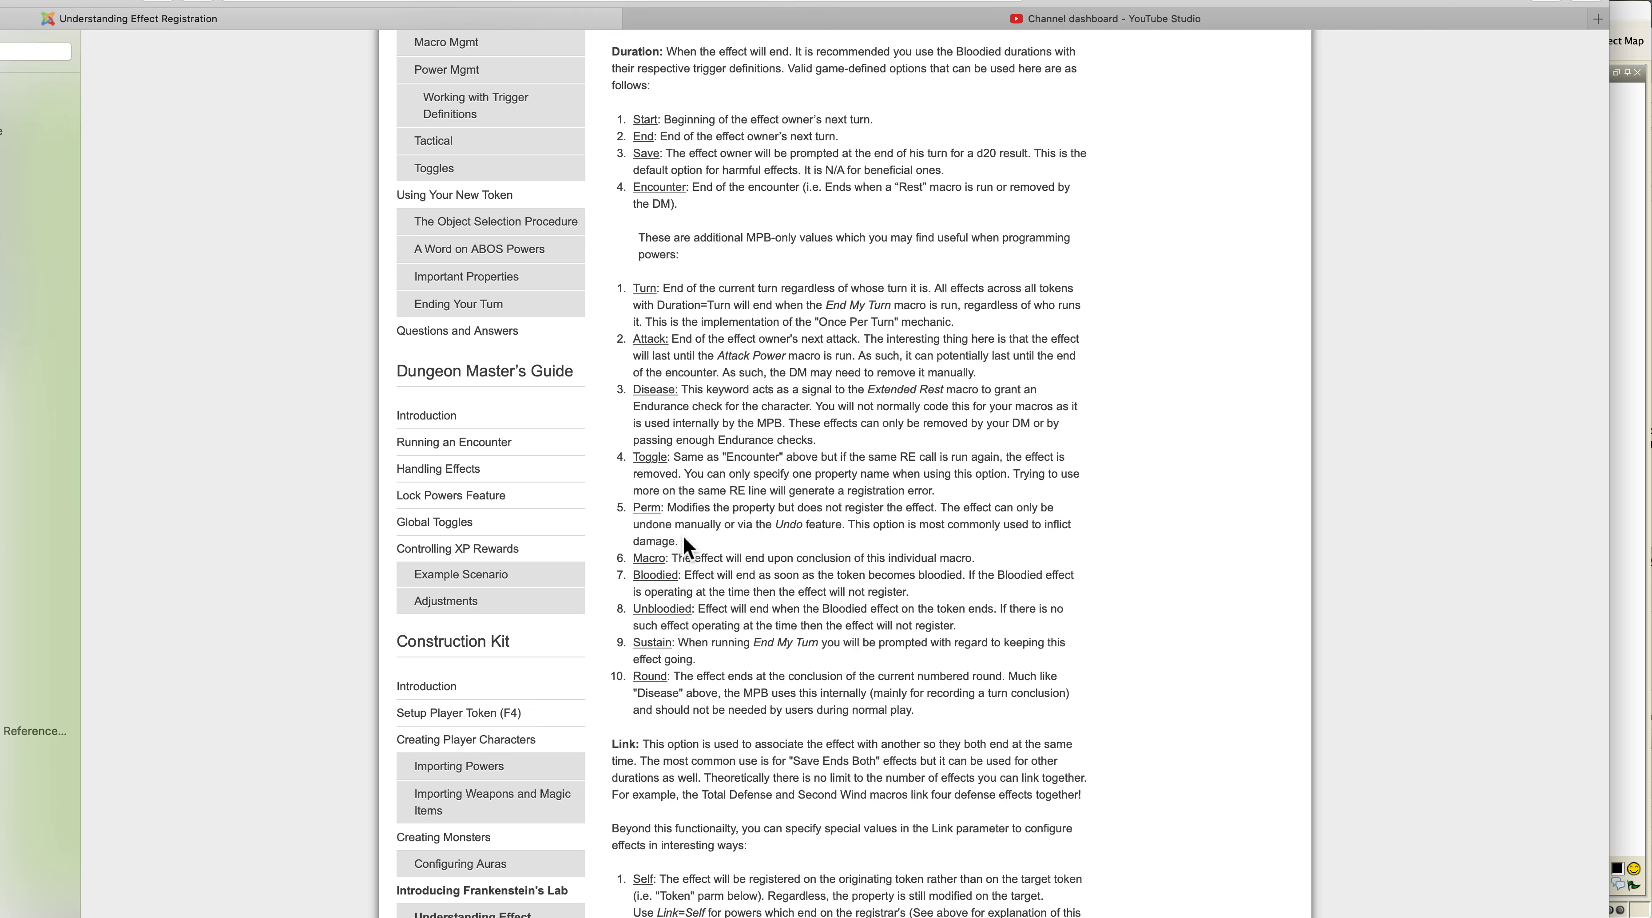
scroll(685, 547, "down", 20)
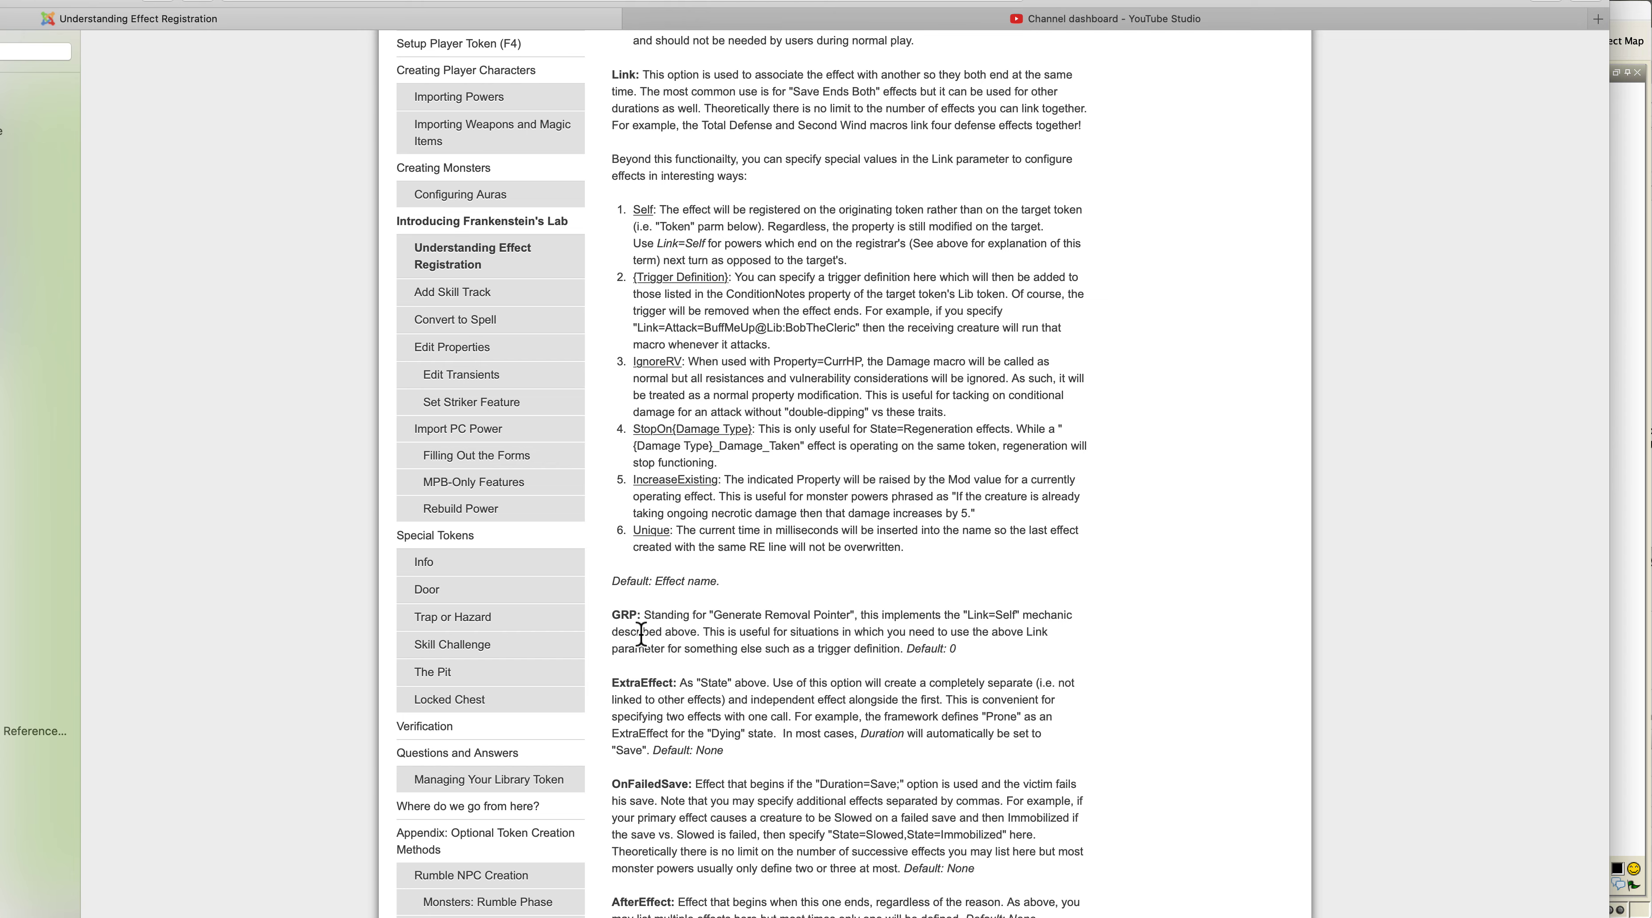
scroll(637, 627, "down", 5)
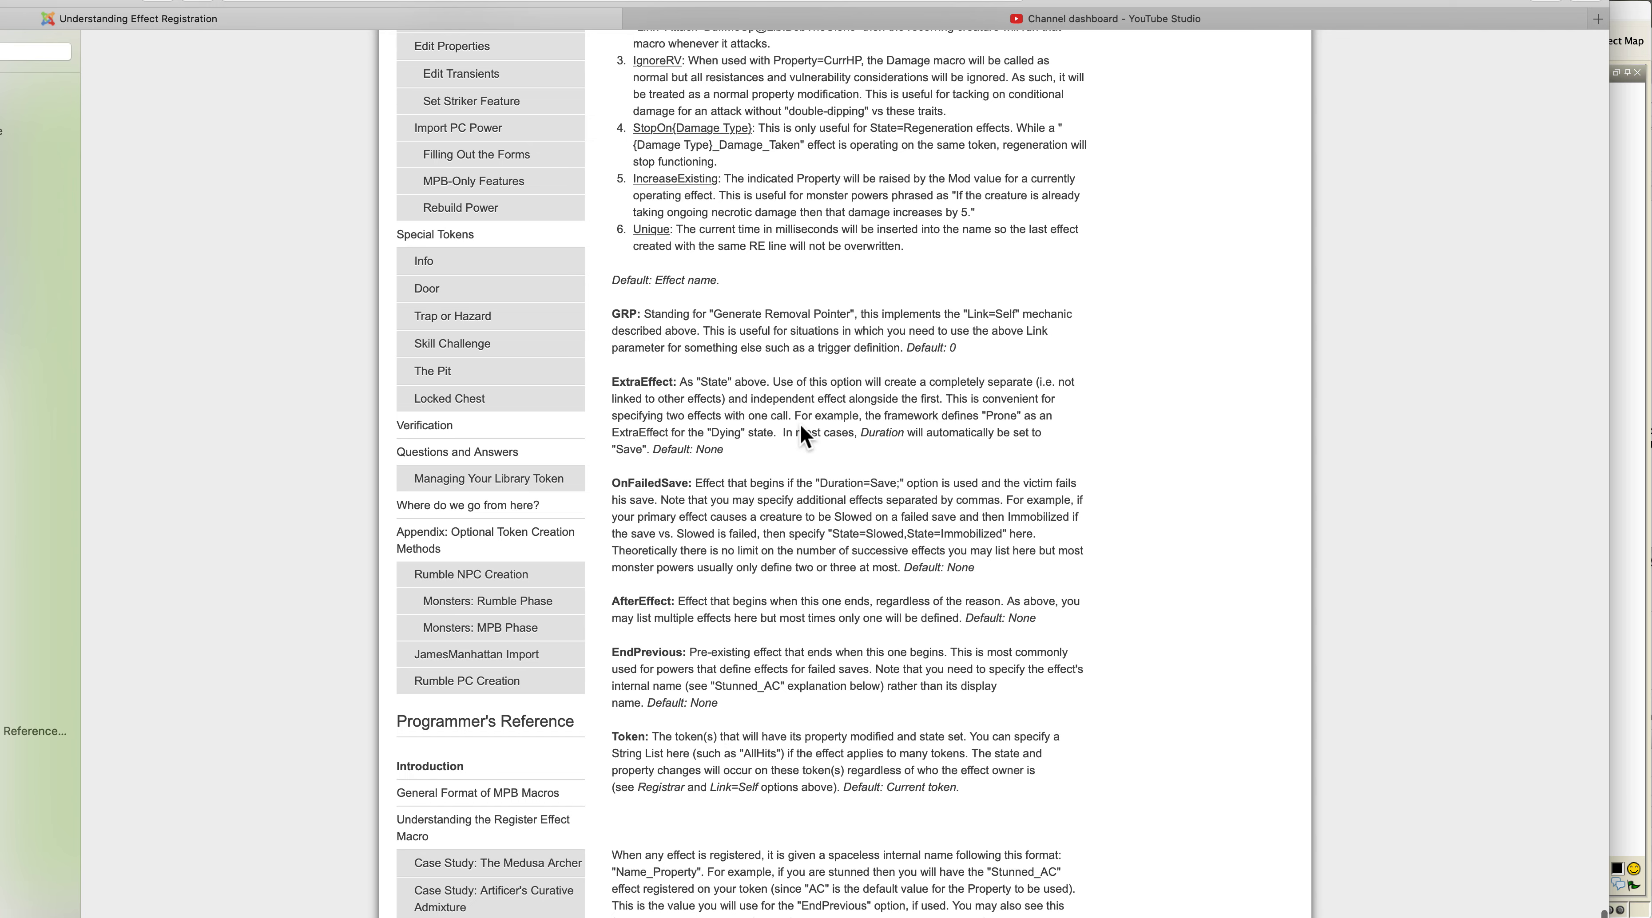
scroll(805, 437, "up", 15)
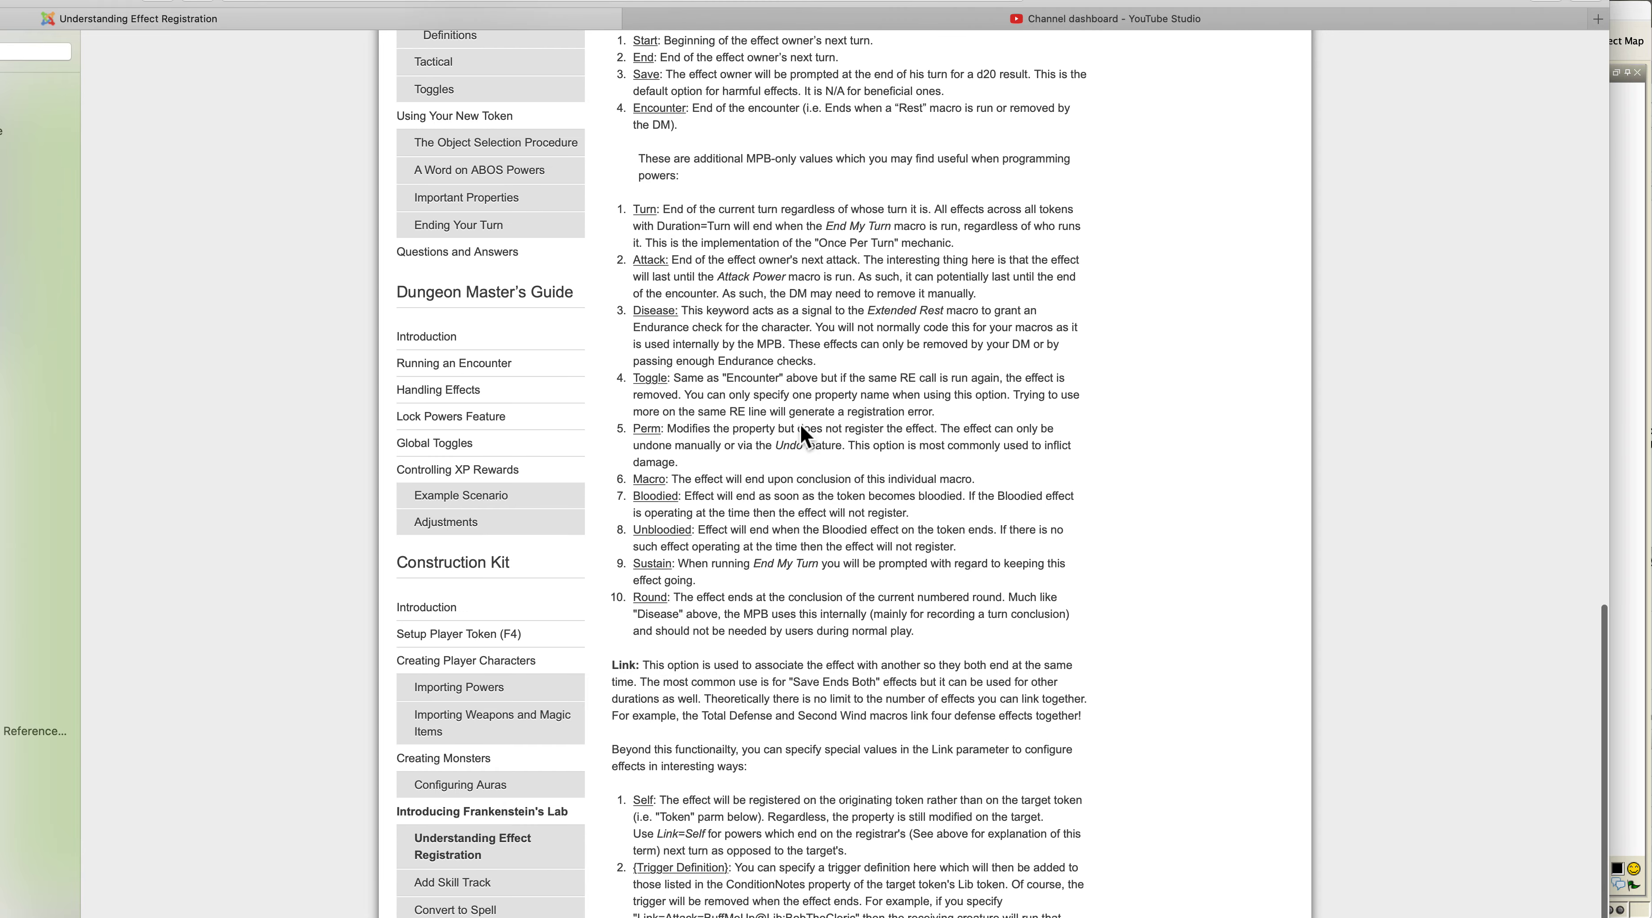
scroll(804, 437, "up", 3)
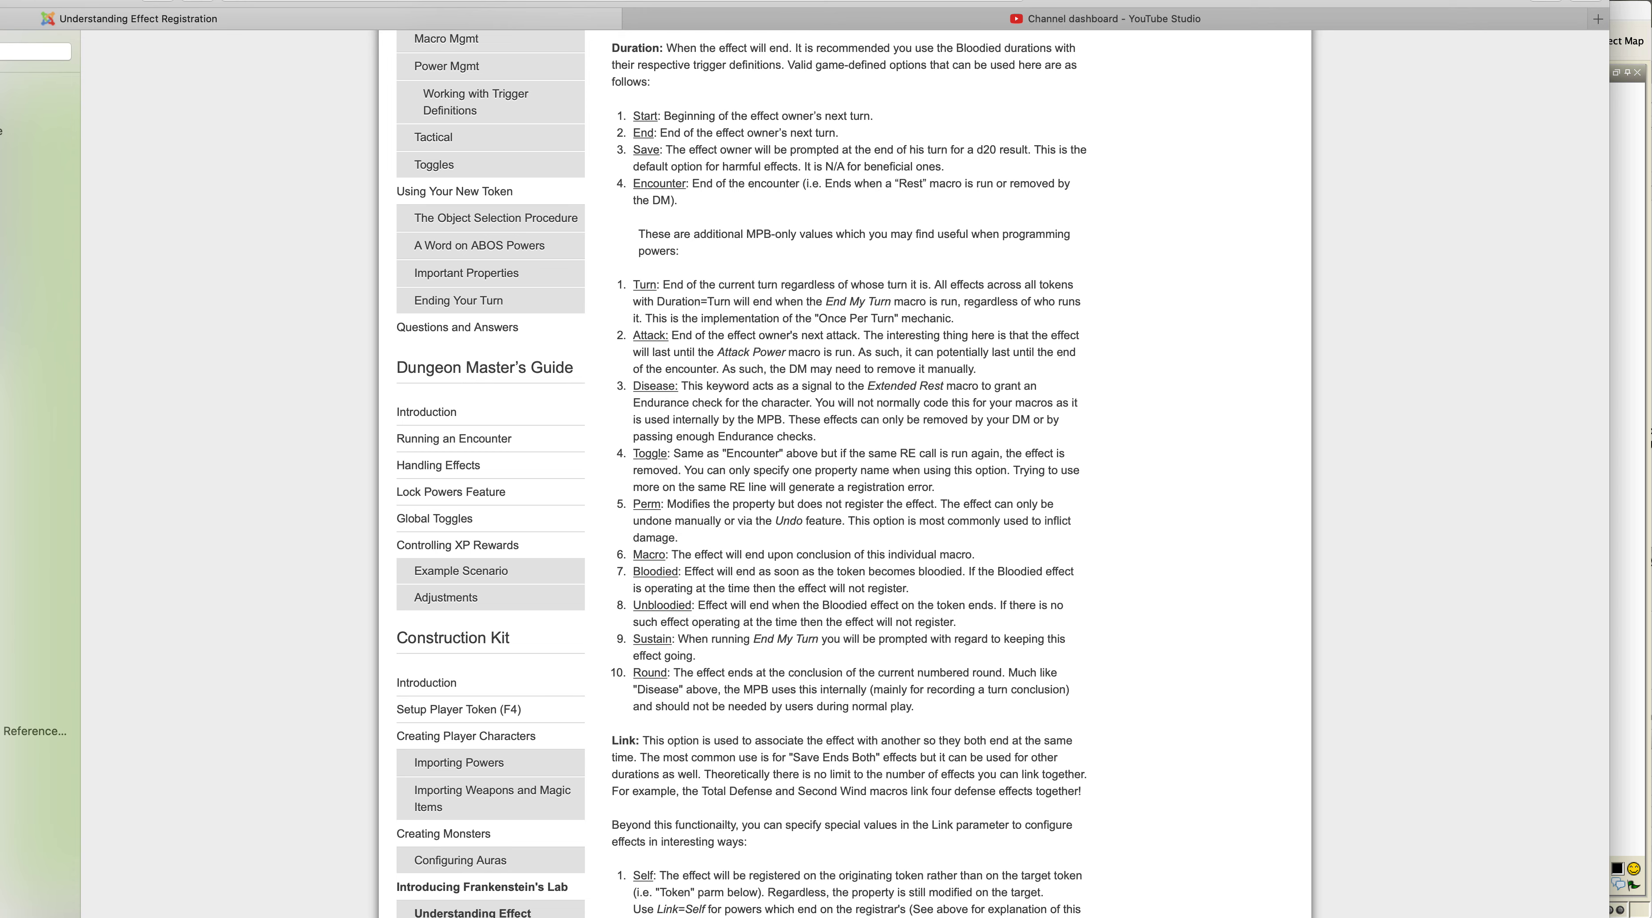
- Select the Vani token in MapTool to show its macros
left_click(1638, 25)
mouse_move(409, 154)
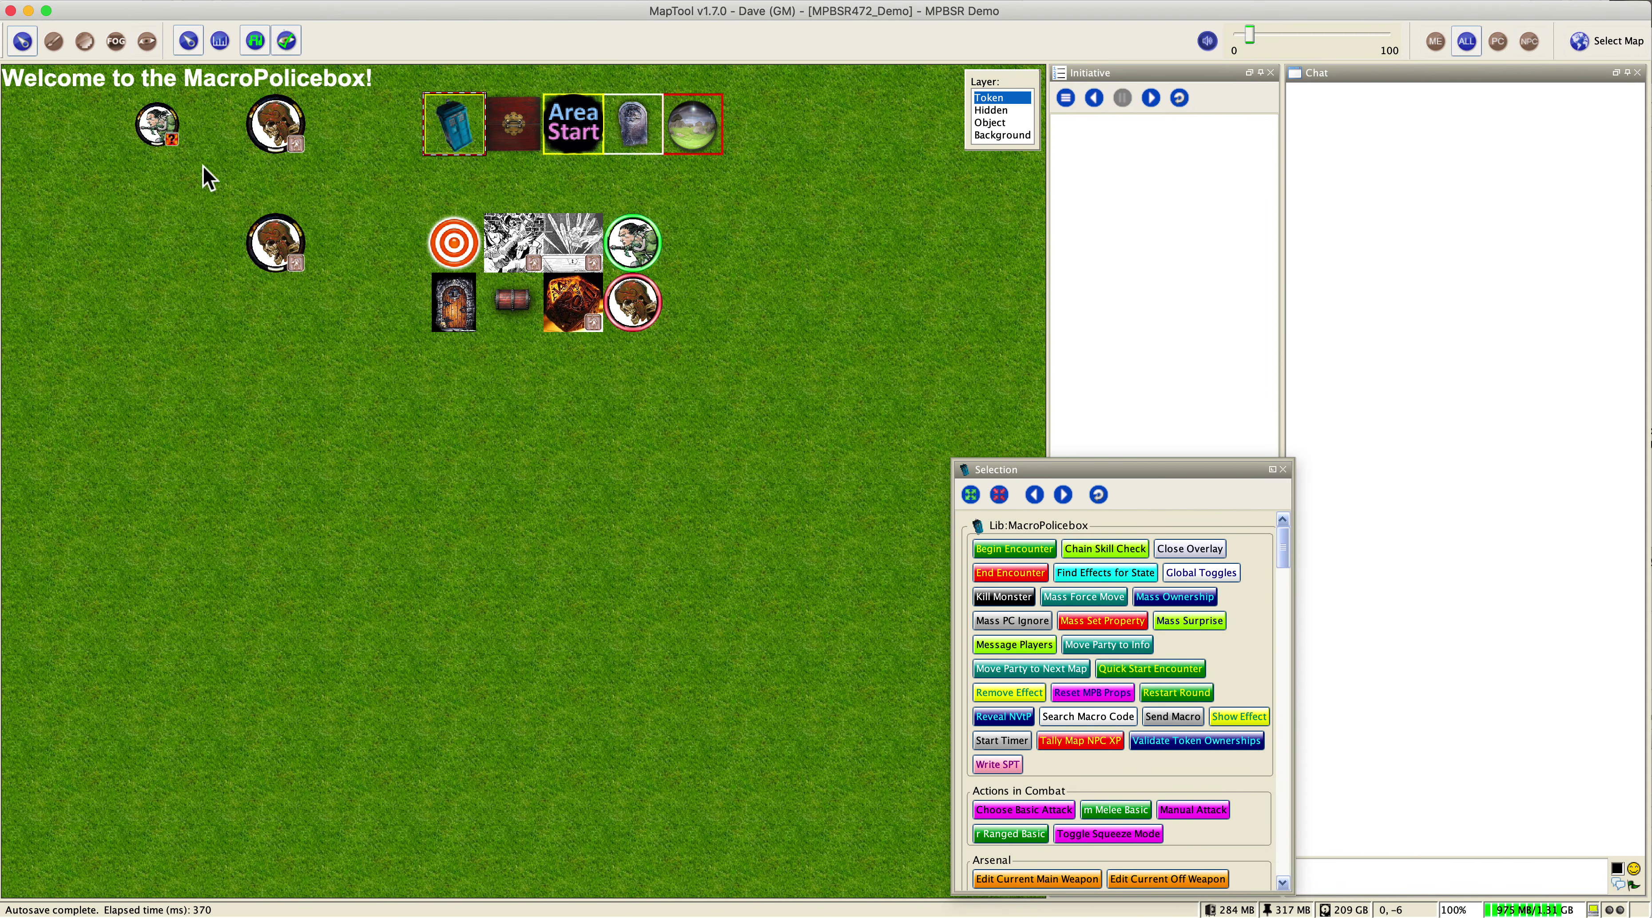
left_click(153, 119)
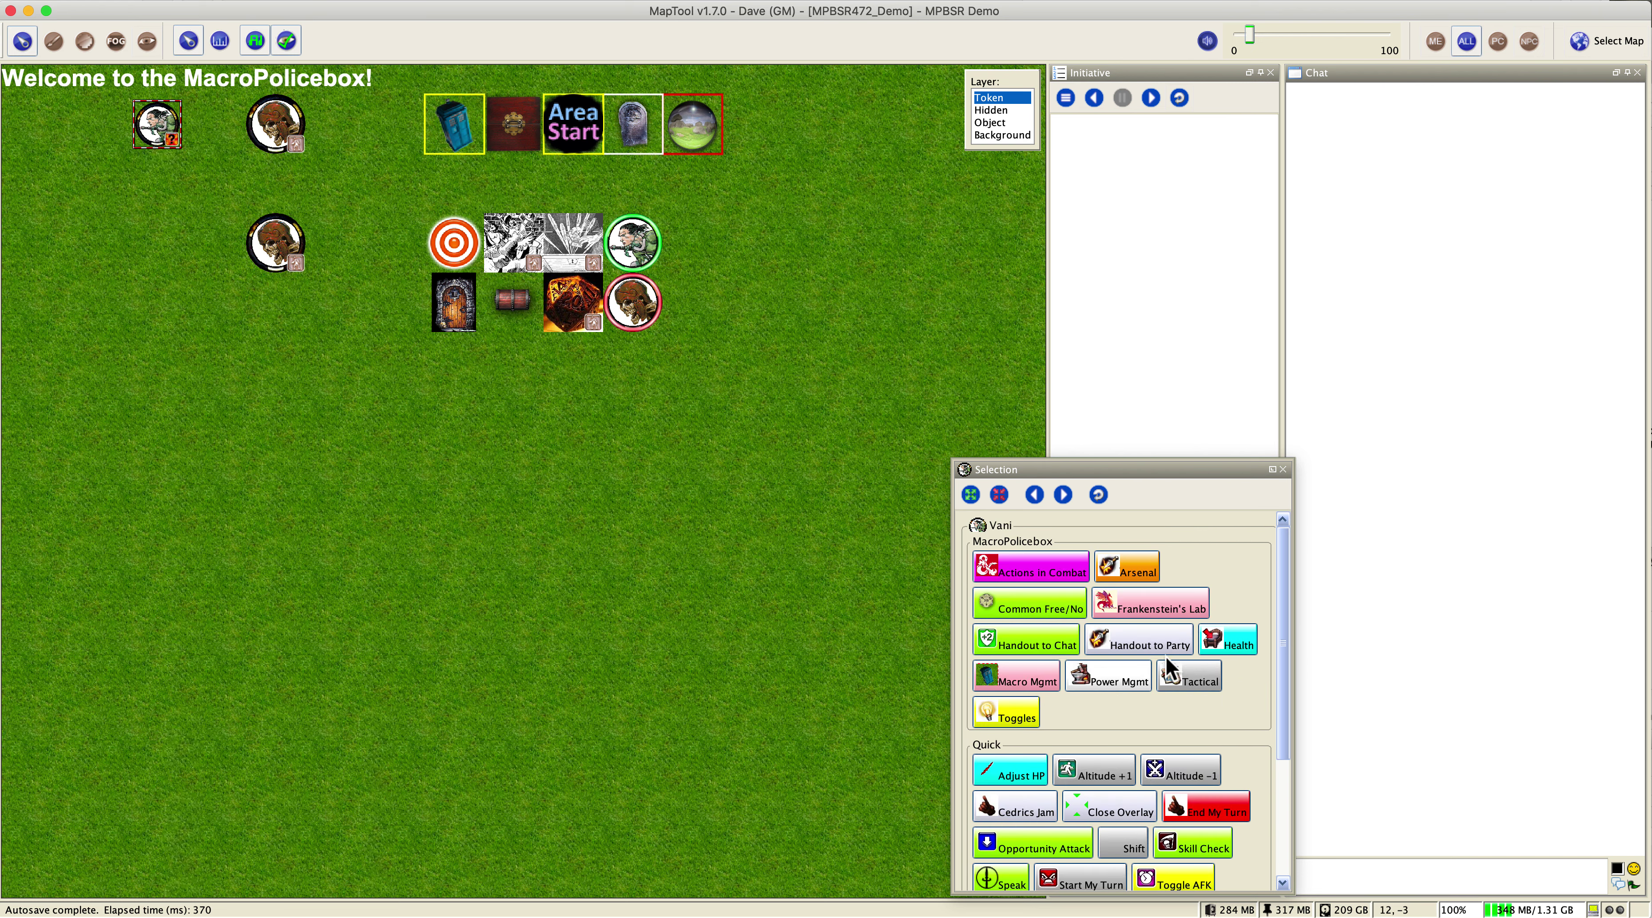
- Run Frankenstein's Lab Edit Properties with Edit Main for Vani, then cancel without changes
left_click(1155, 609)
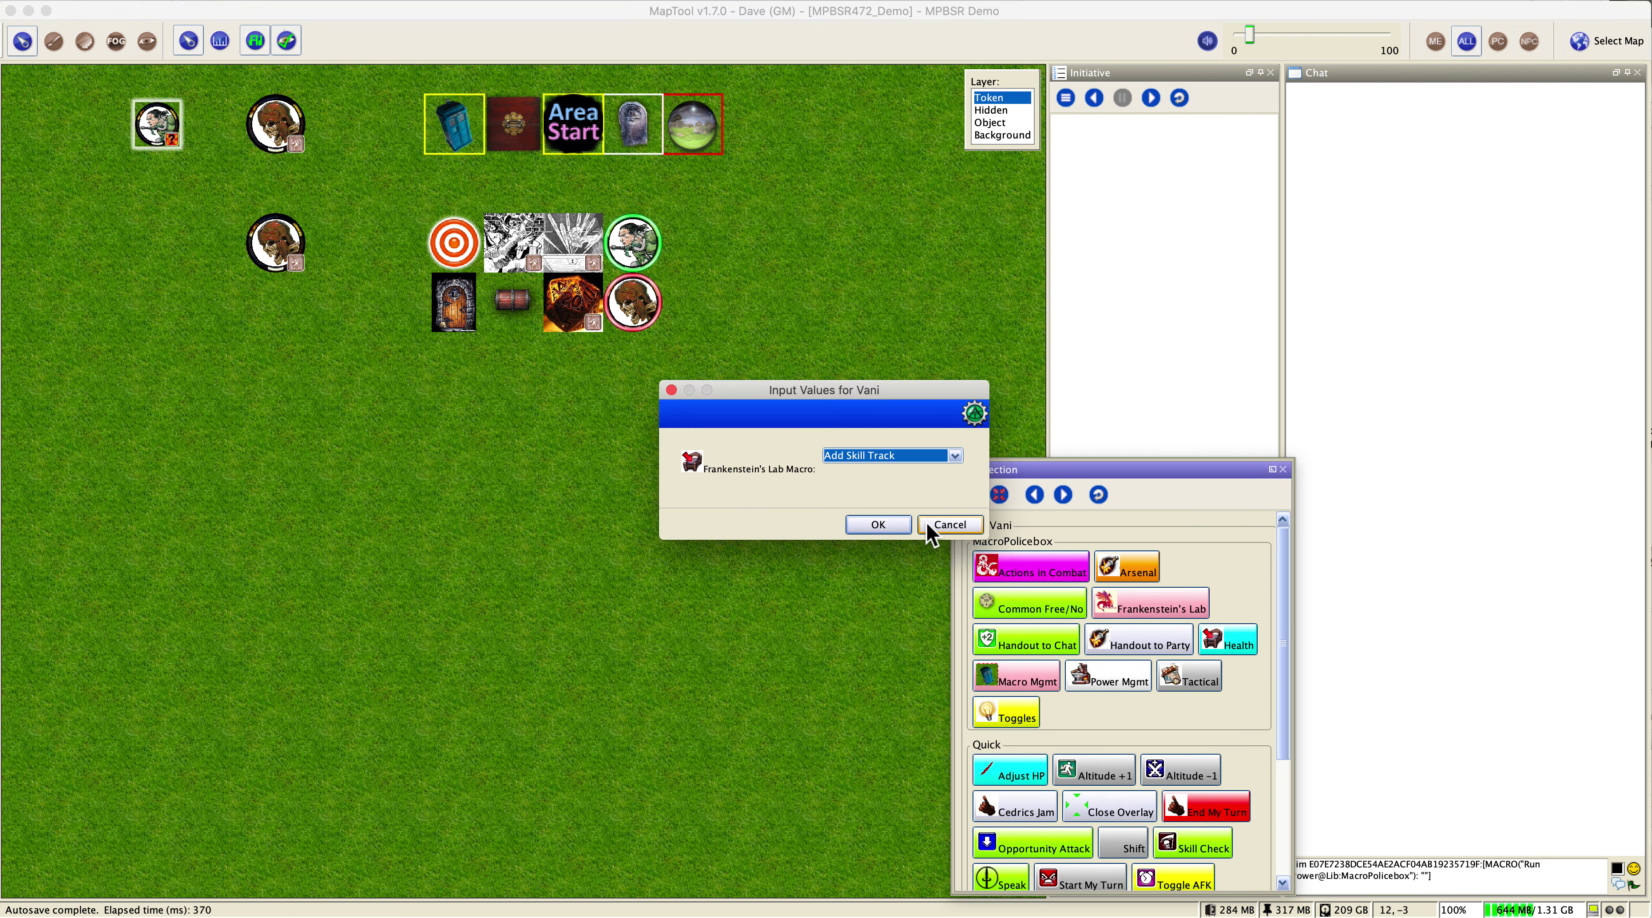
left_click(908, 457)
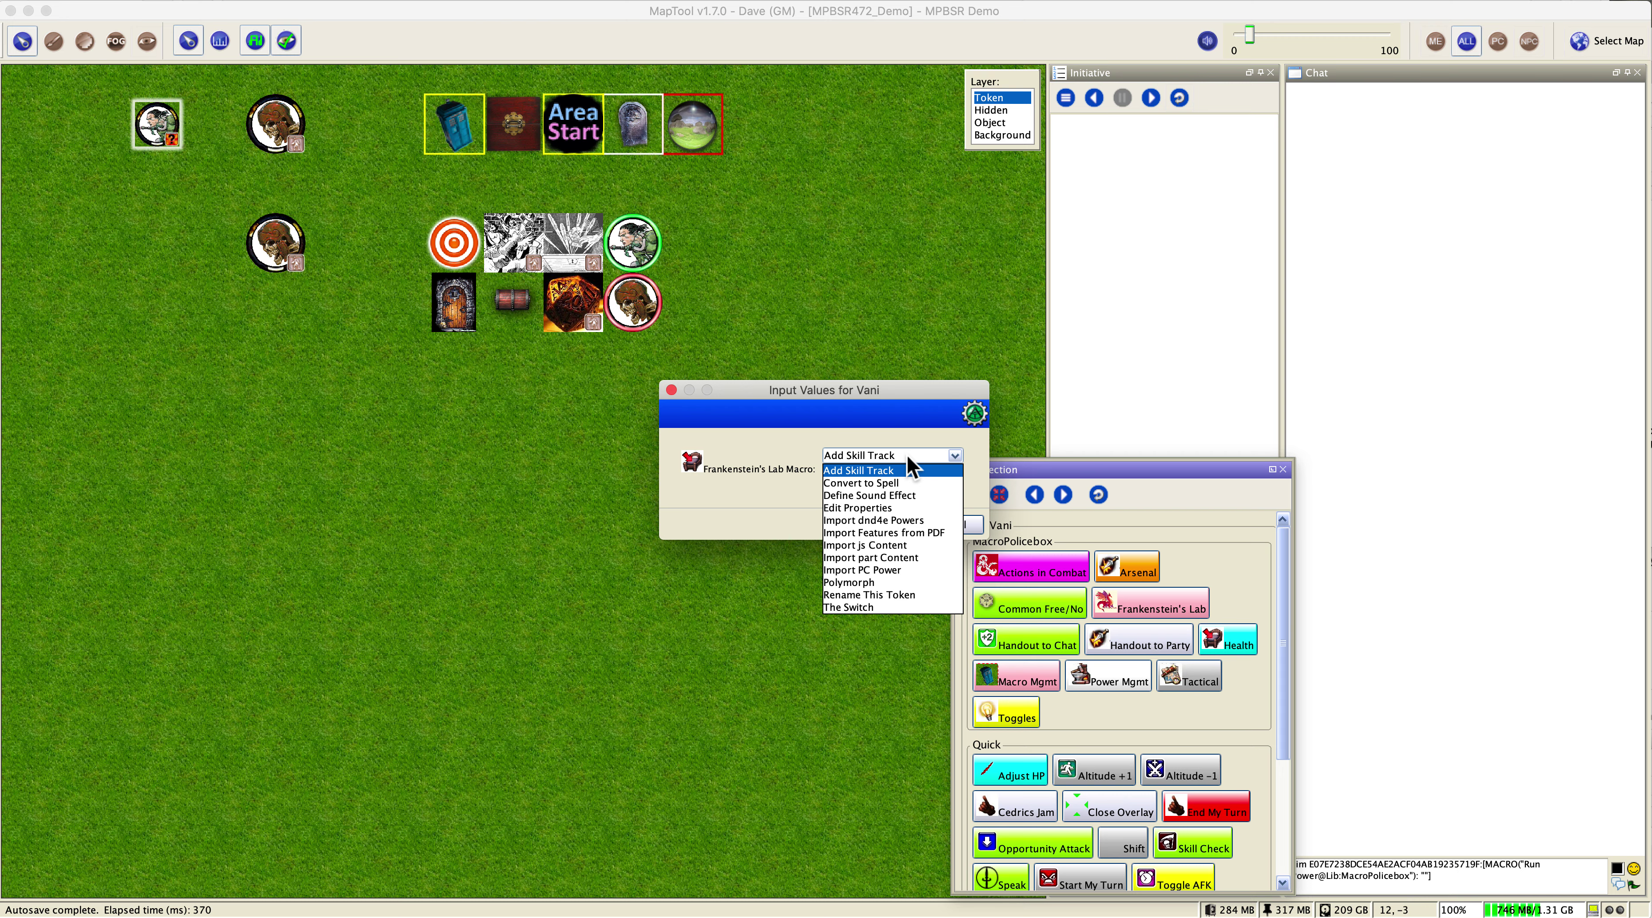
left_click(891, 511)
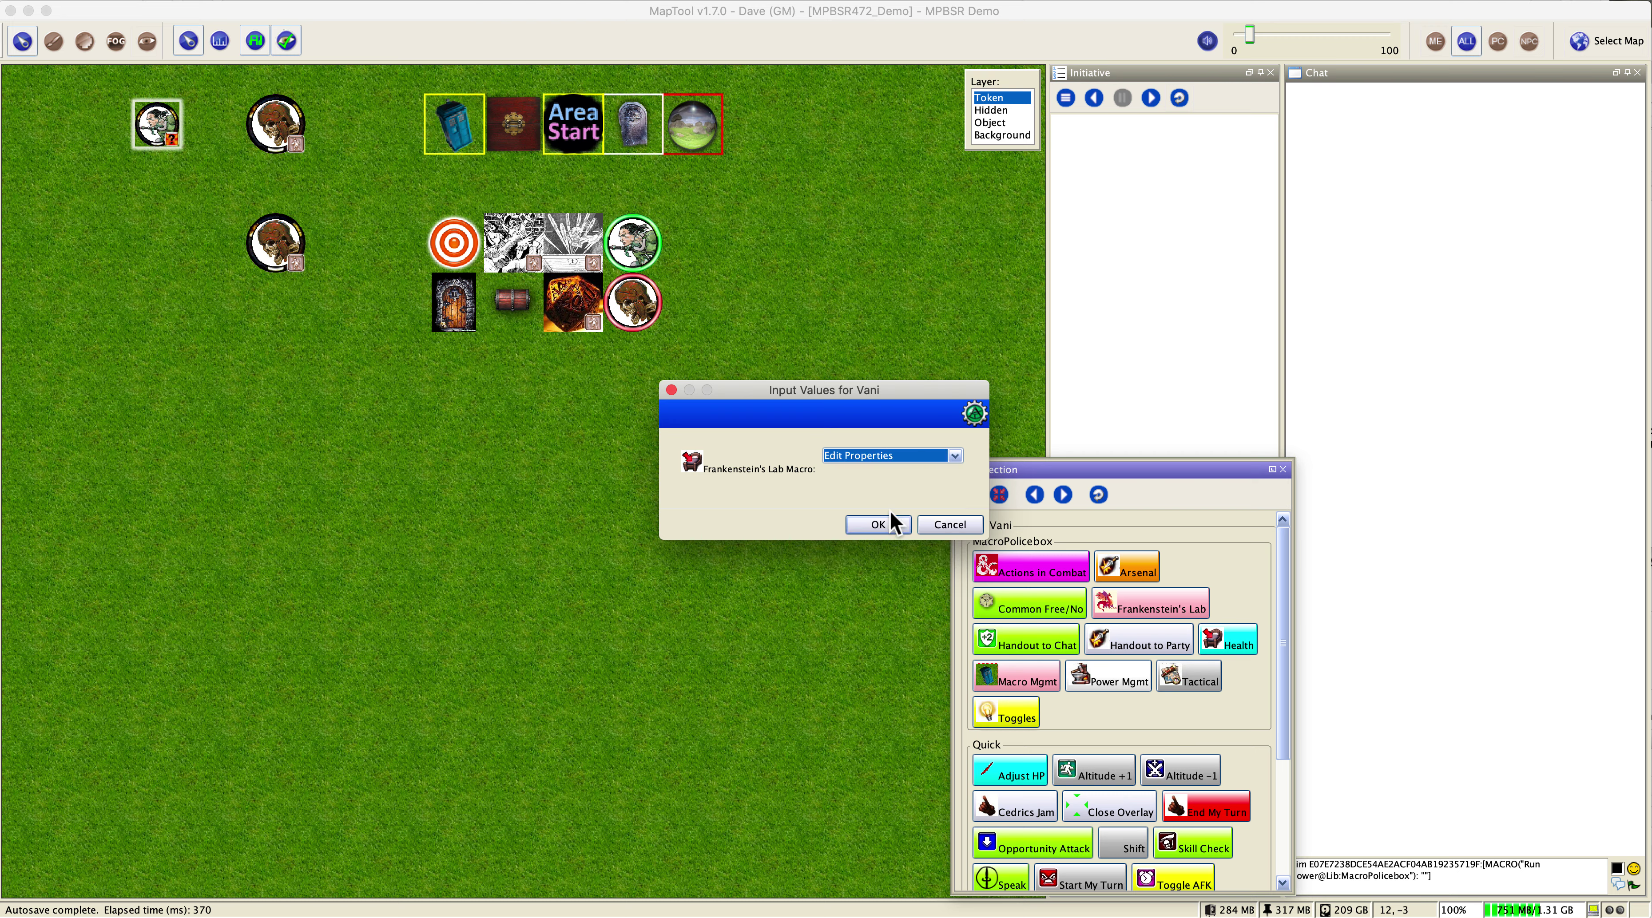
left_click(874, 529)
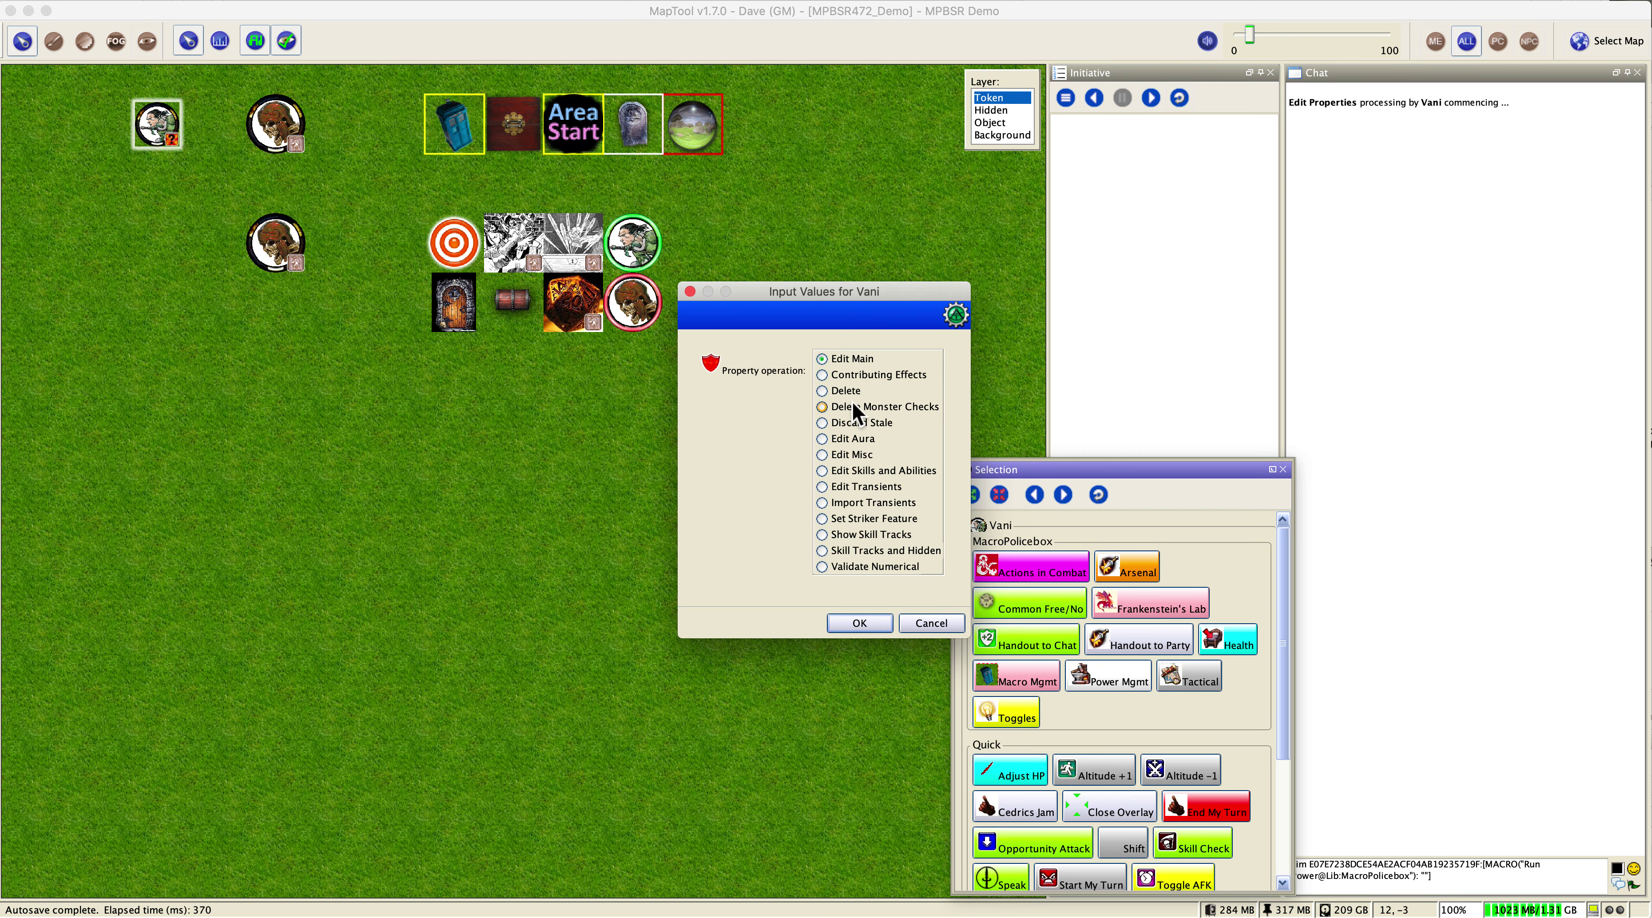
left_click(863, 625)
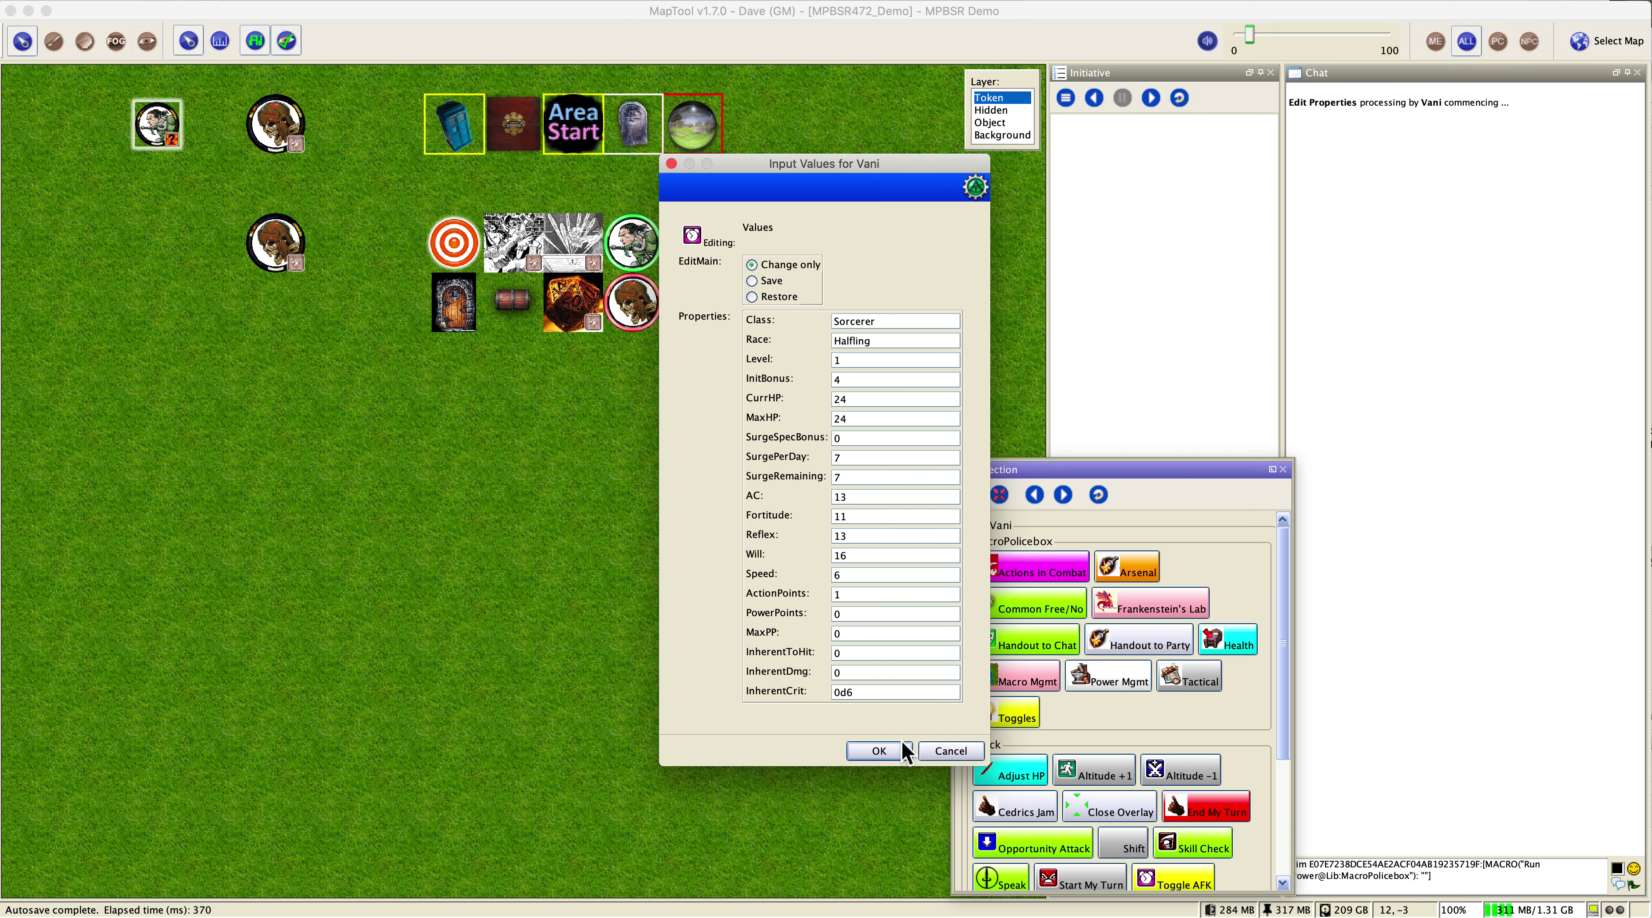
left_click(948, 752)
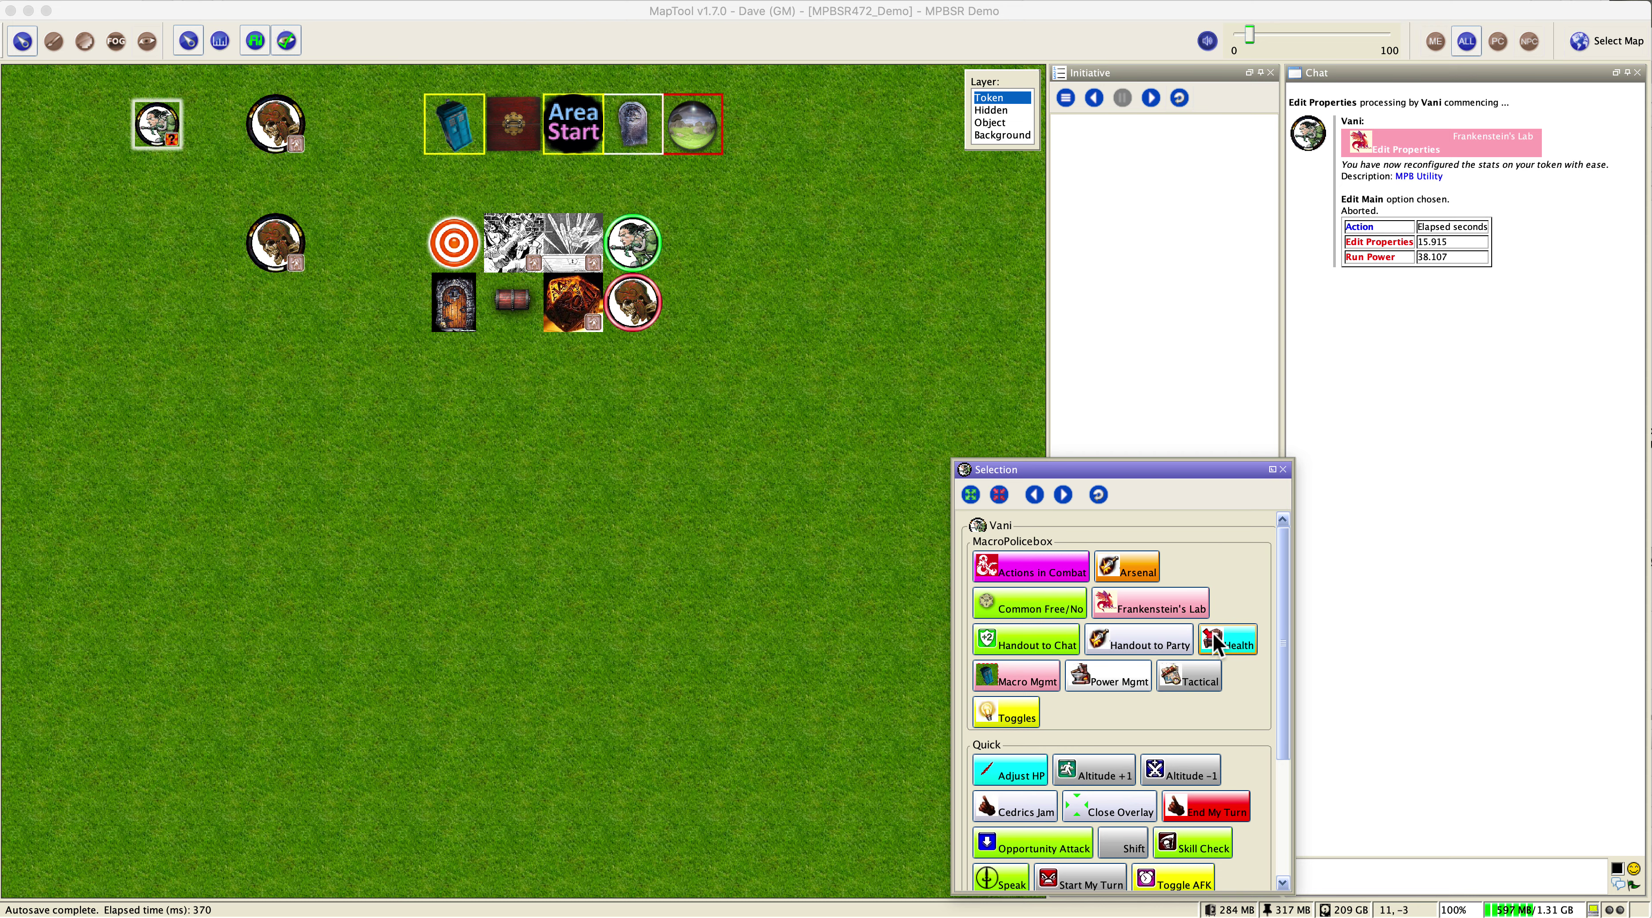
- Run Edit Properties again with Edit Misc, view Vani's misc values, then cancel
left_click(1188, 607)
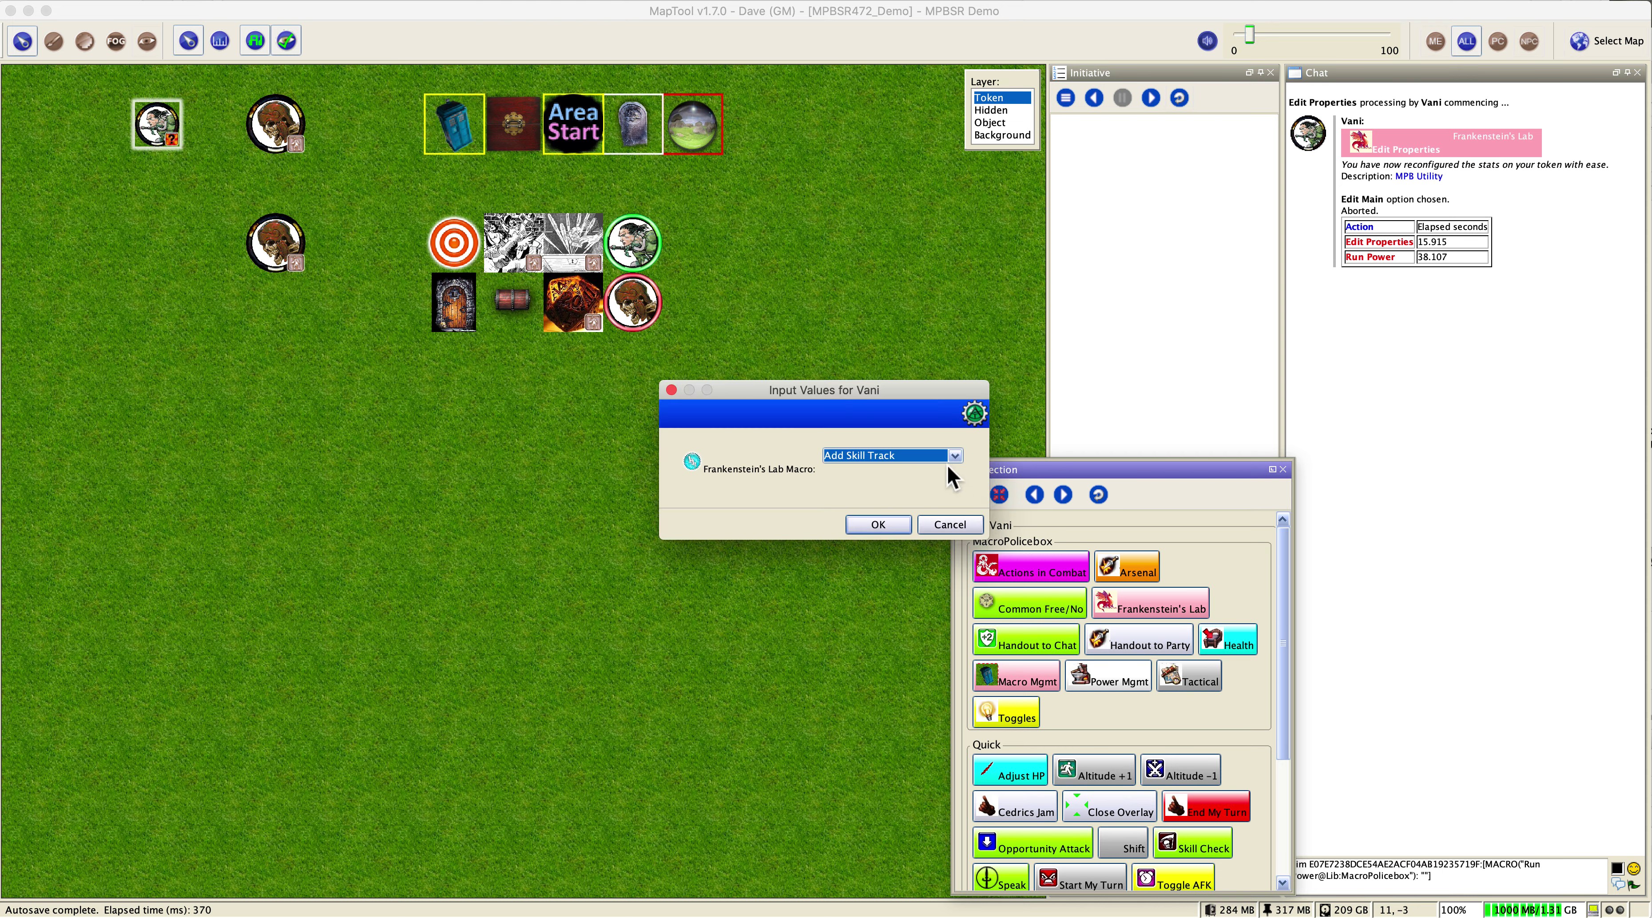
left_click(954, 456)
left_click(919, 505)
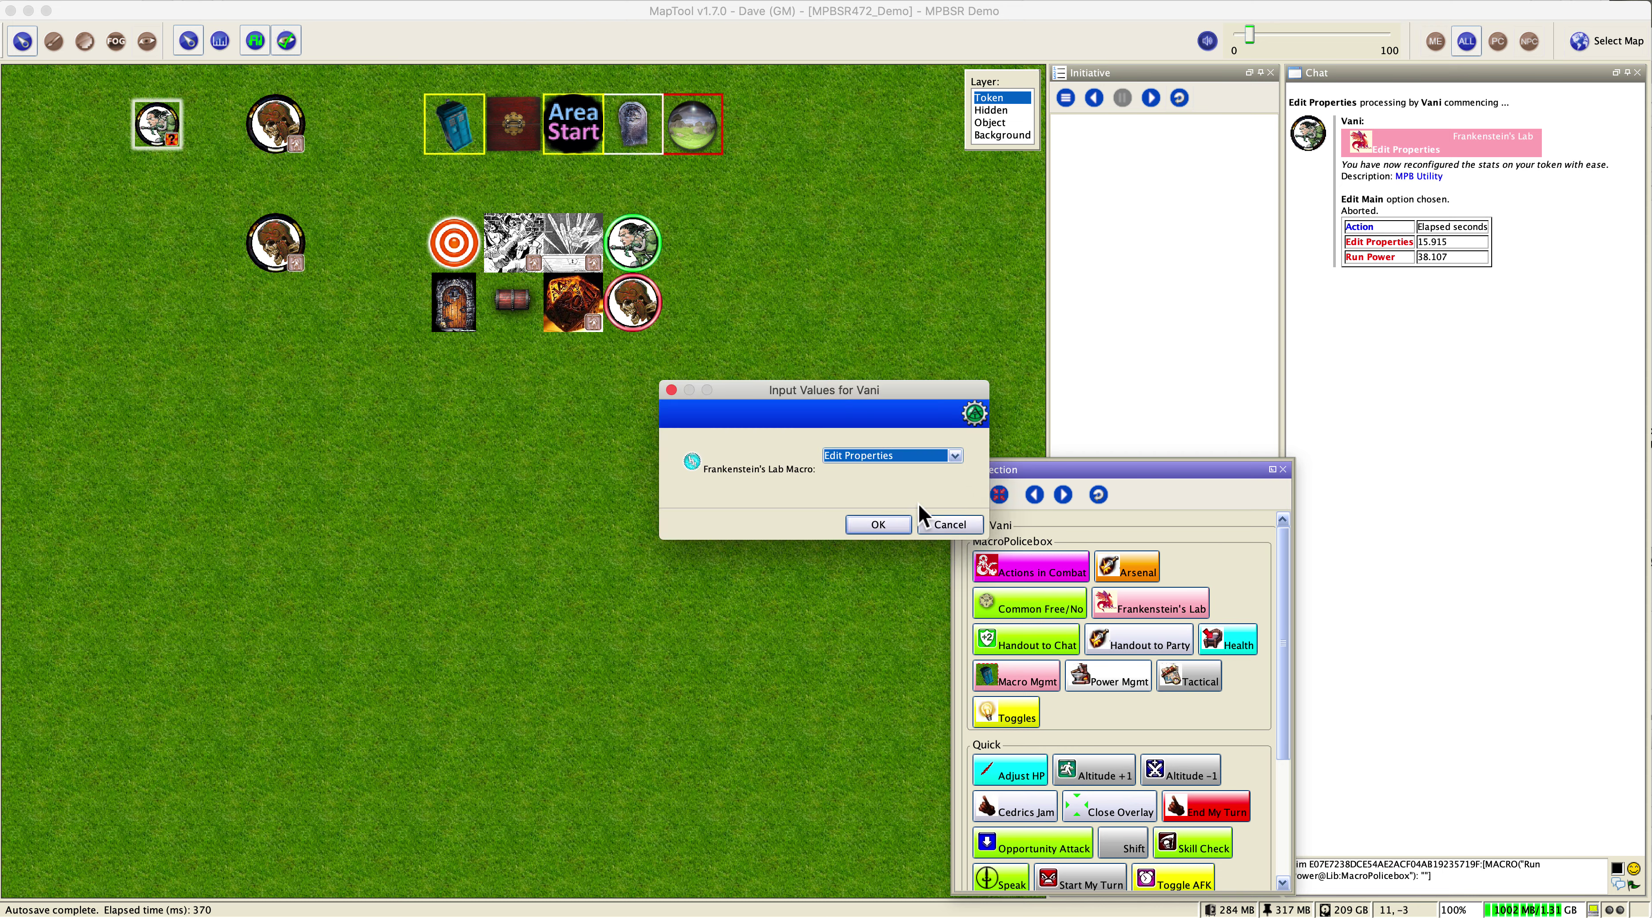
left_click(875, 525)
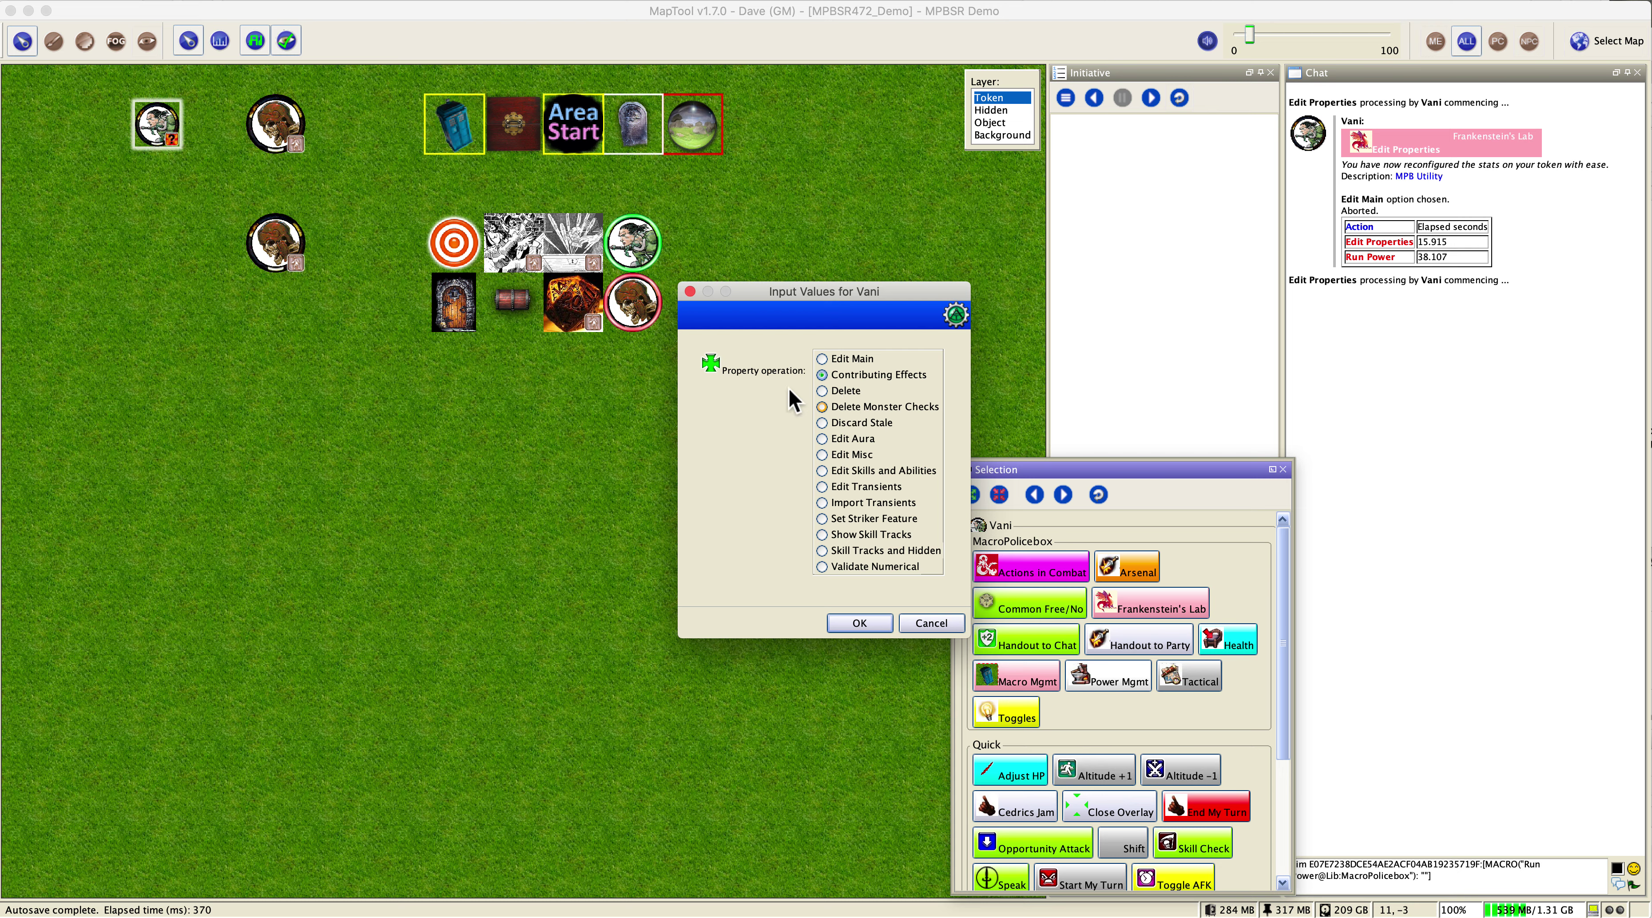
left_click(863, 458)
left_click(860, 623)
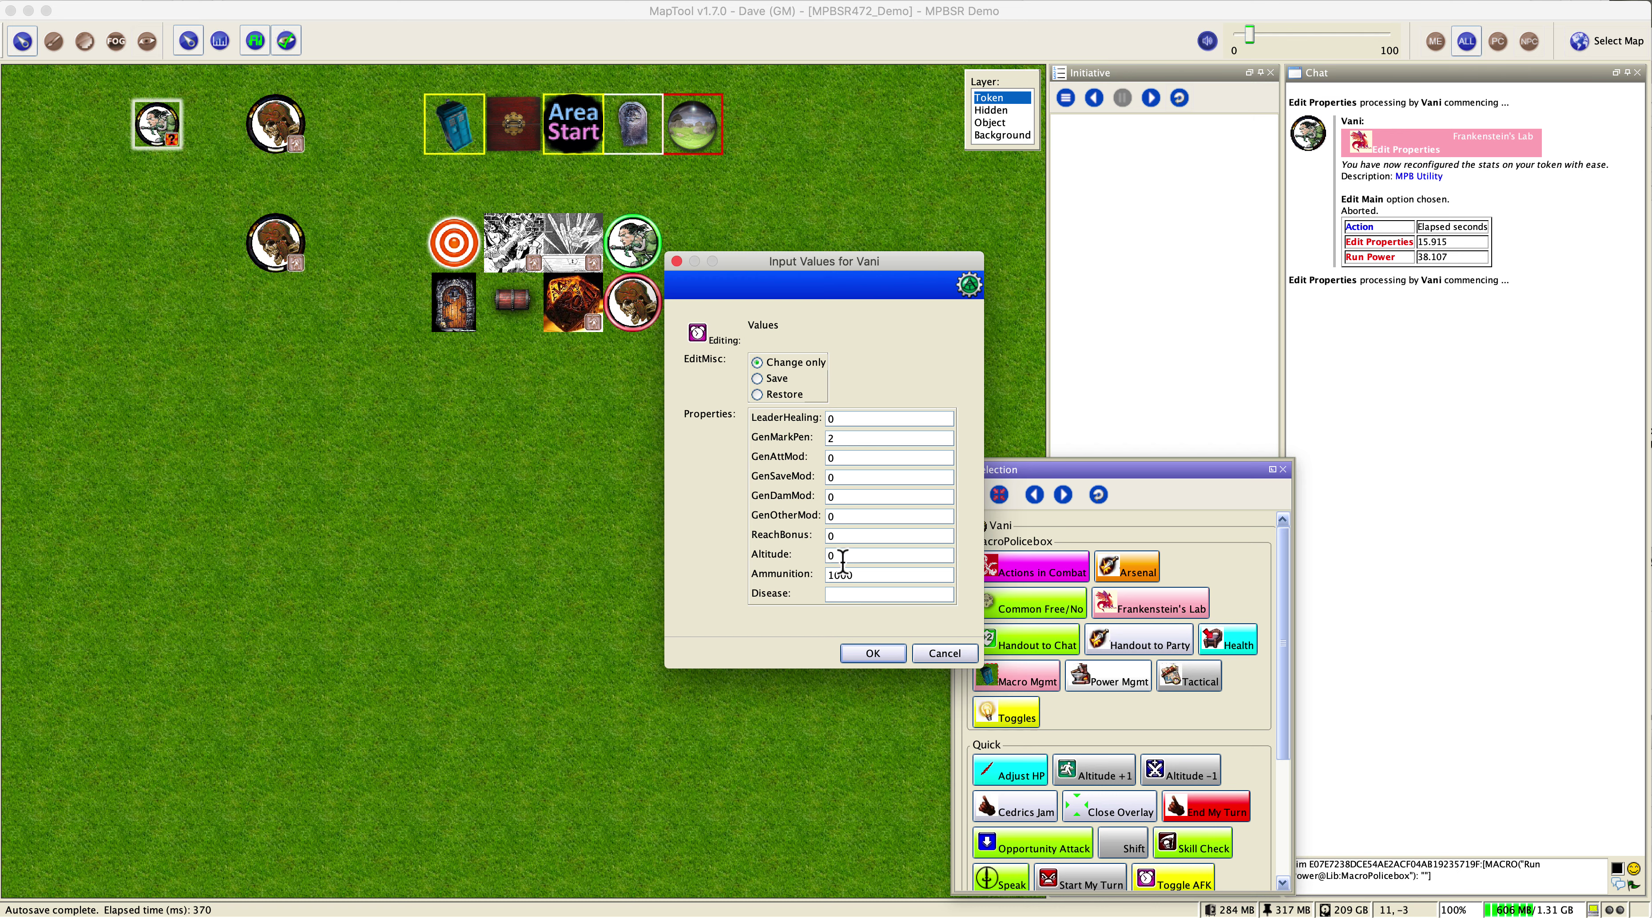
left_click(963, 656)
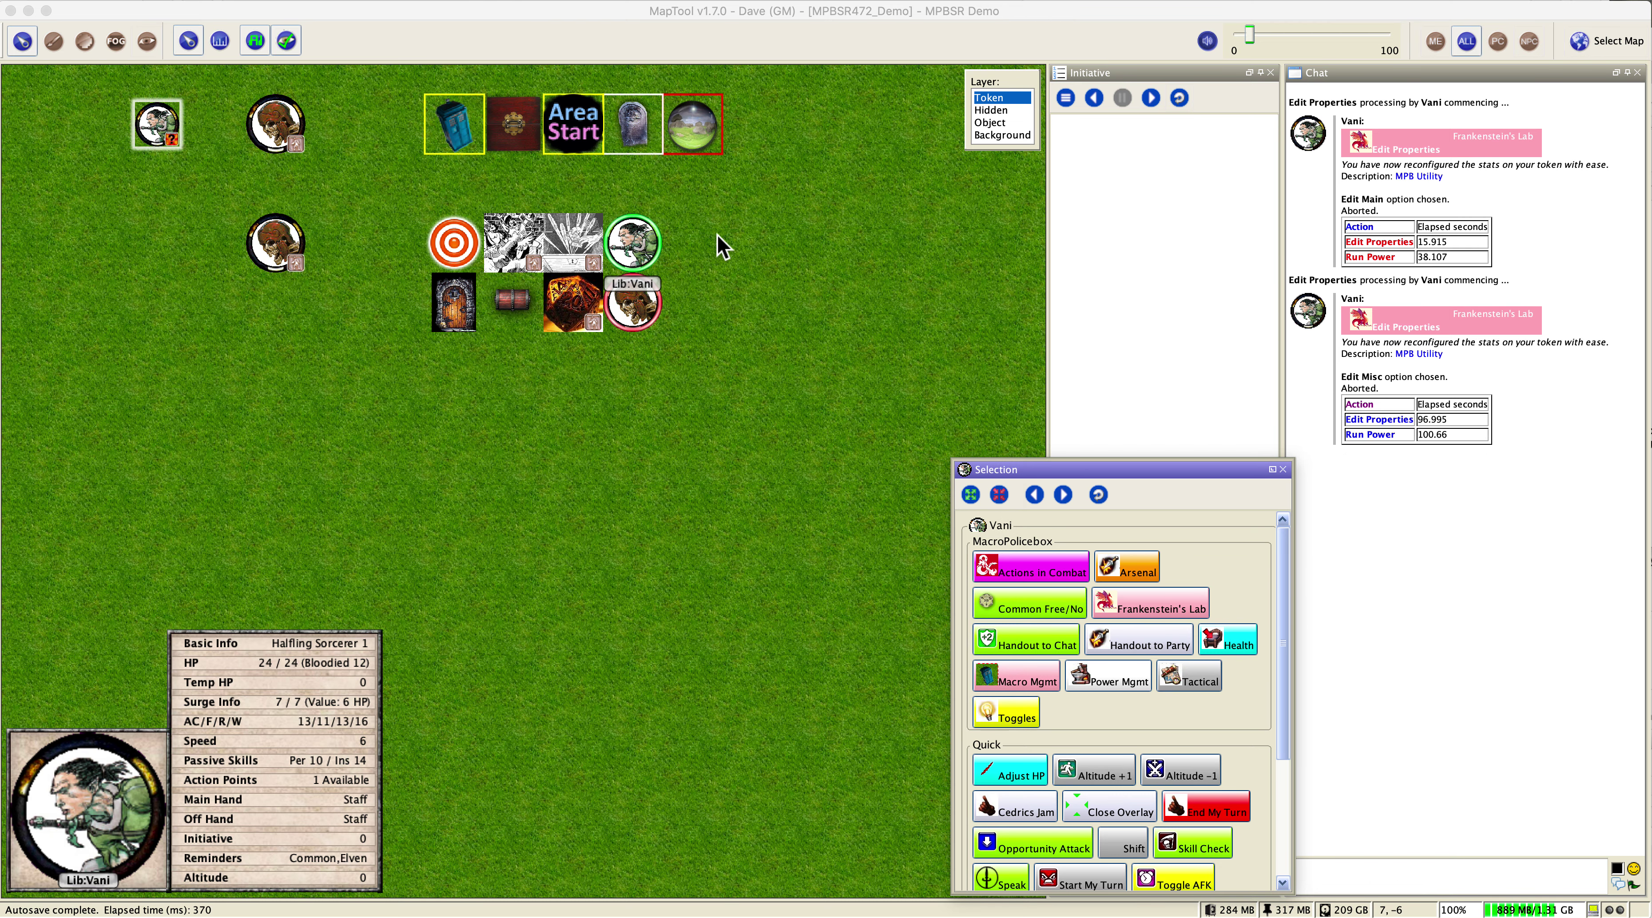
- Set Vani's striker feature with the CombatAdvantage_All strike state and 1d8 striker damage
left_click(1151, 604)
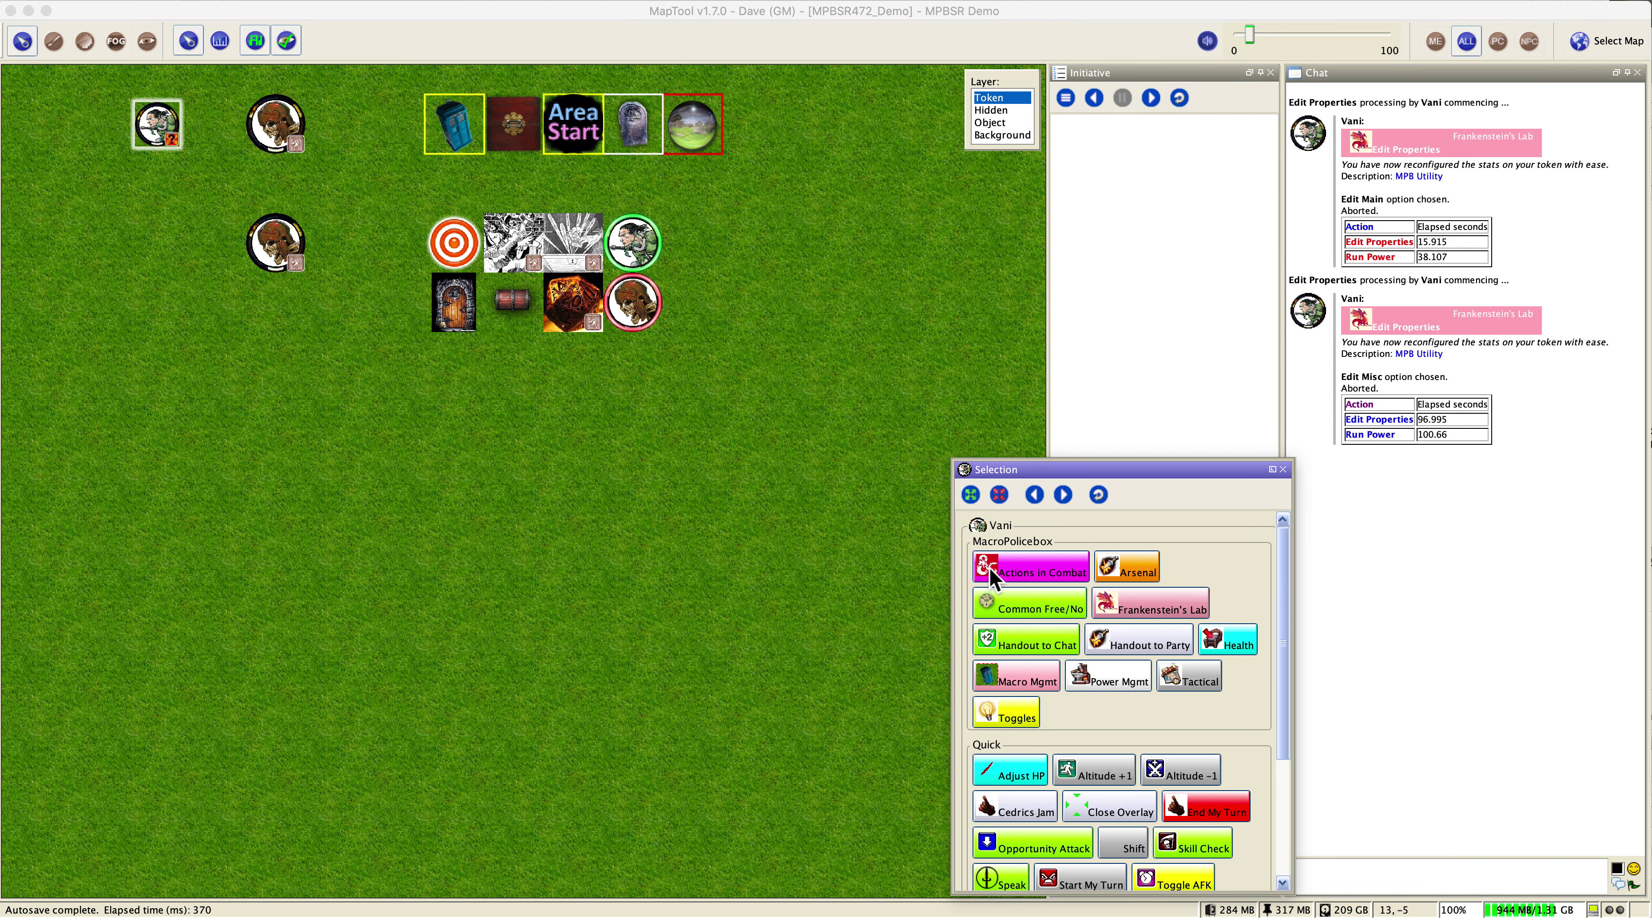
left_click(946, 456)
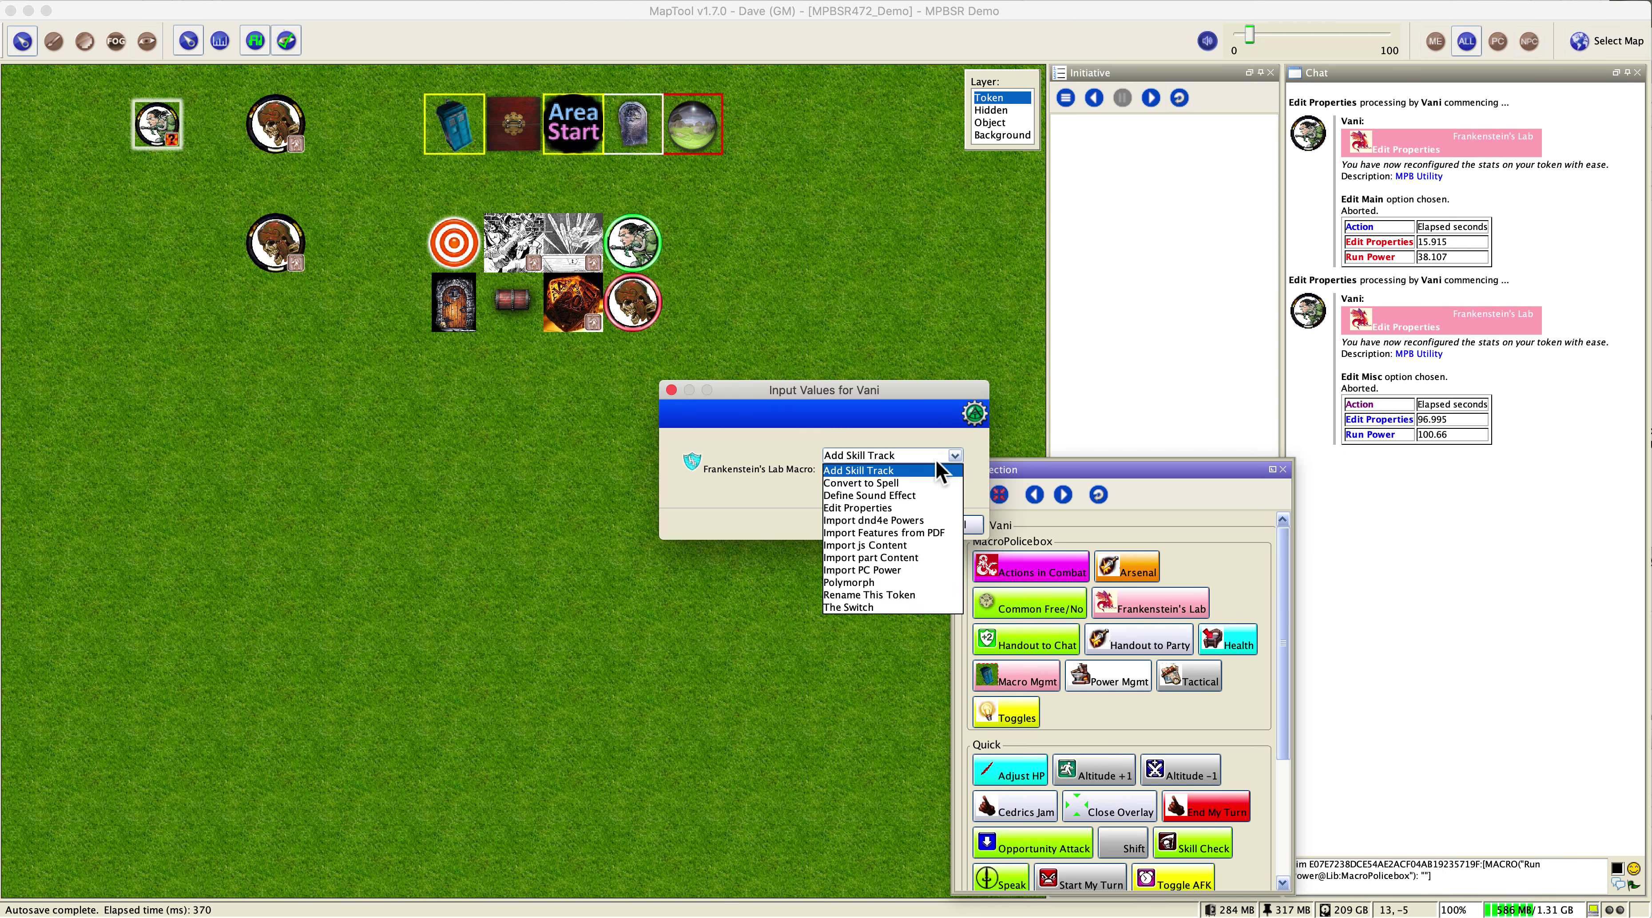
left_click(909, 507)
left_click(878, 524)
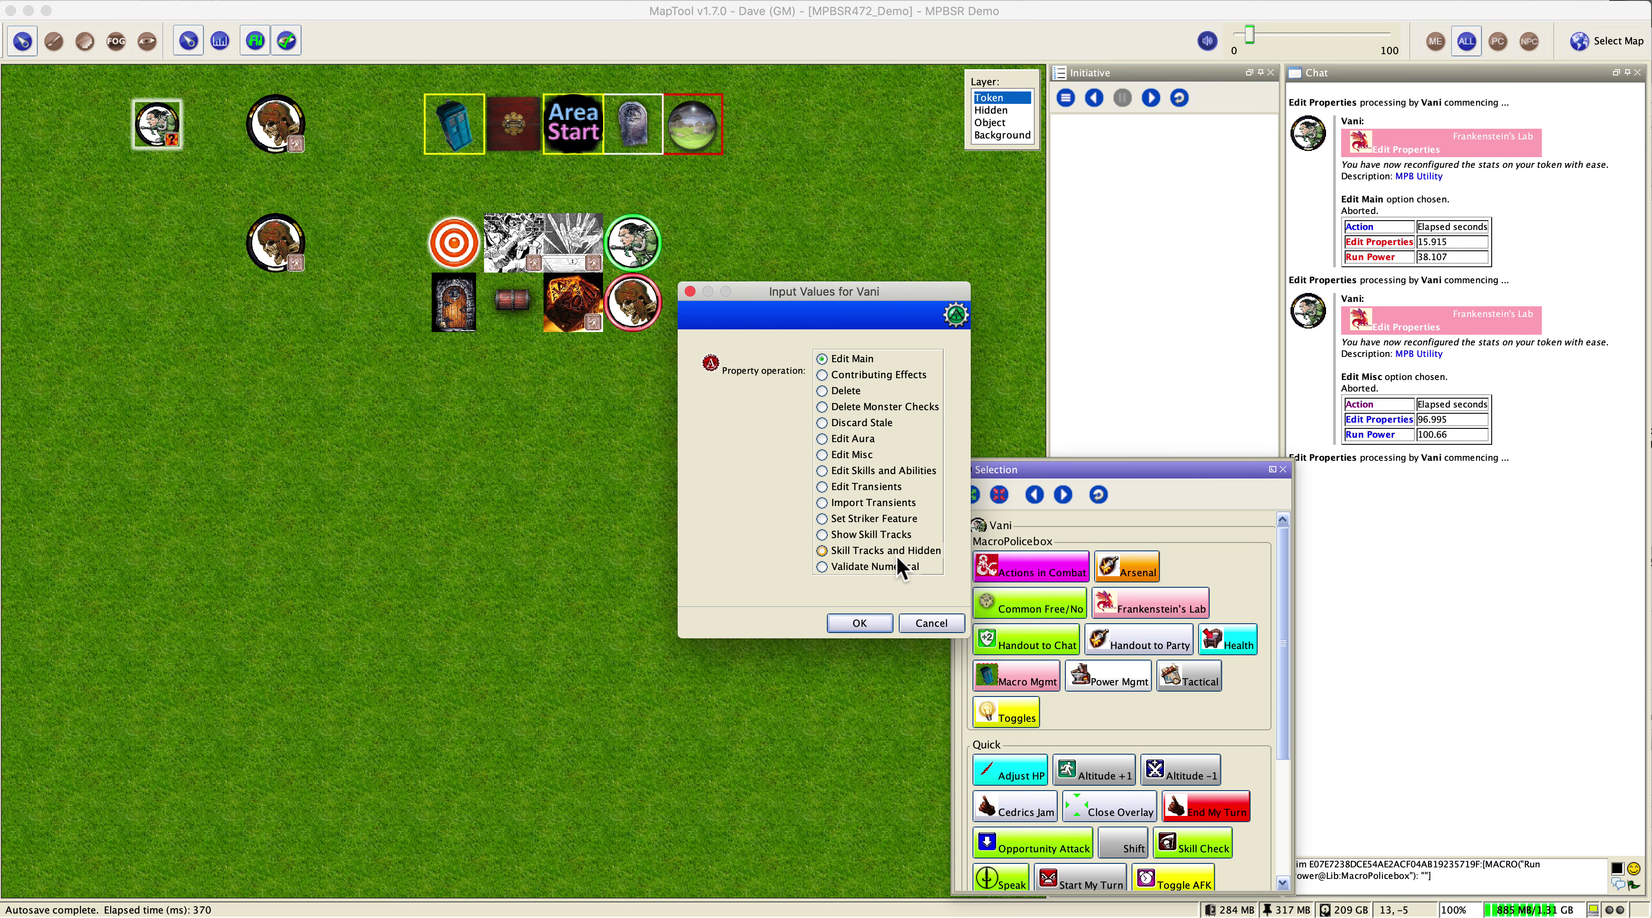
left_click(894, 519)
left_click(859, 621)
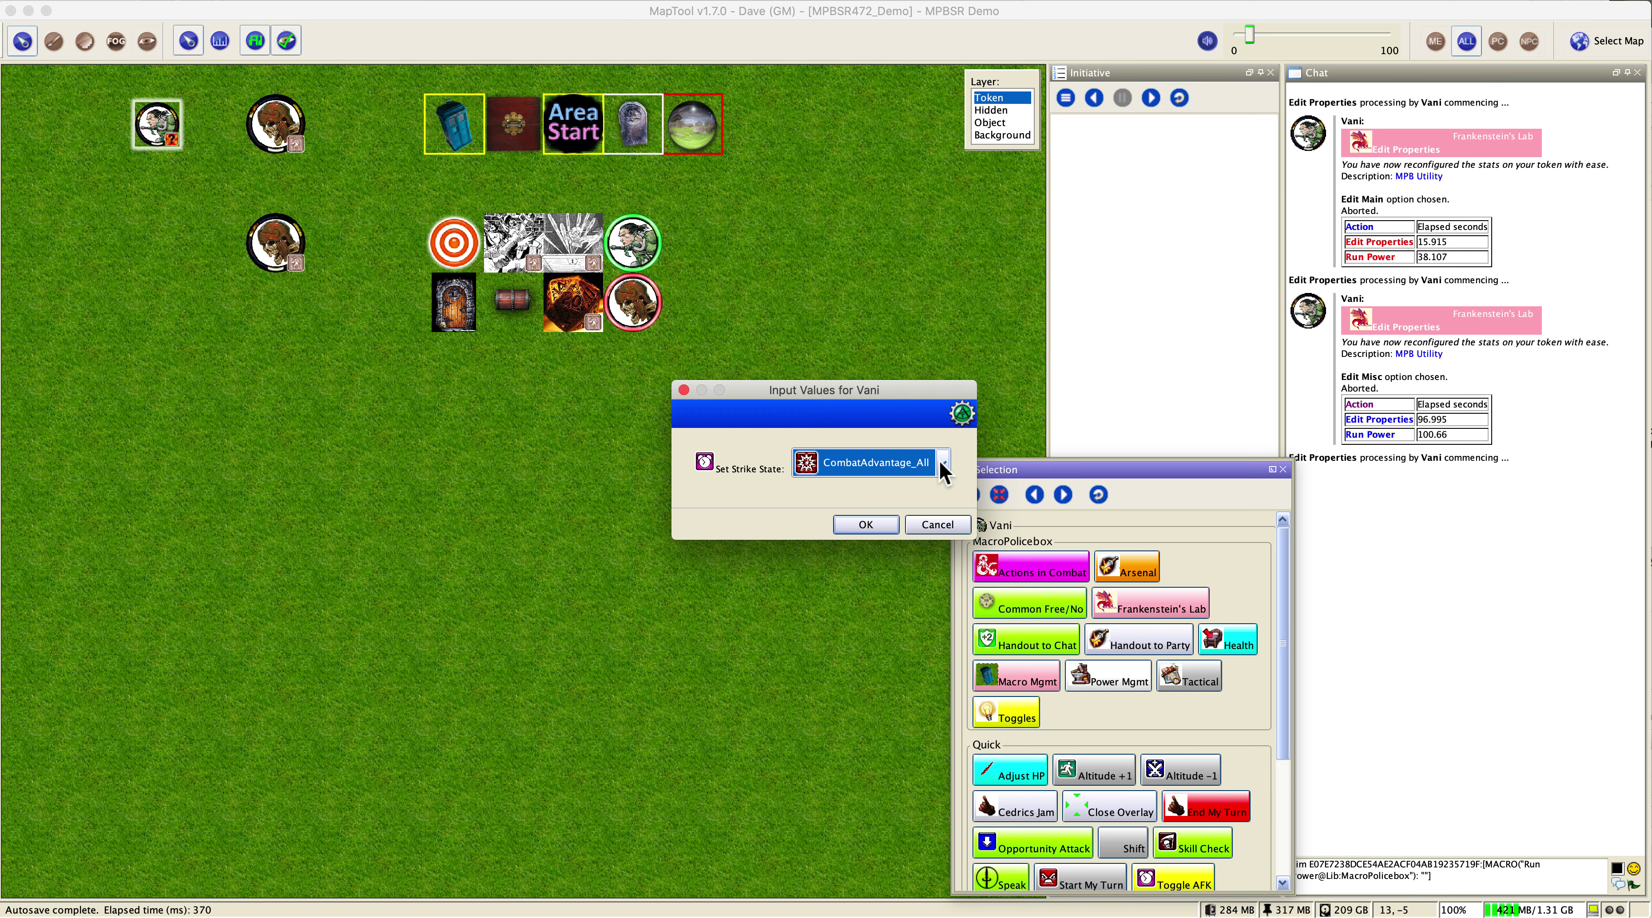
left_click(943, 465)
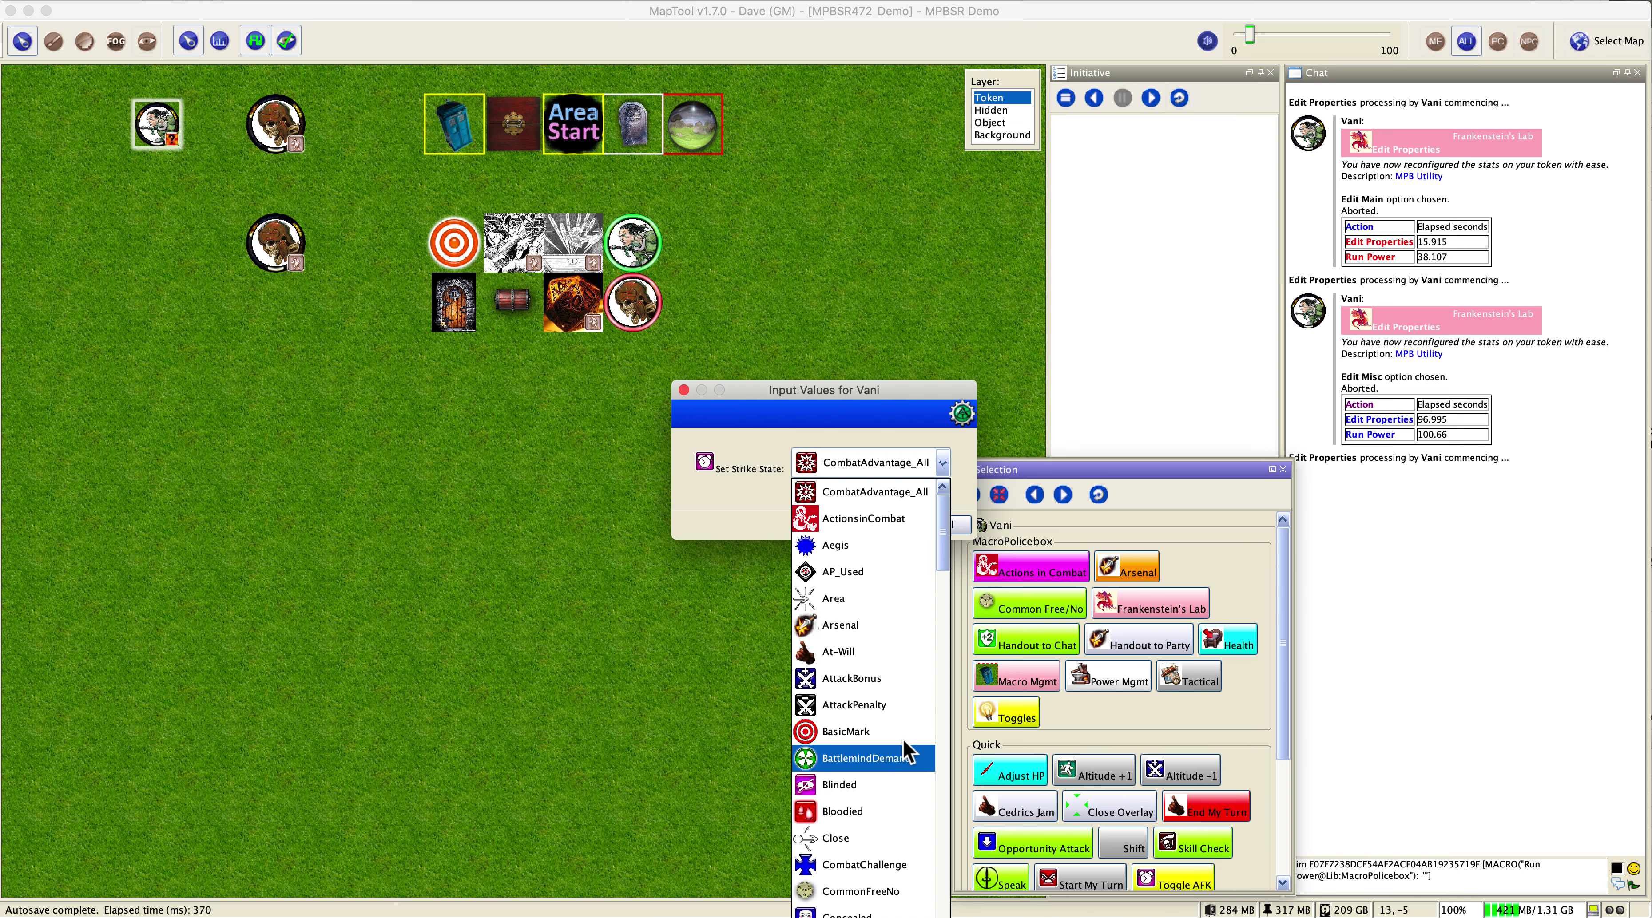
left_click(872, 452)
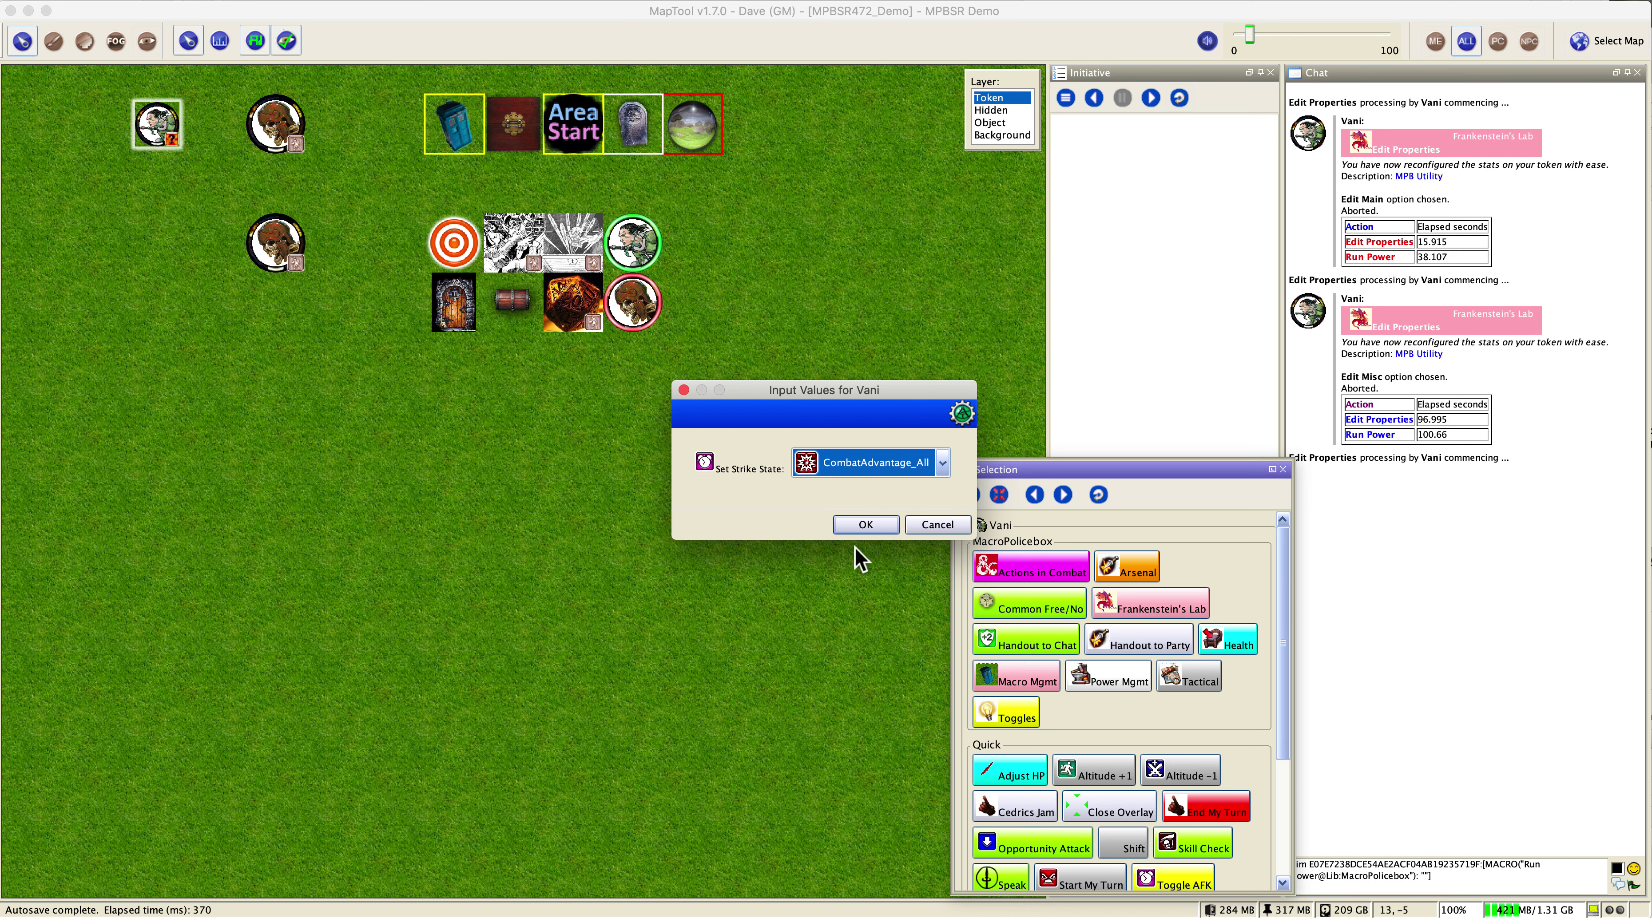
left_click(867, 526)
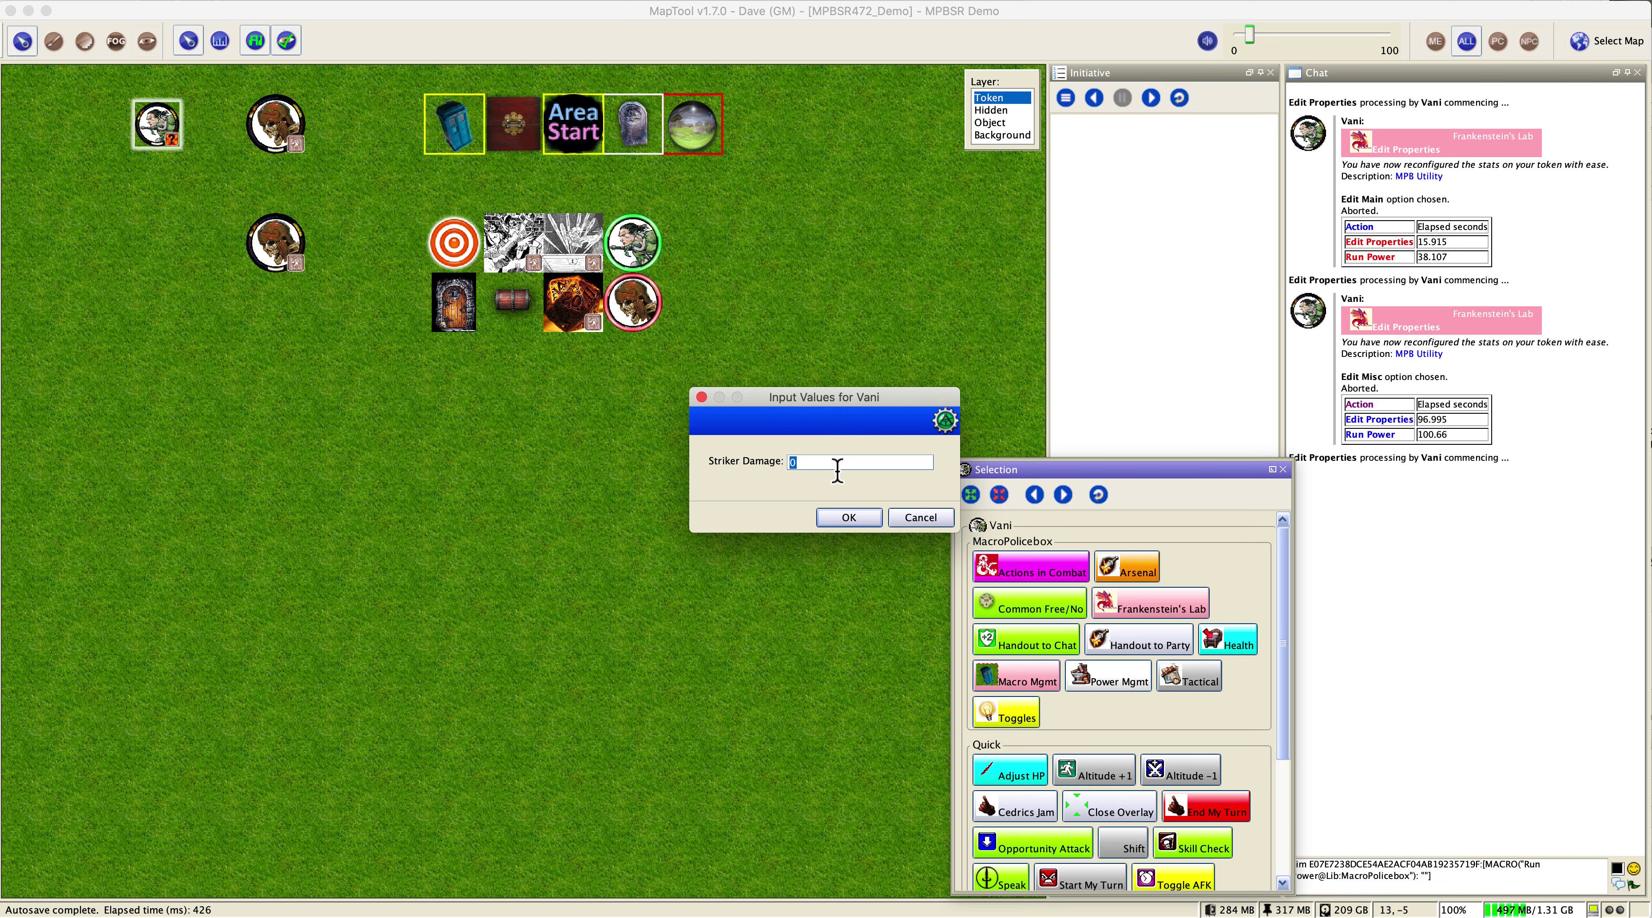
type("1d8")
left_click(842, 515)
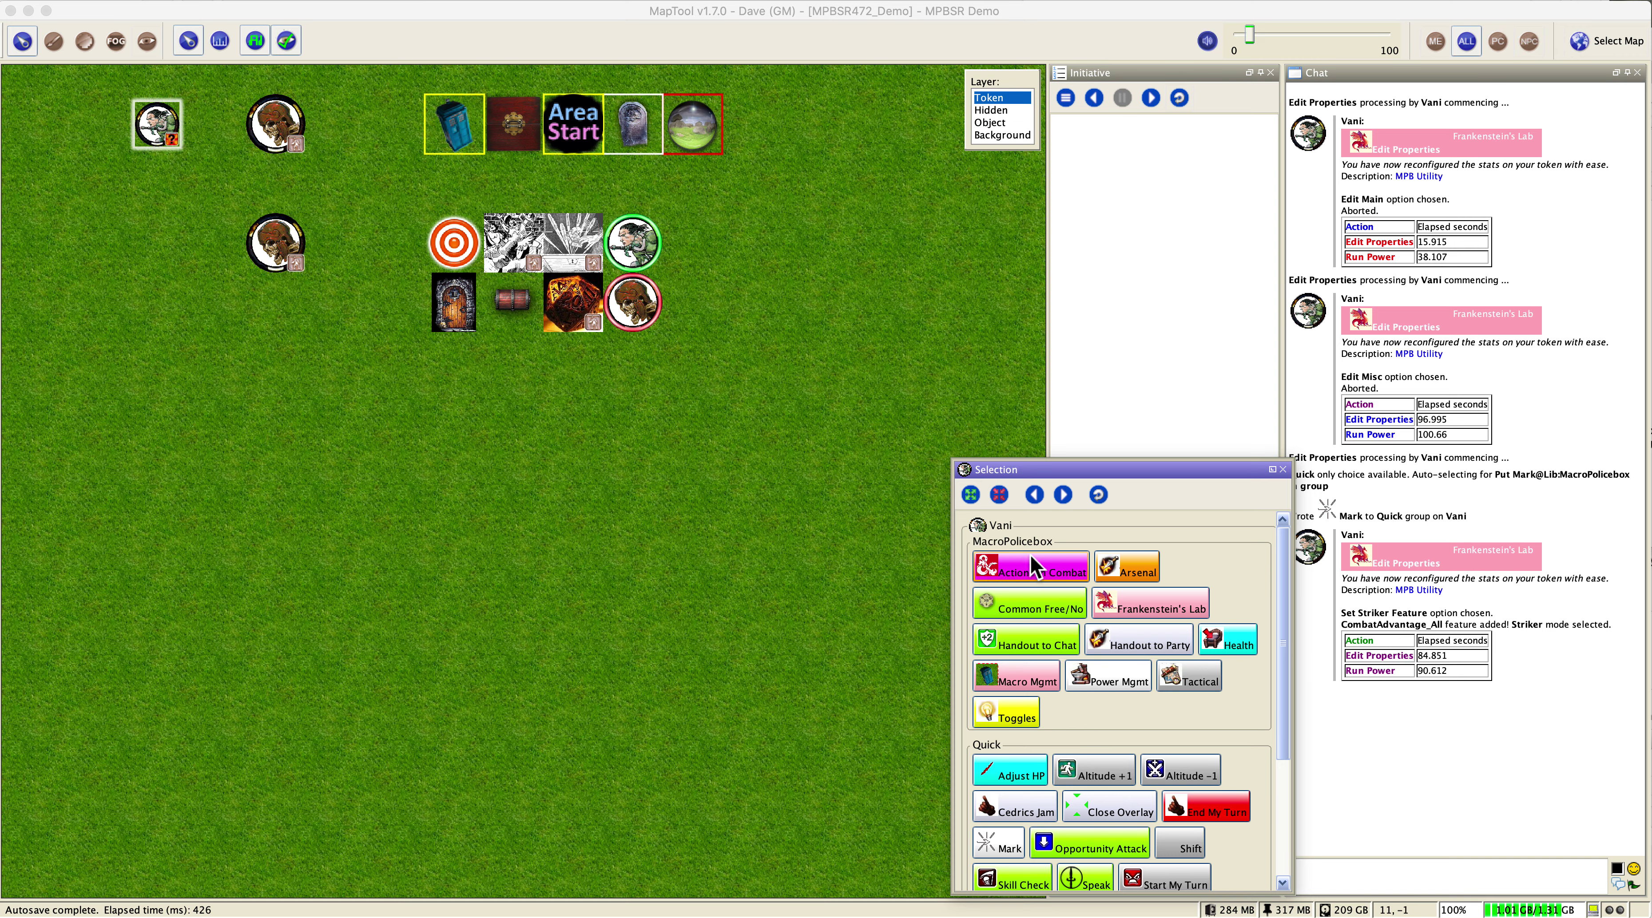
- Run Edit Properties' Validate Numerical operation to list Vani's properties as Numeric or String
left_click(1141, 611)
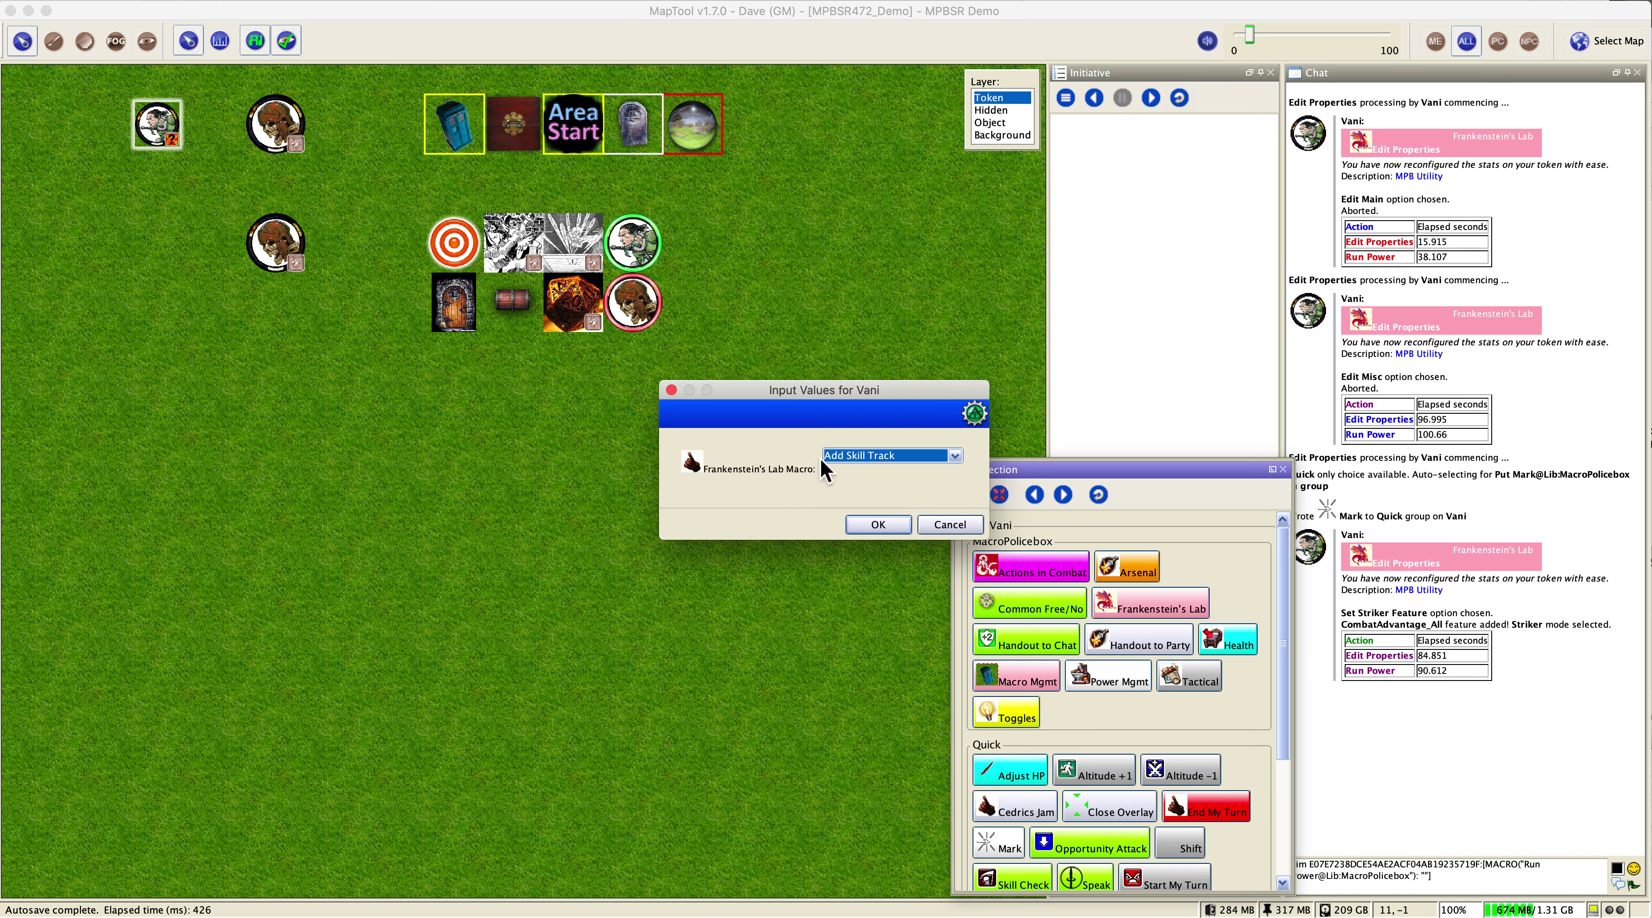
left_click(838, 457)
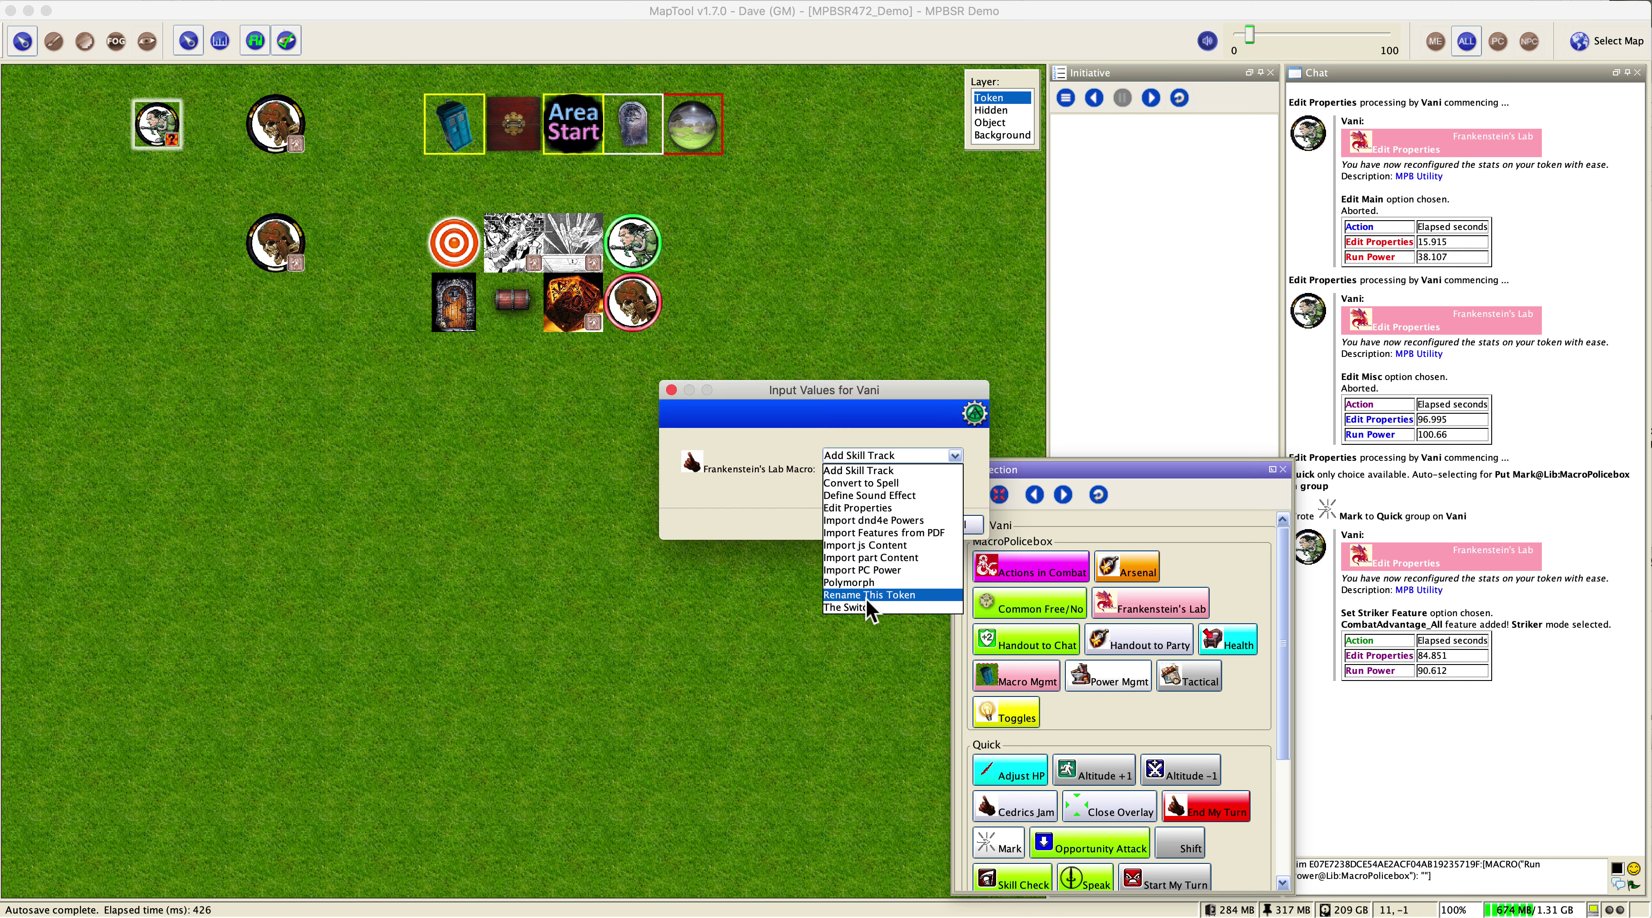
left_click(872, 513)
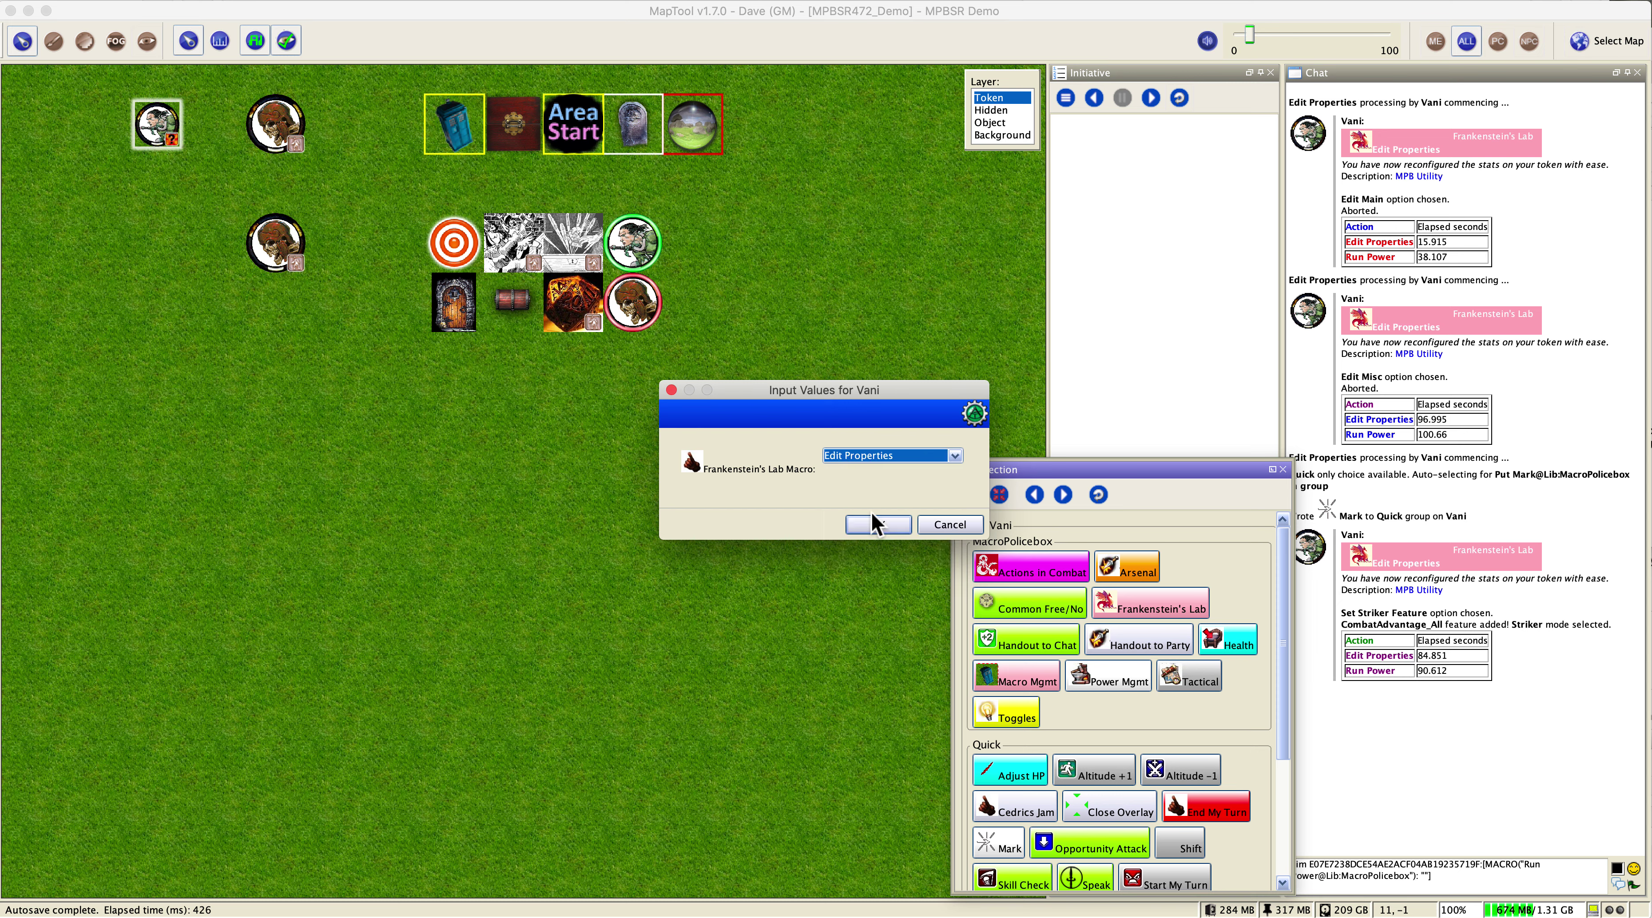
left_click(874, 528)
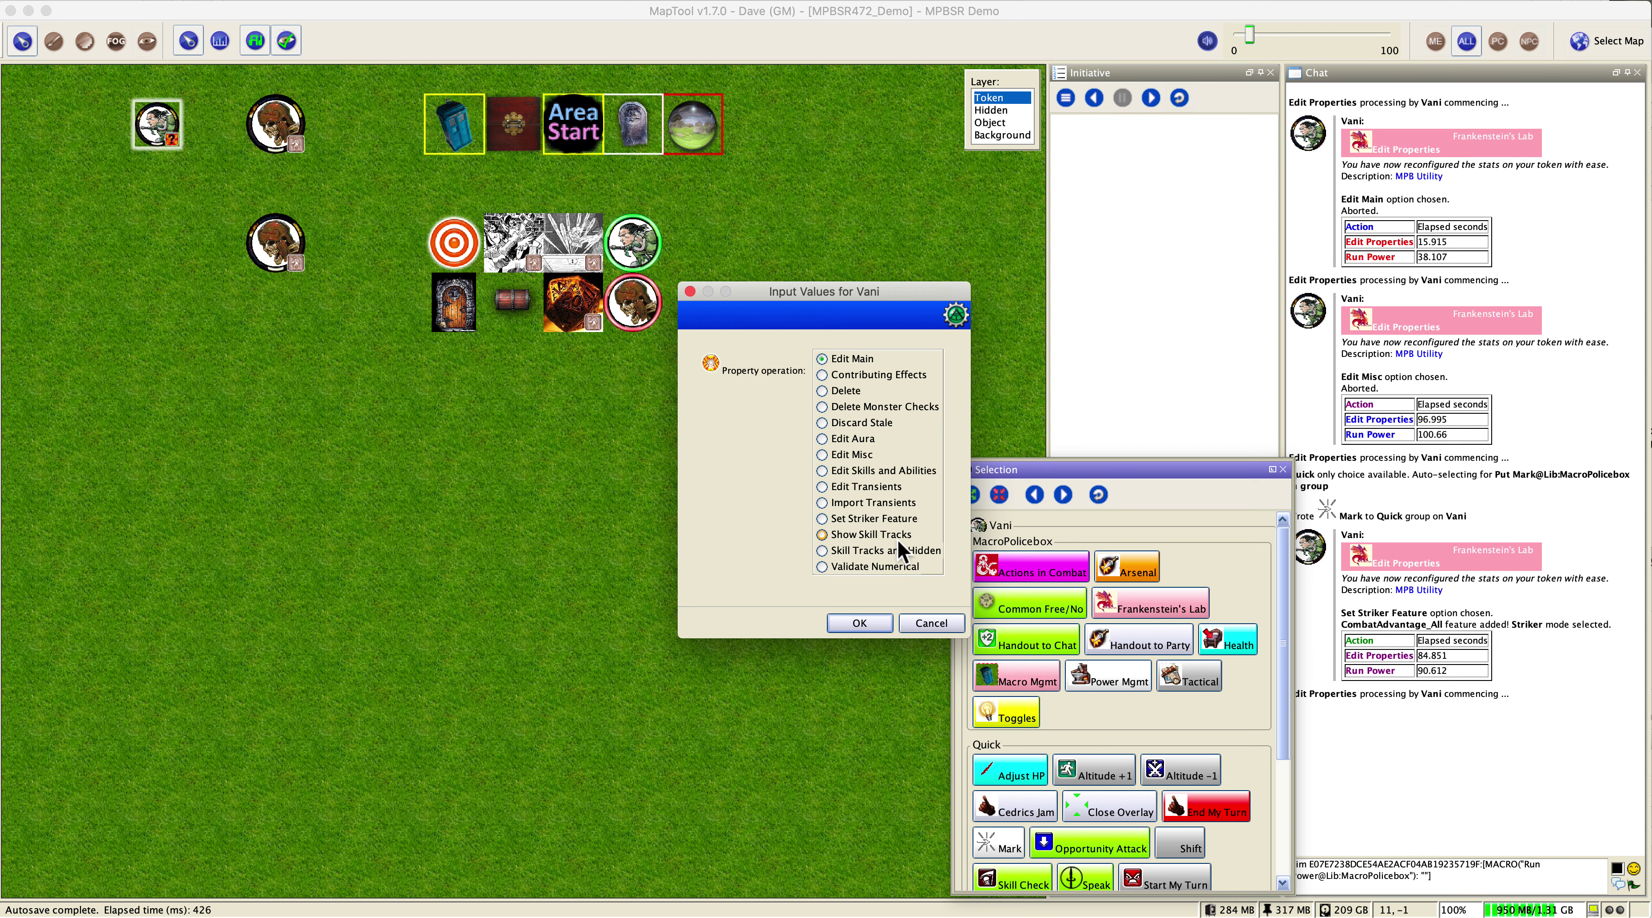
left_click(844, 575)
left_click(869, 623)
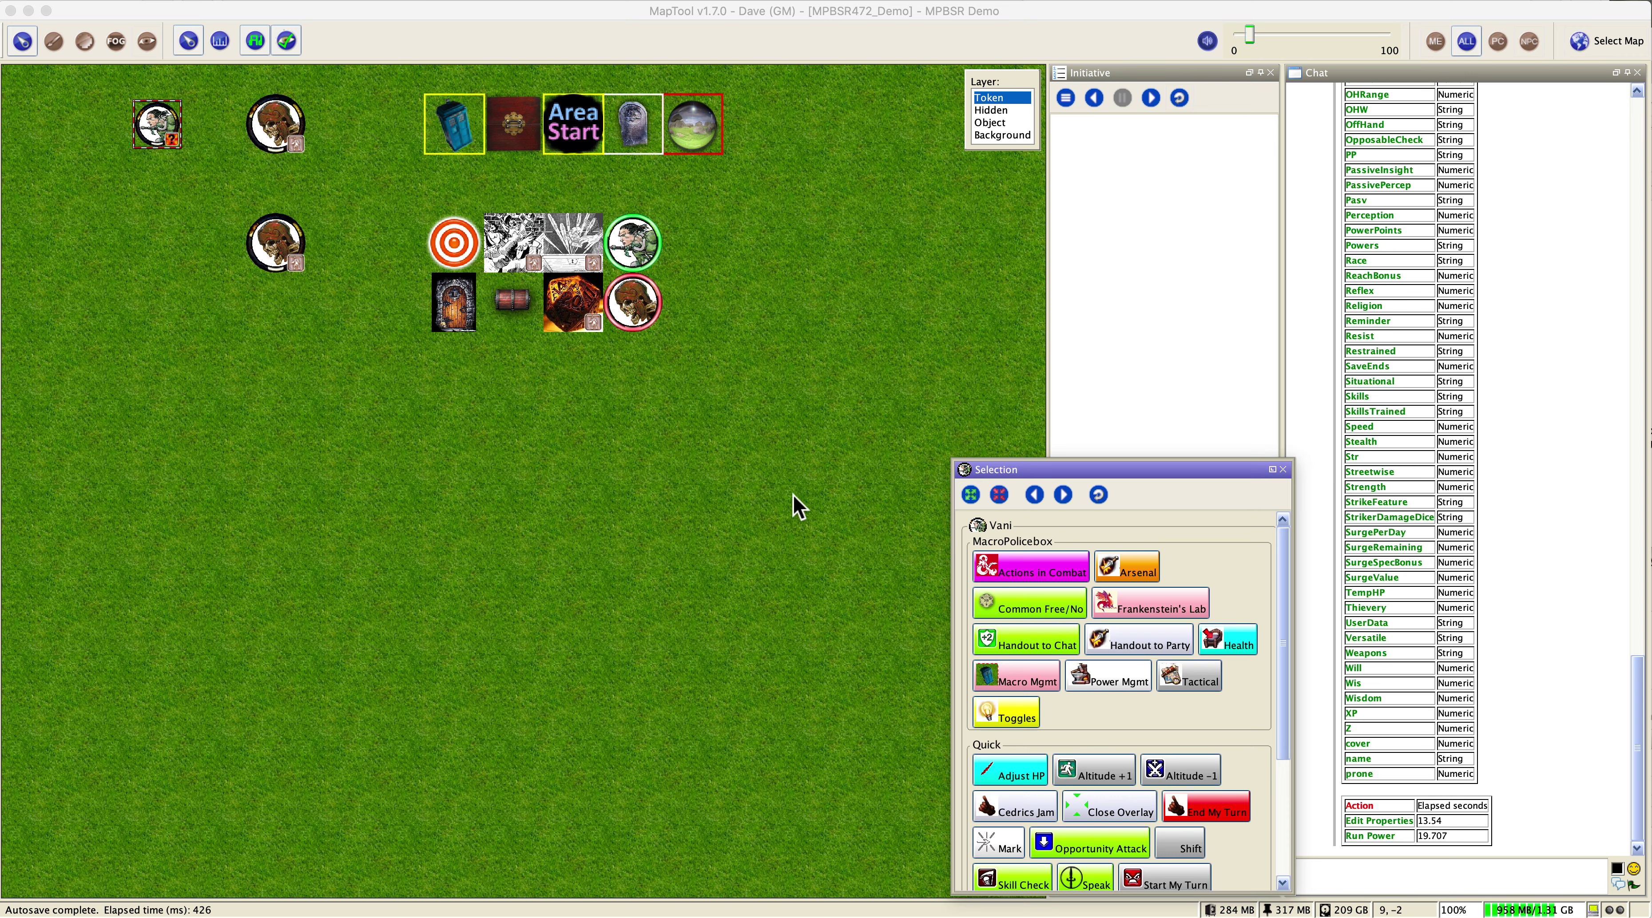
mouse_move(542, 324)
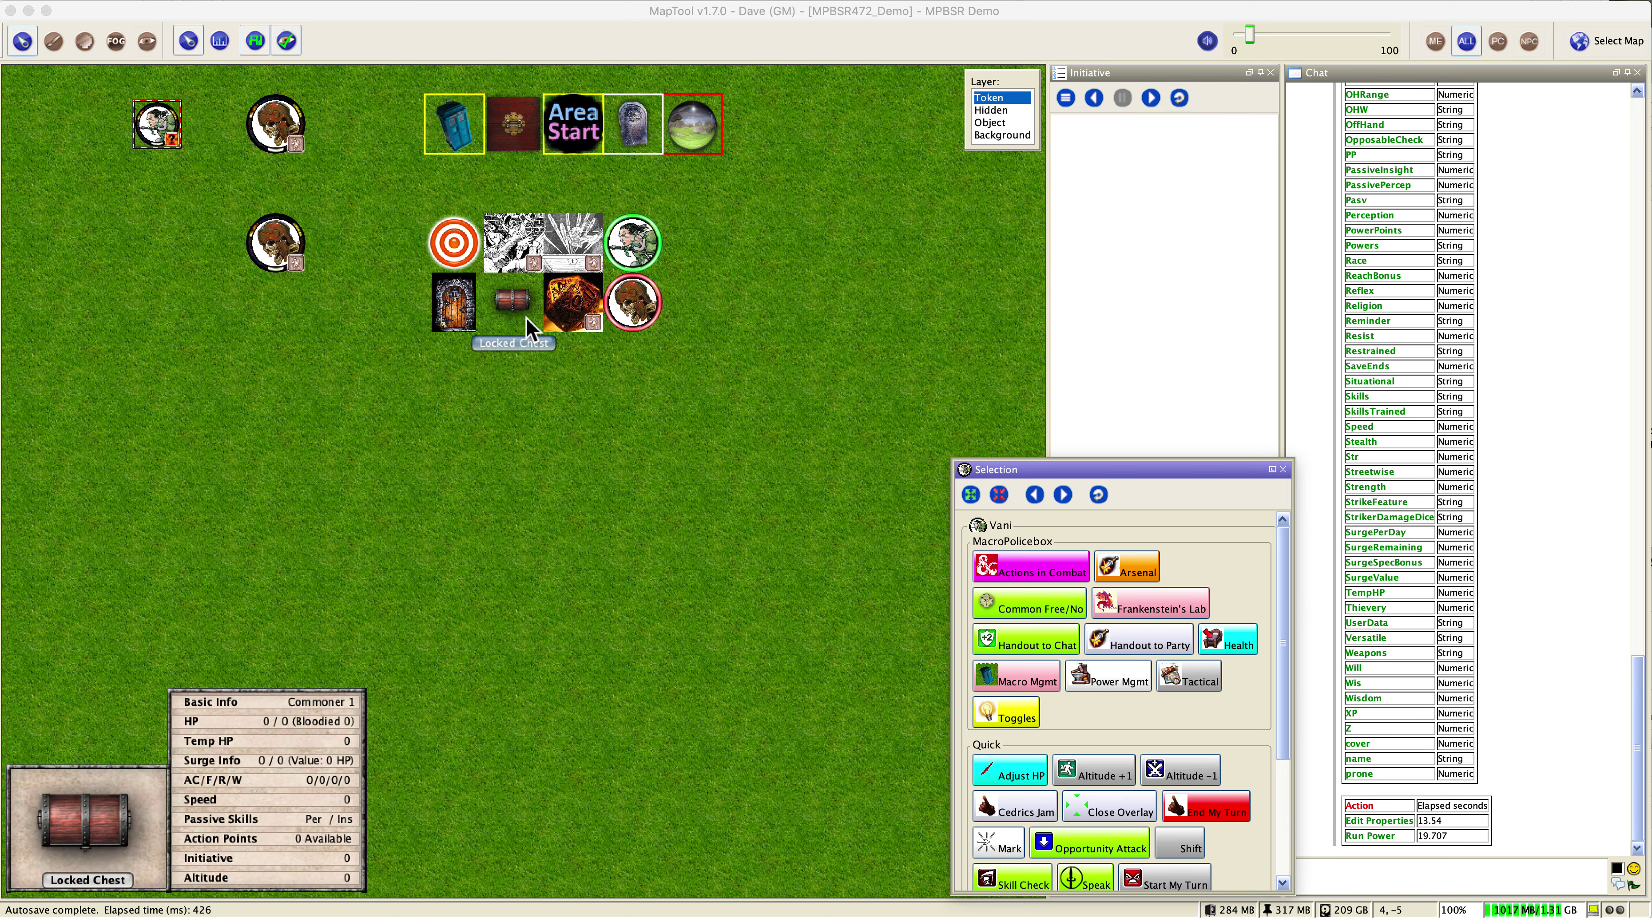
- Select the Locked Chest token on the map to show its macros
left_click(526, 319)
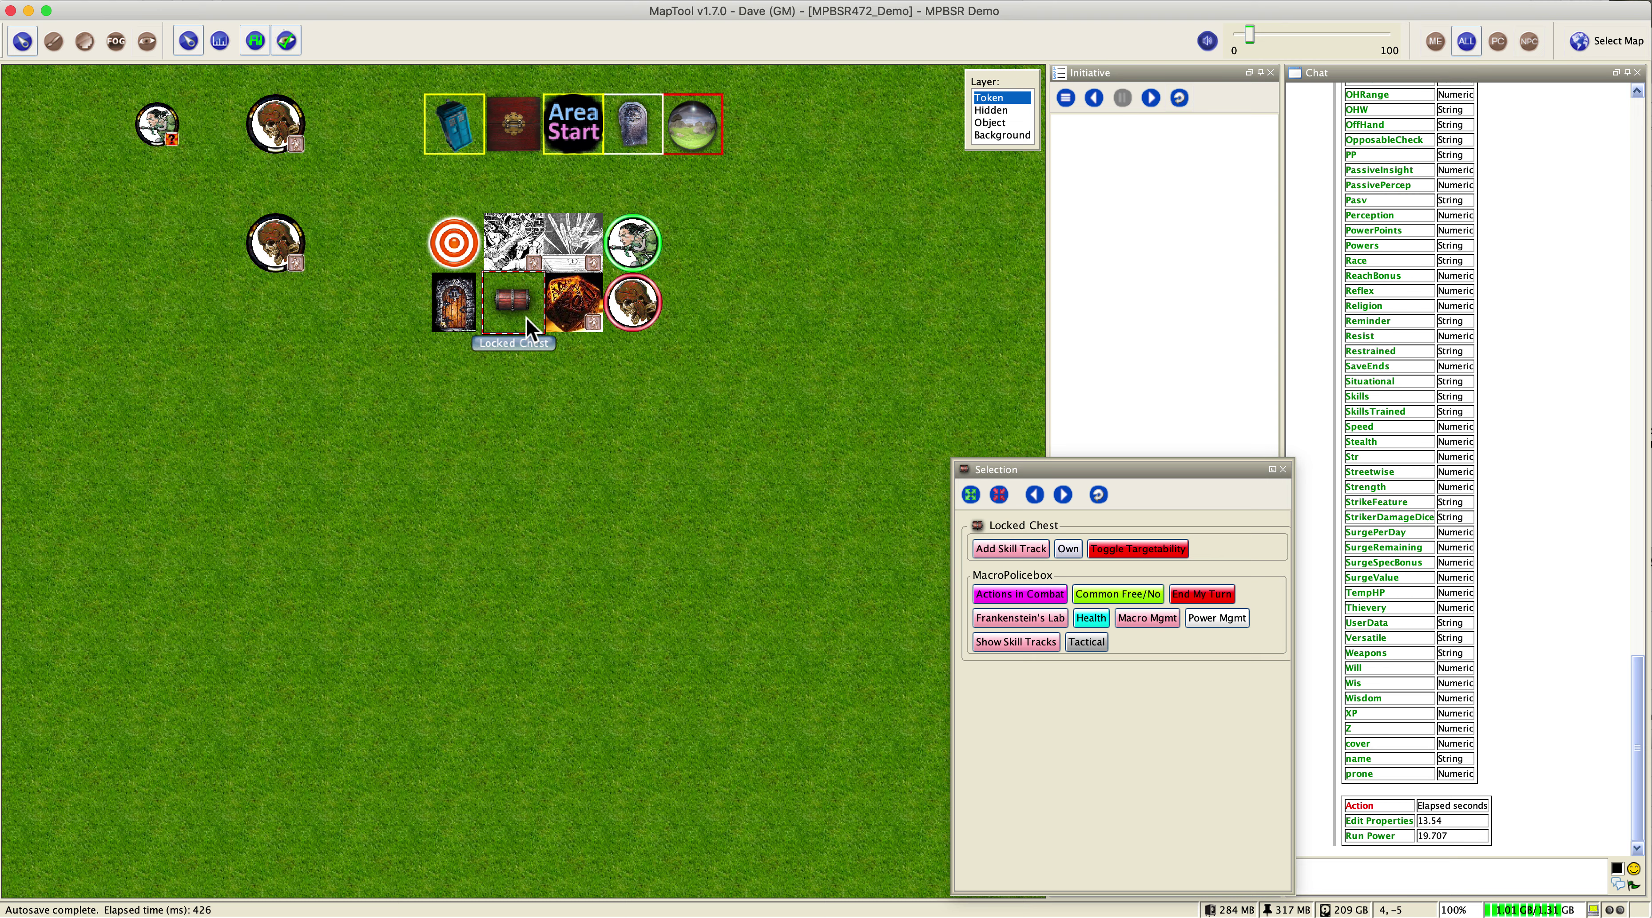
mouse_move(517, 310)
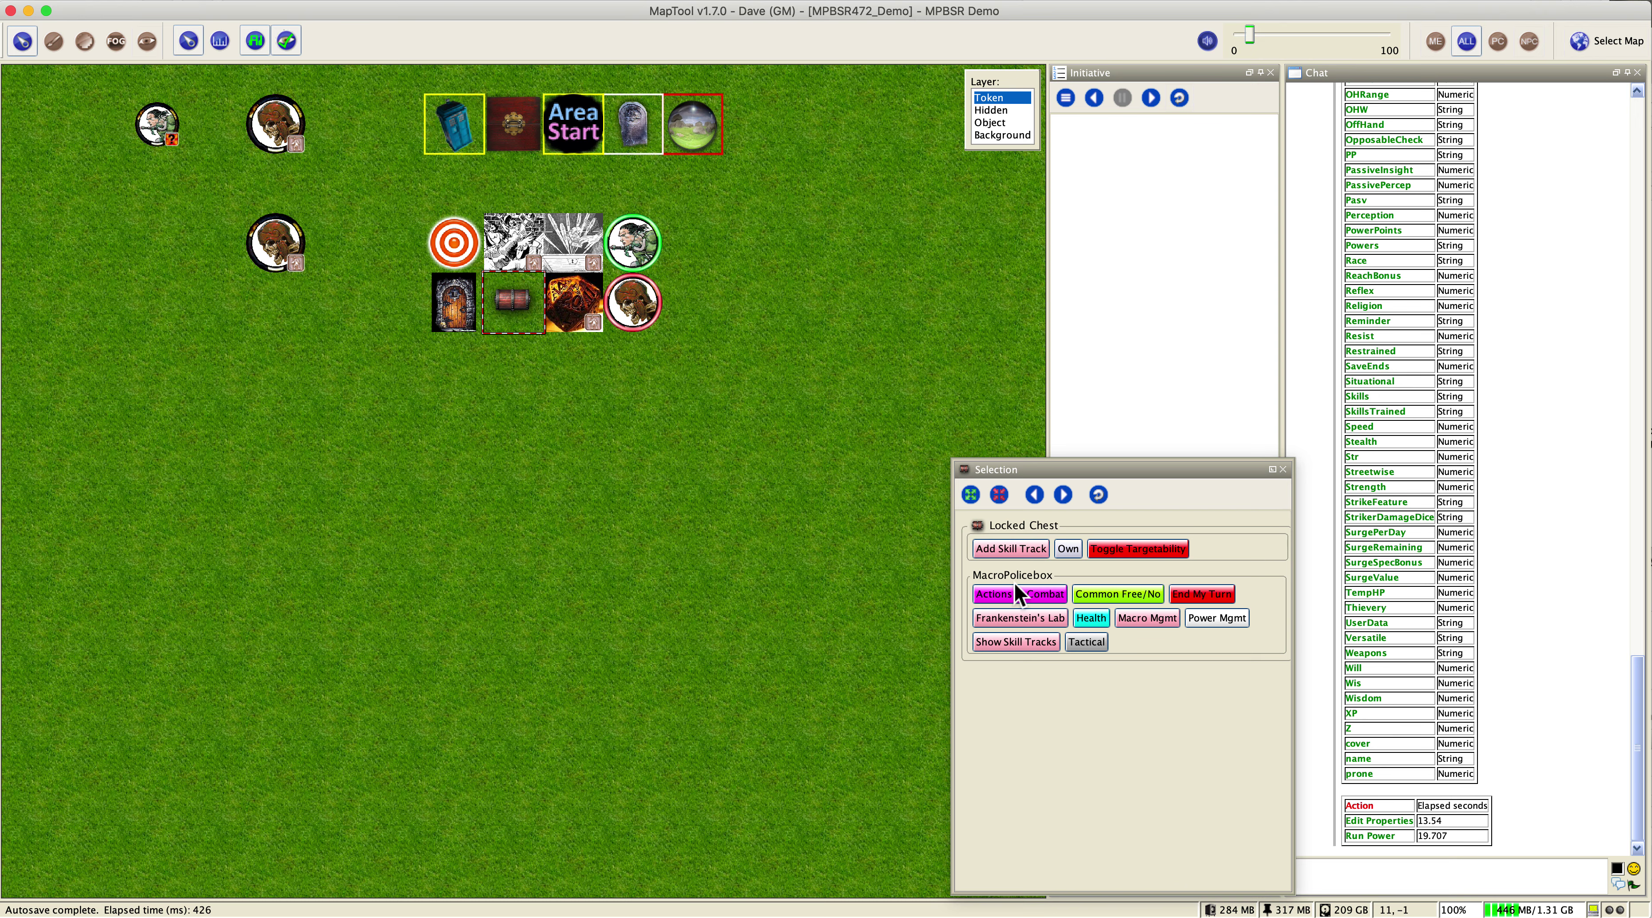
- Run Import Monster Power from Frankenstein's Lab on the Locked Chest, accepting the default text
left_click(1016, 619)
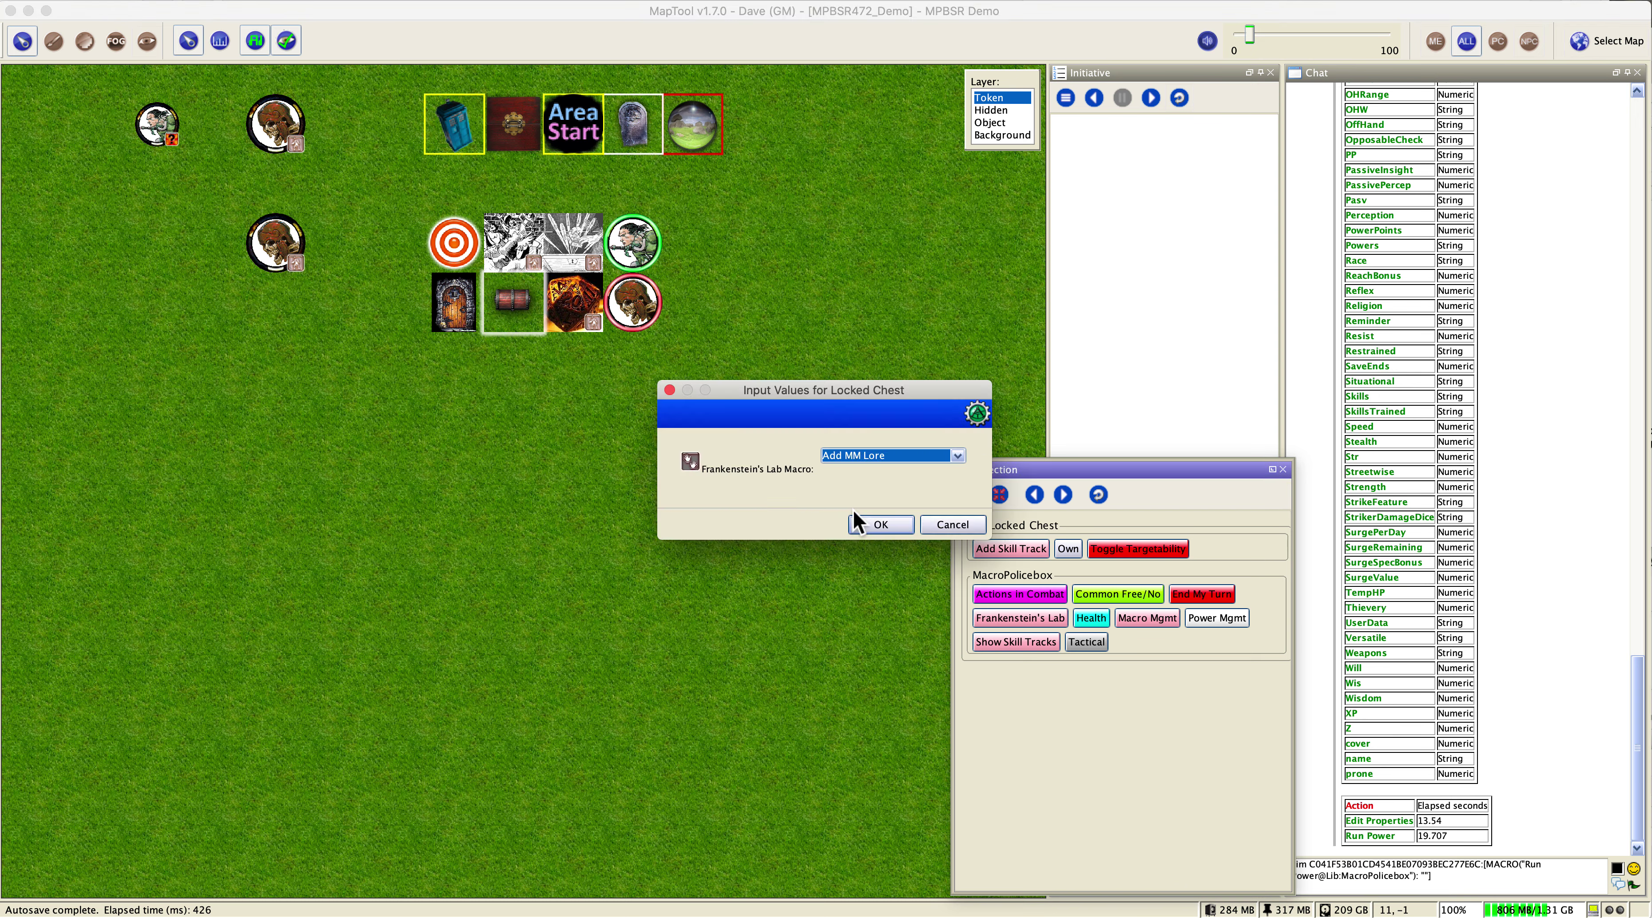
left_click(870, 458)
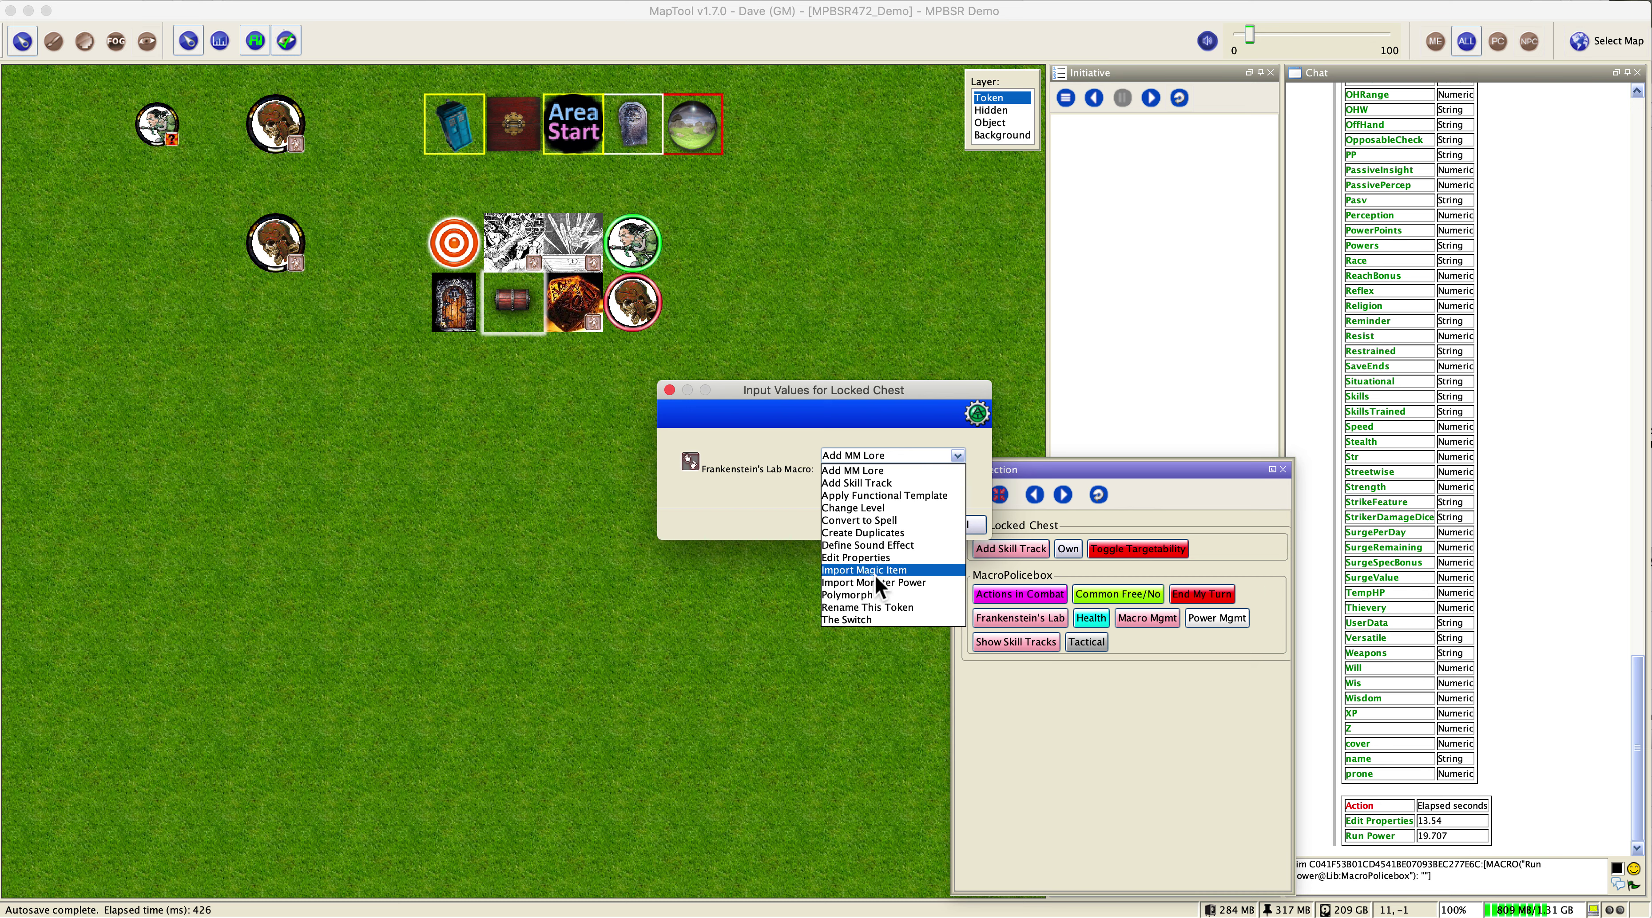
left_click(874, 583)
left_click(868, 526)
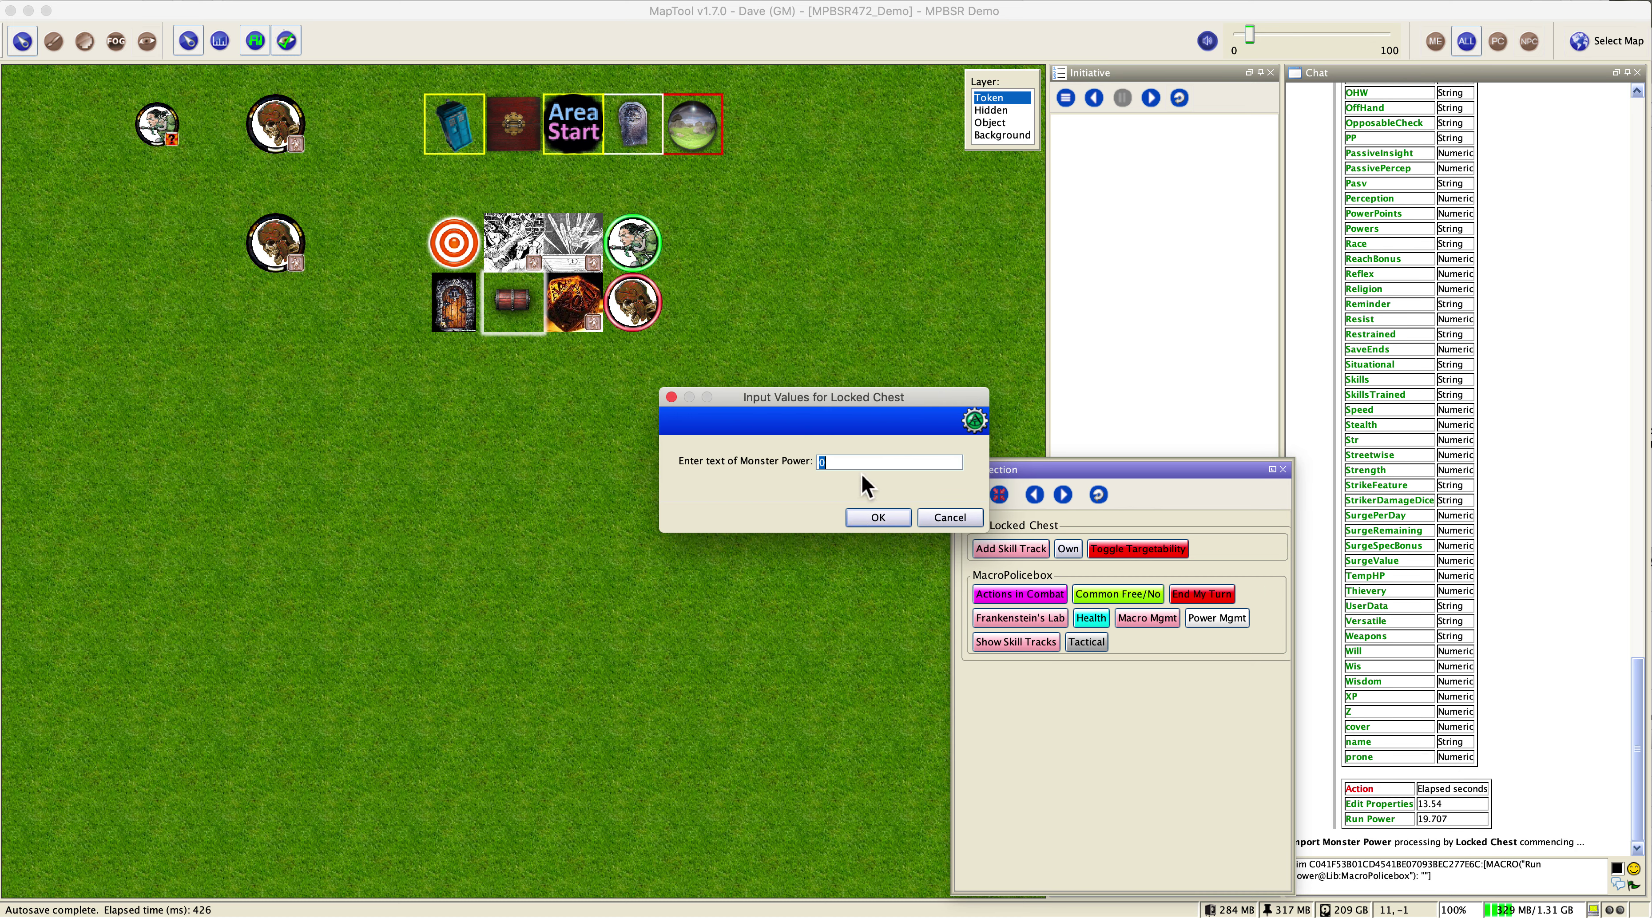
left_click(878, 518)
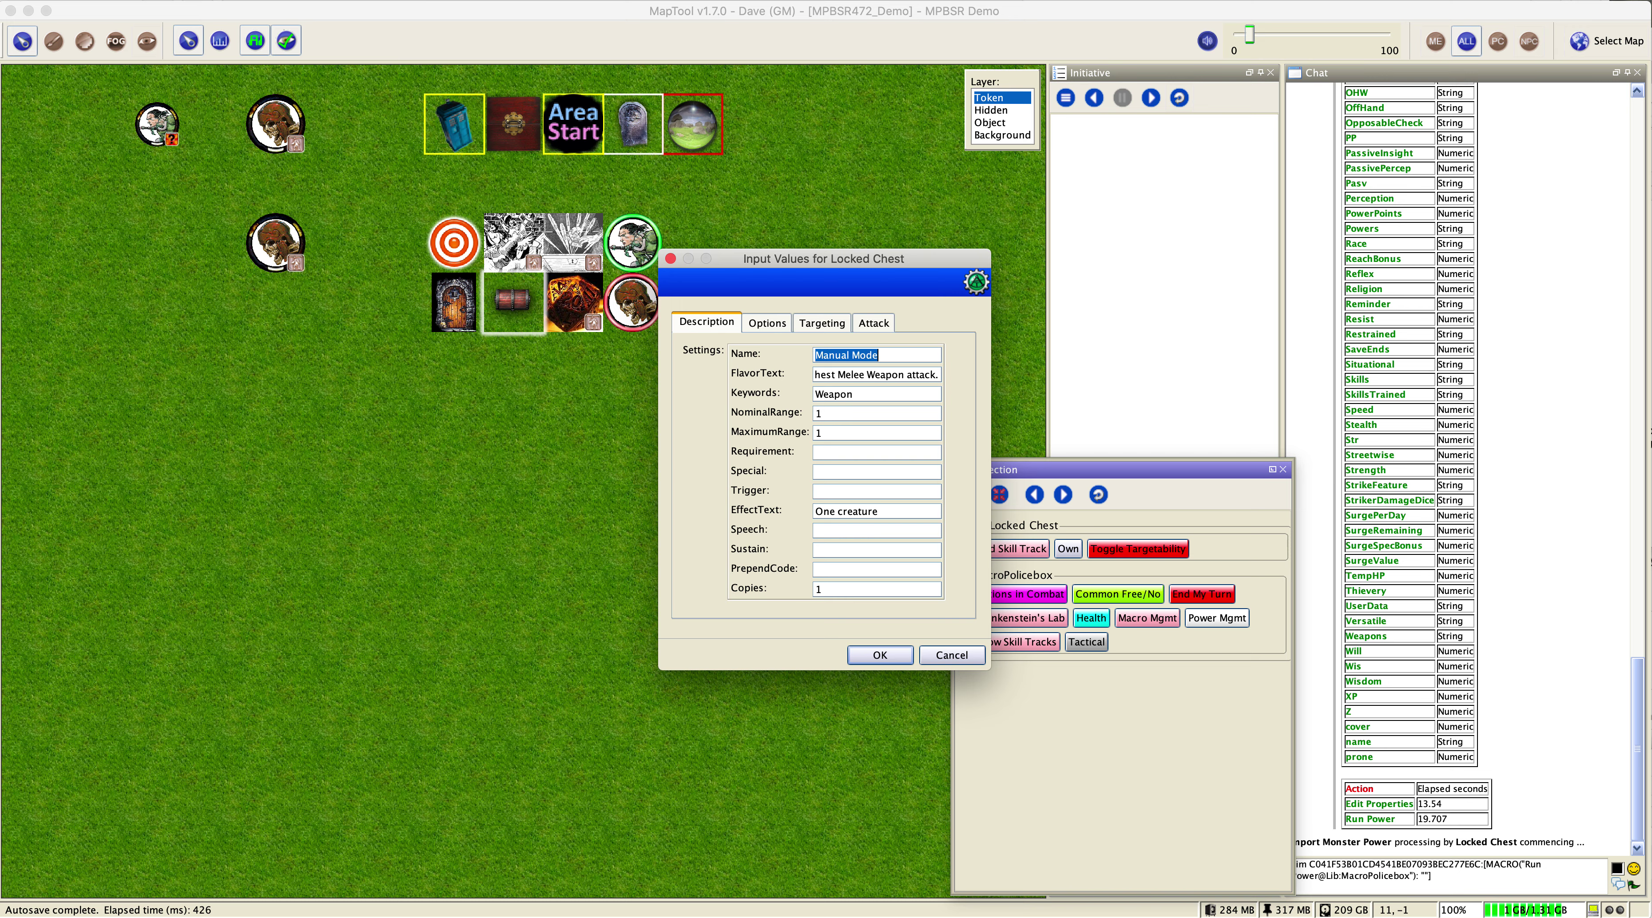
- Paste 'Poison Needle' as the power name and the trap's first description sentence as flavor text
key("super+Tab")
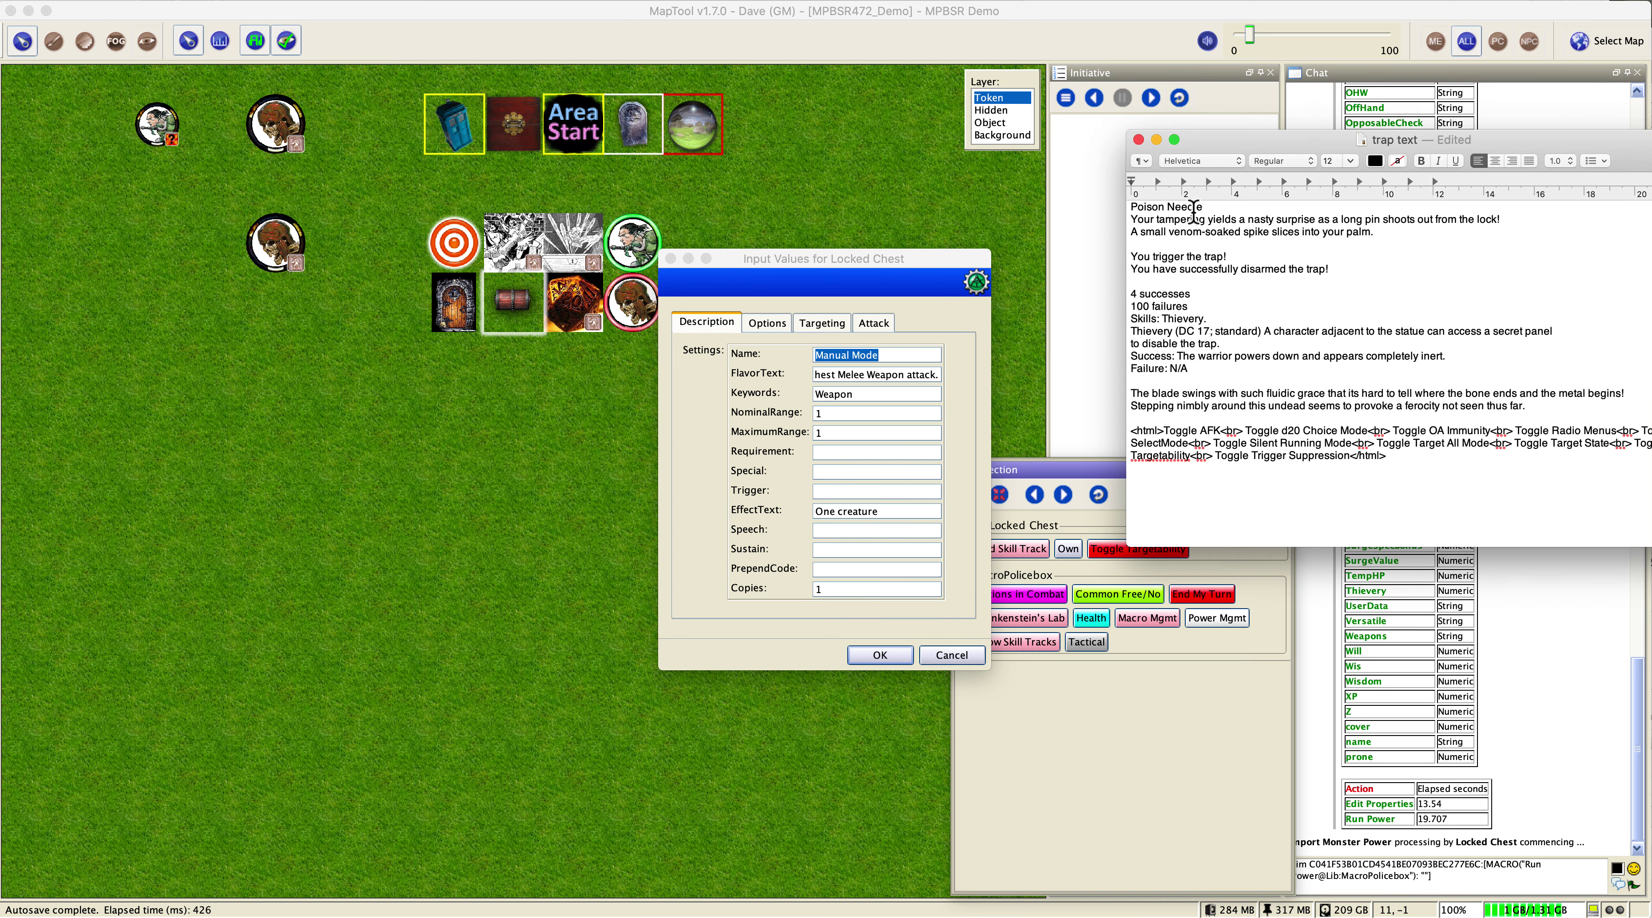
left_click_drag(1203, 207, 1129, 206)
key("super+c")
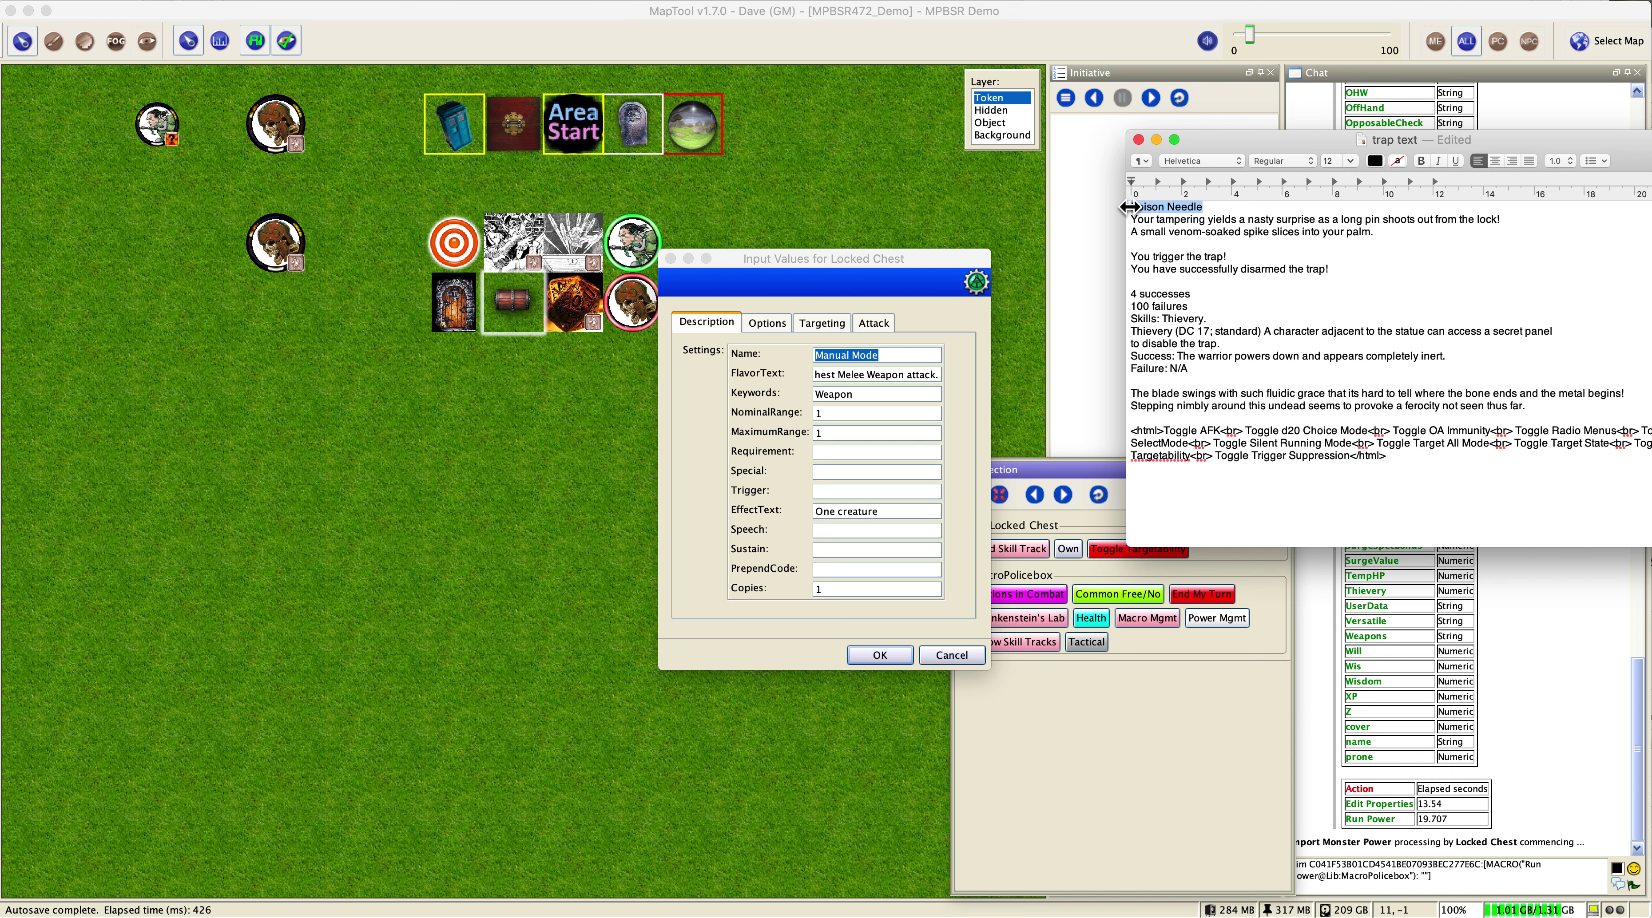
left_click(916, 283)
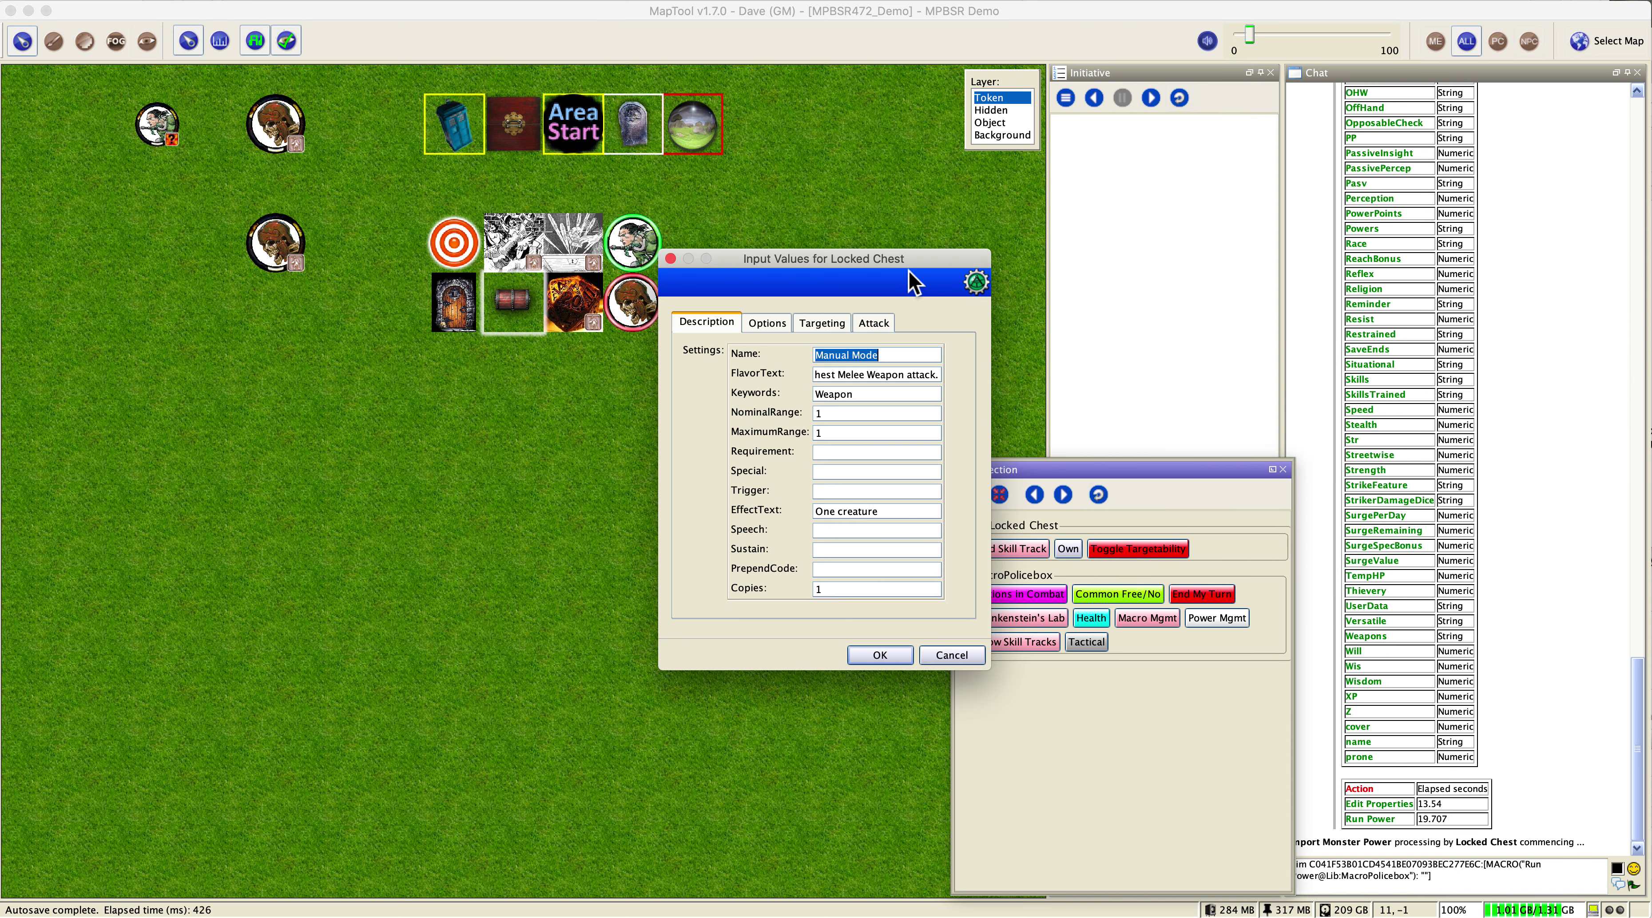
key("super+v")
key("super+Tab")
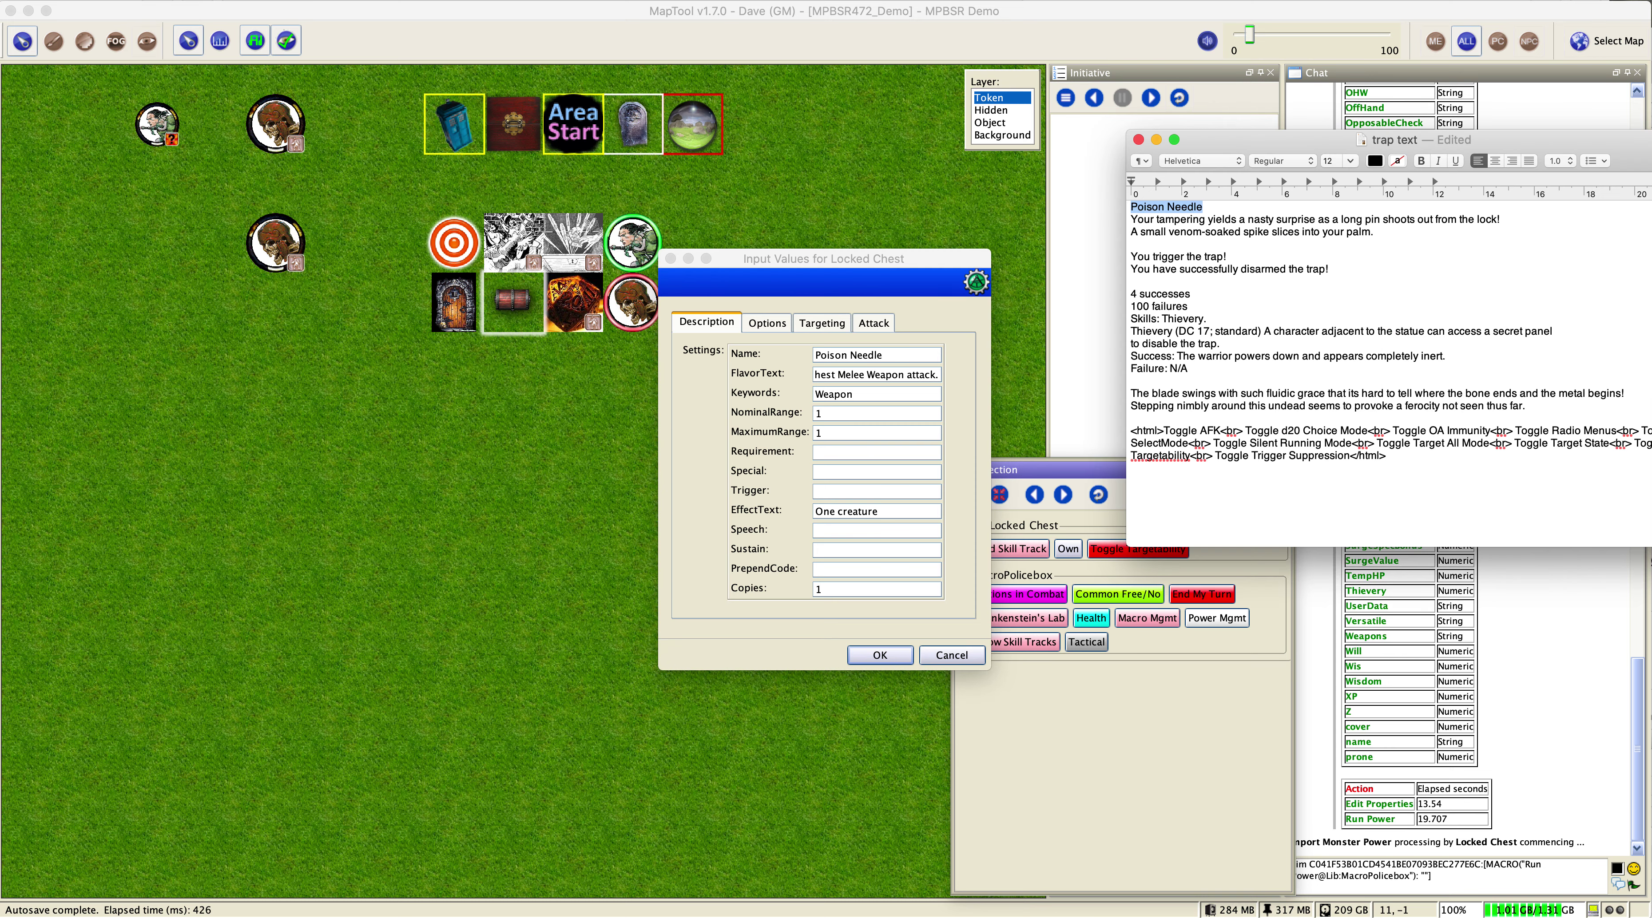
left_click_drag(1520, 222, 1125, 219)
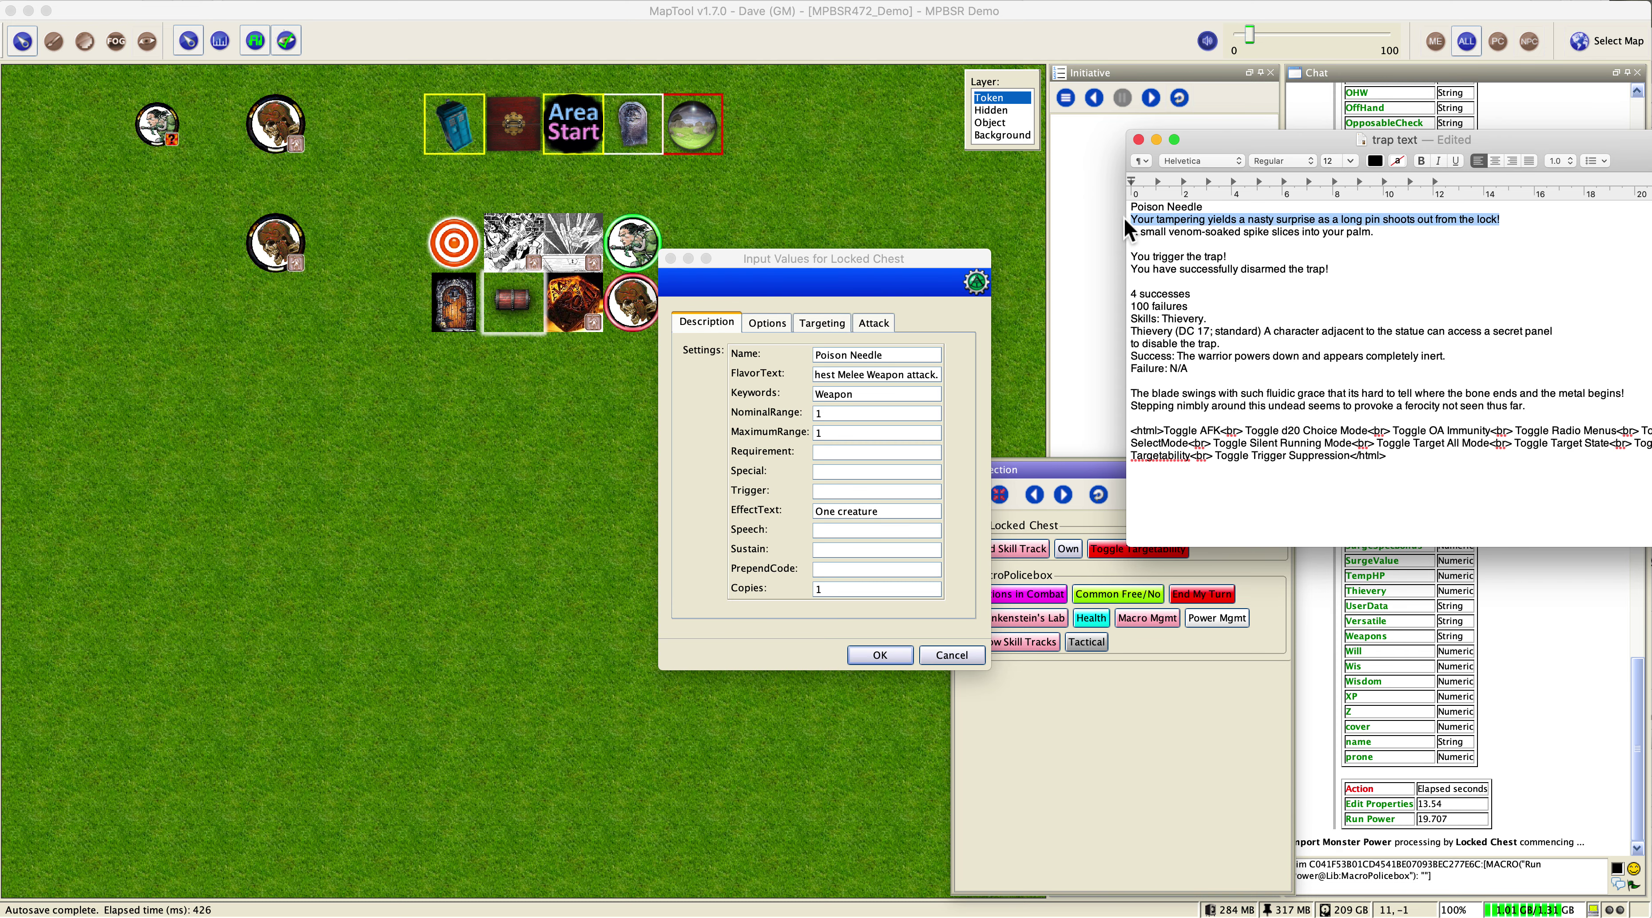
left_click(917, 378)
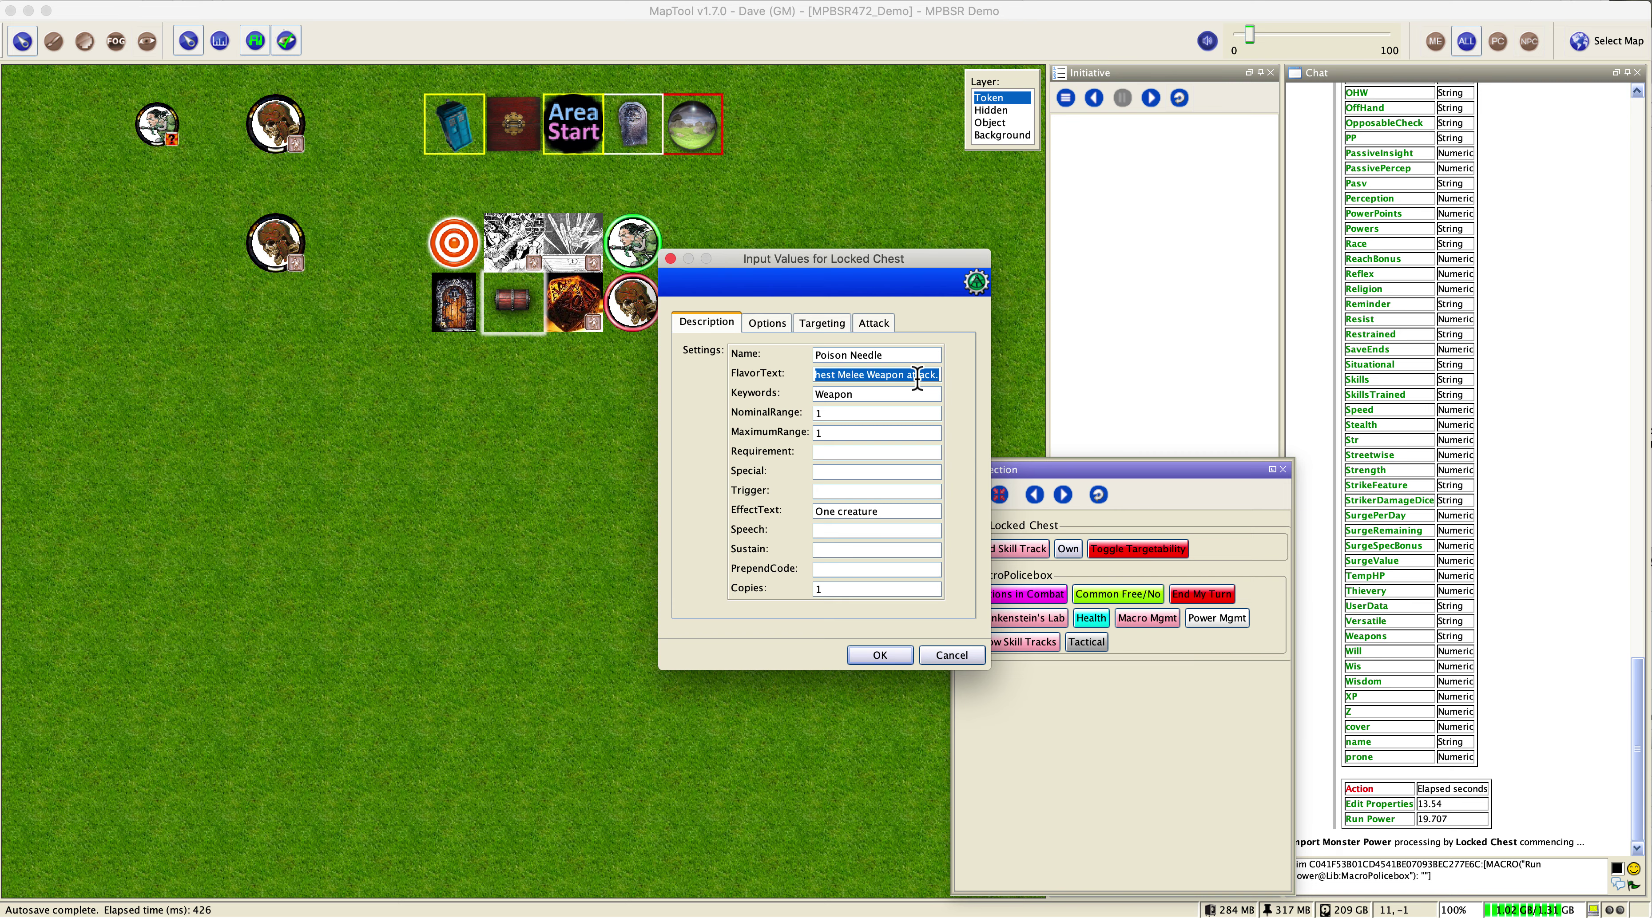
key("super+v")
- Set the effect text to 'One creature, You trigger the trap!'
key("super+Tab")
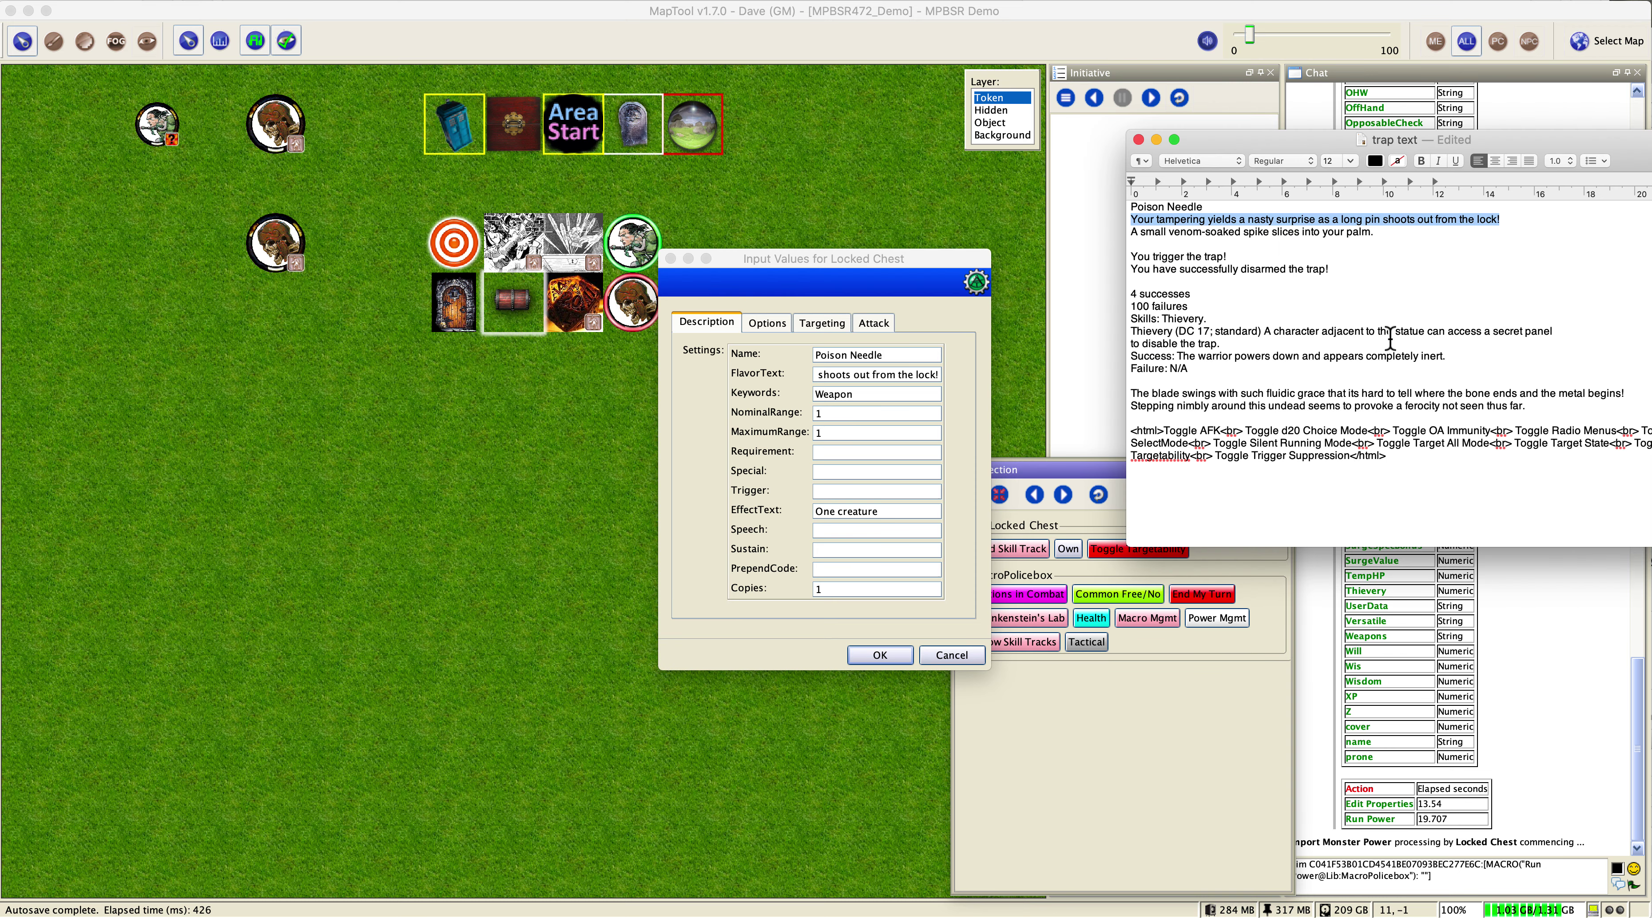
left_click(1242, 259)
left_click_drag(1242, 258, 1132, 264)
key("super+c")
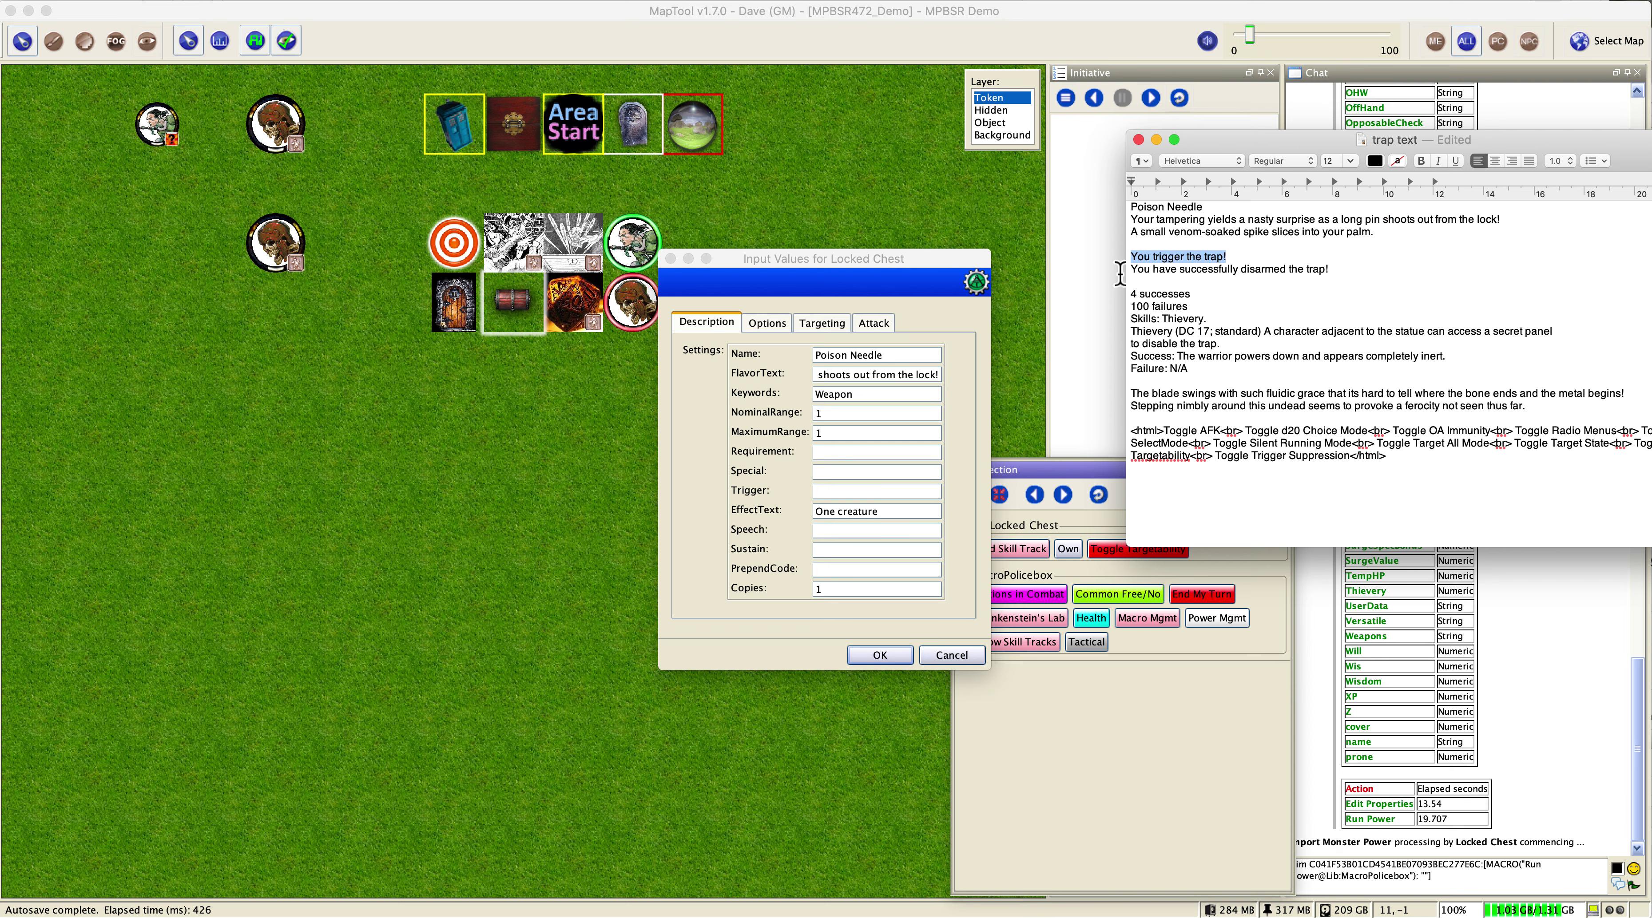
triple_click(913, 512)
left_click(908, 518)
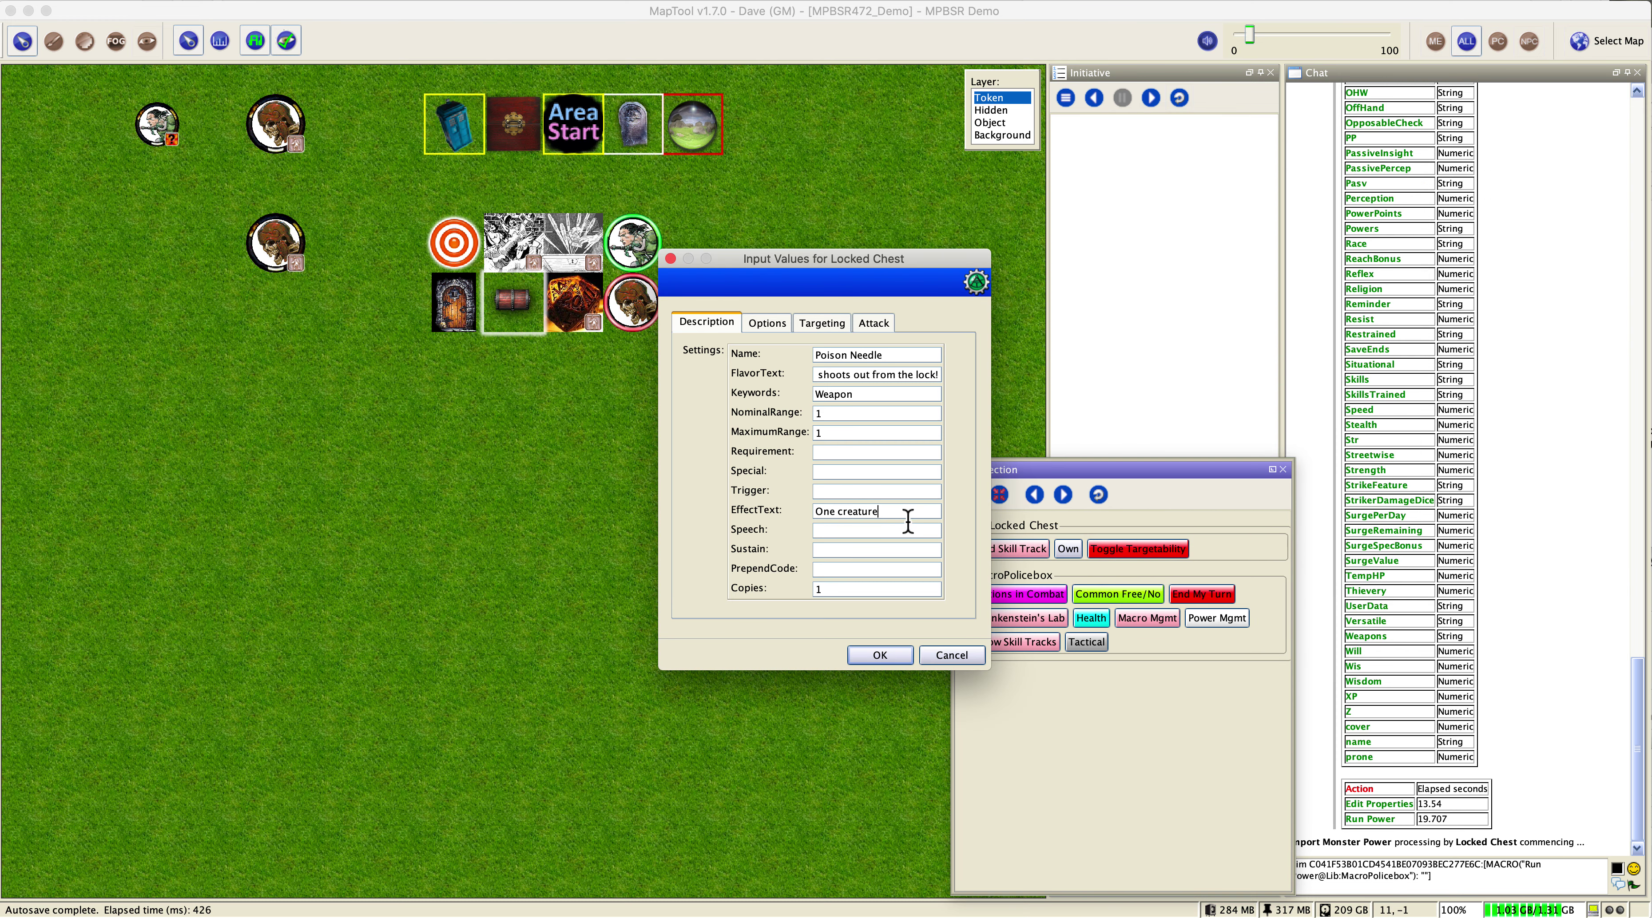
type(",")
key("super+v")
left_click(769, 323)
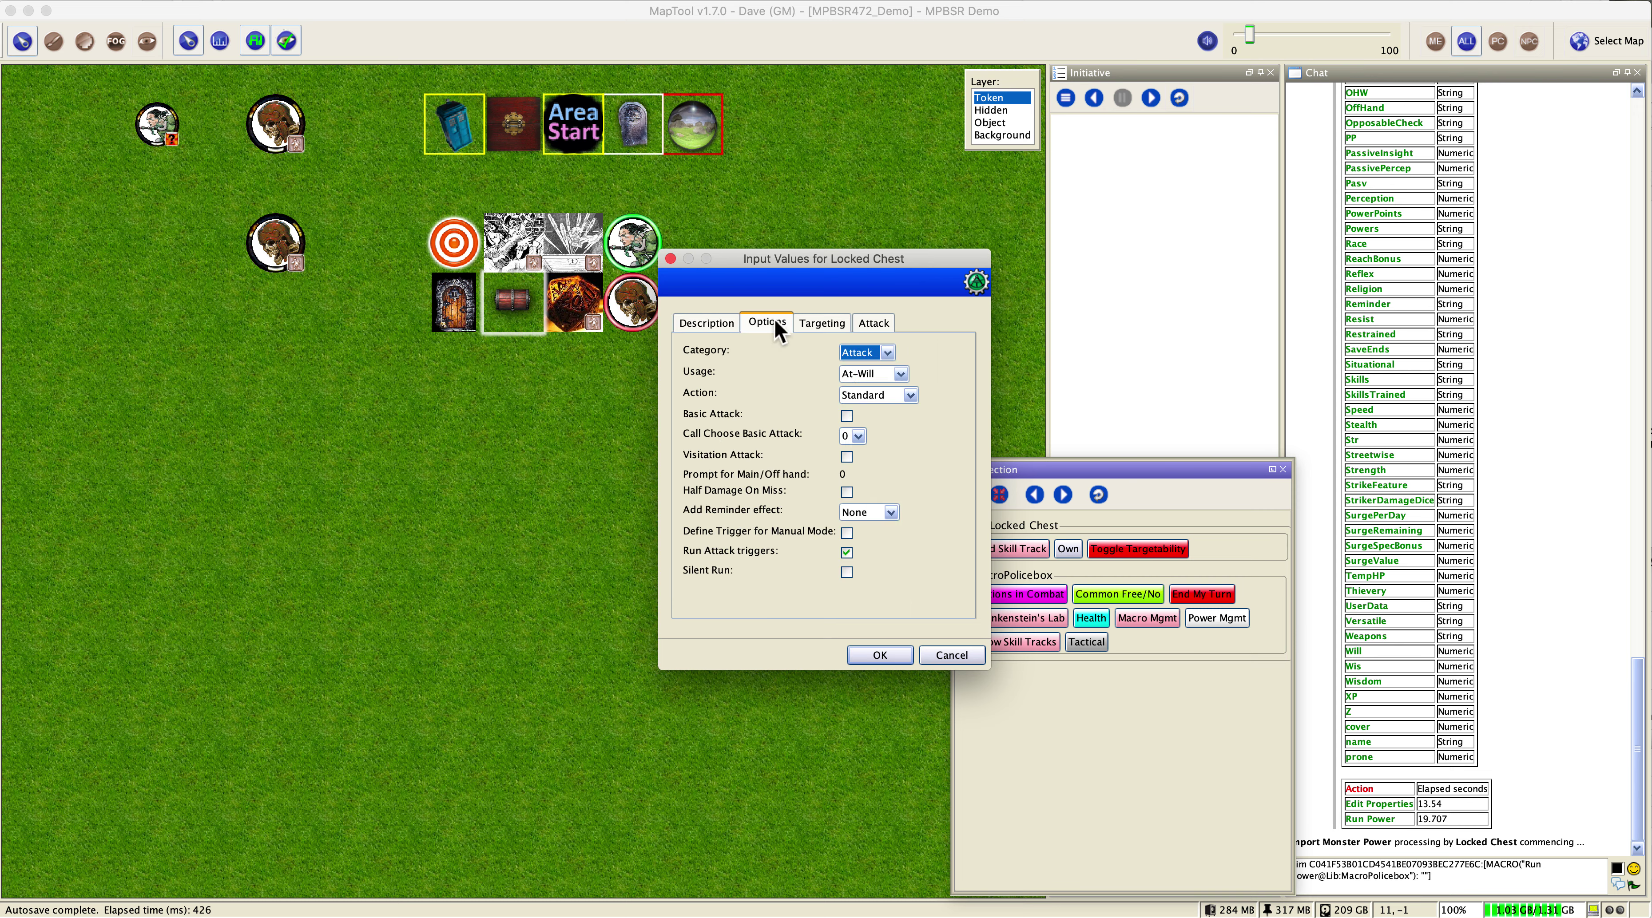
- Set the Poison Needle power's action type to No action
left_click(908, 396)
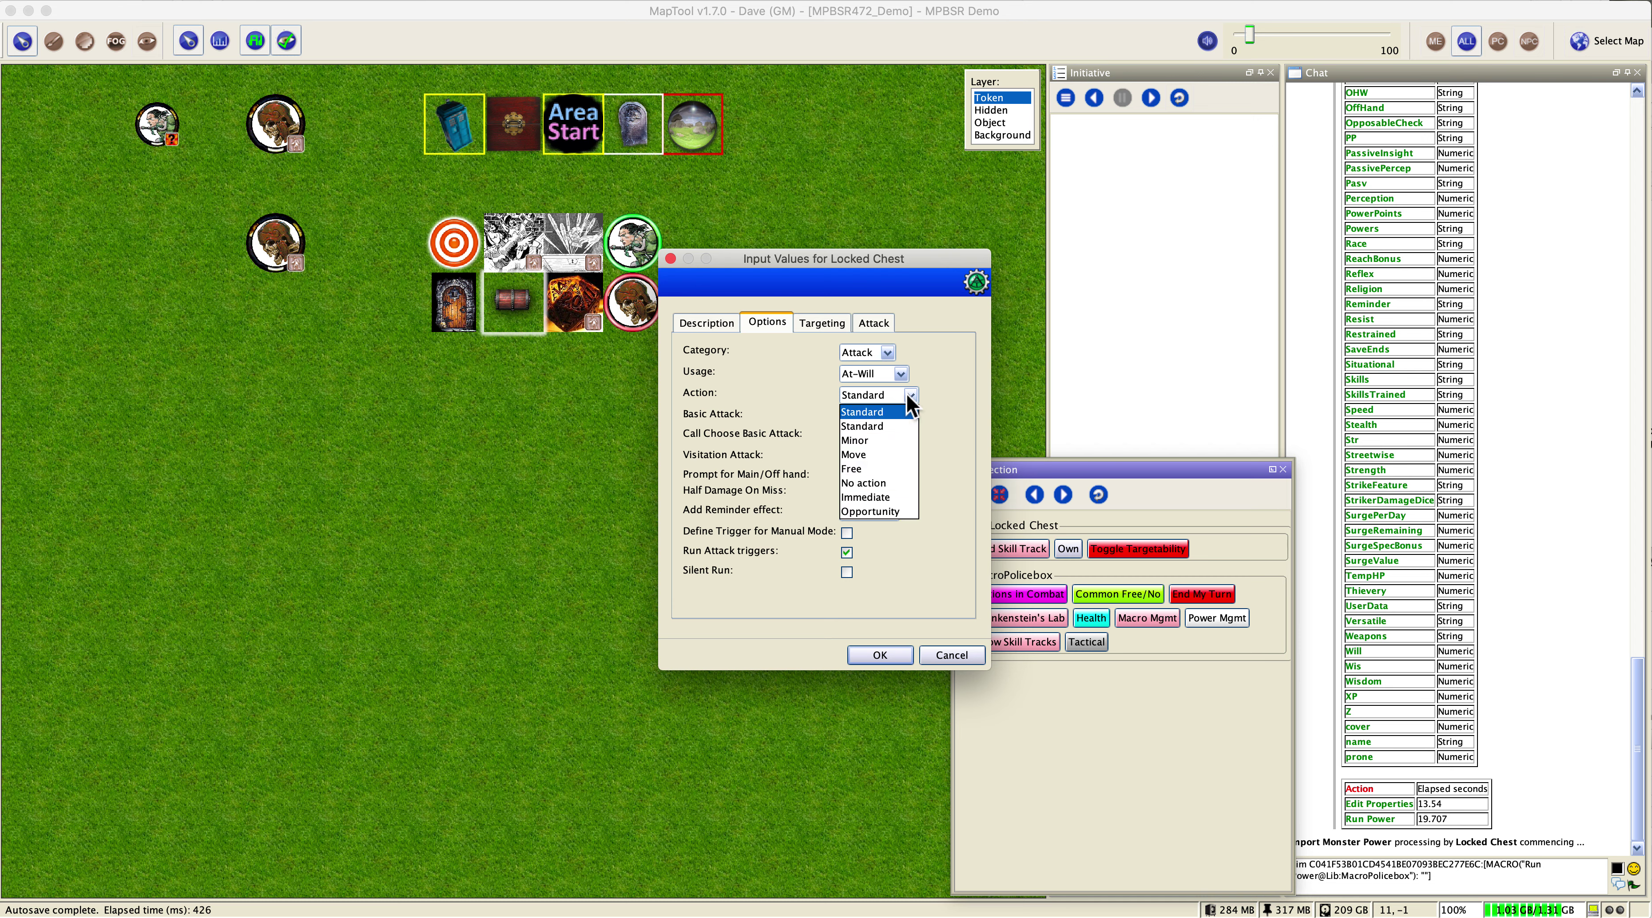
left_click(890, 482)
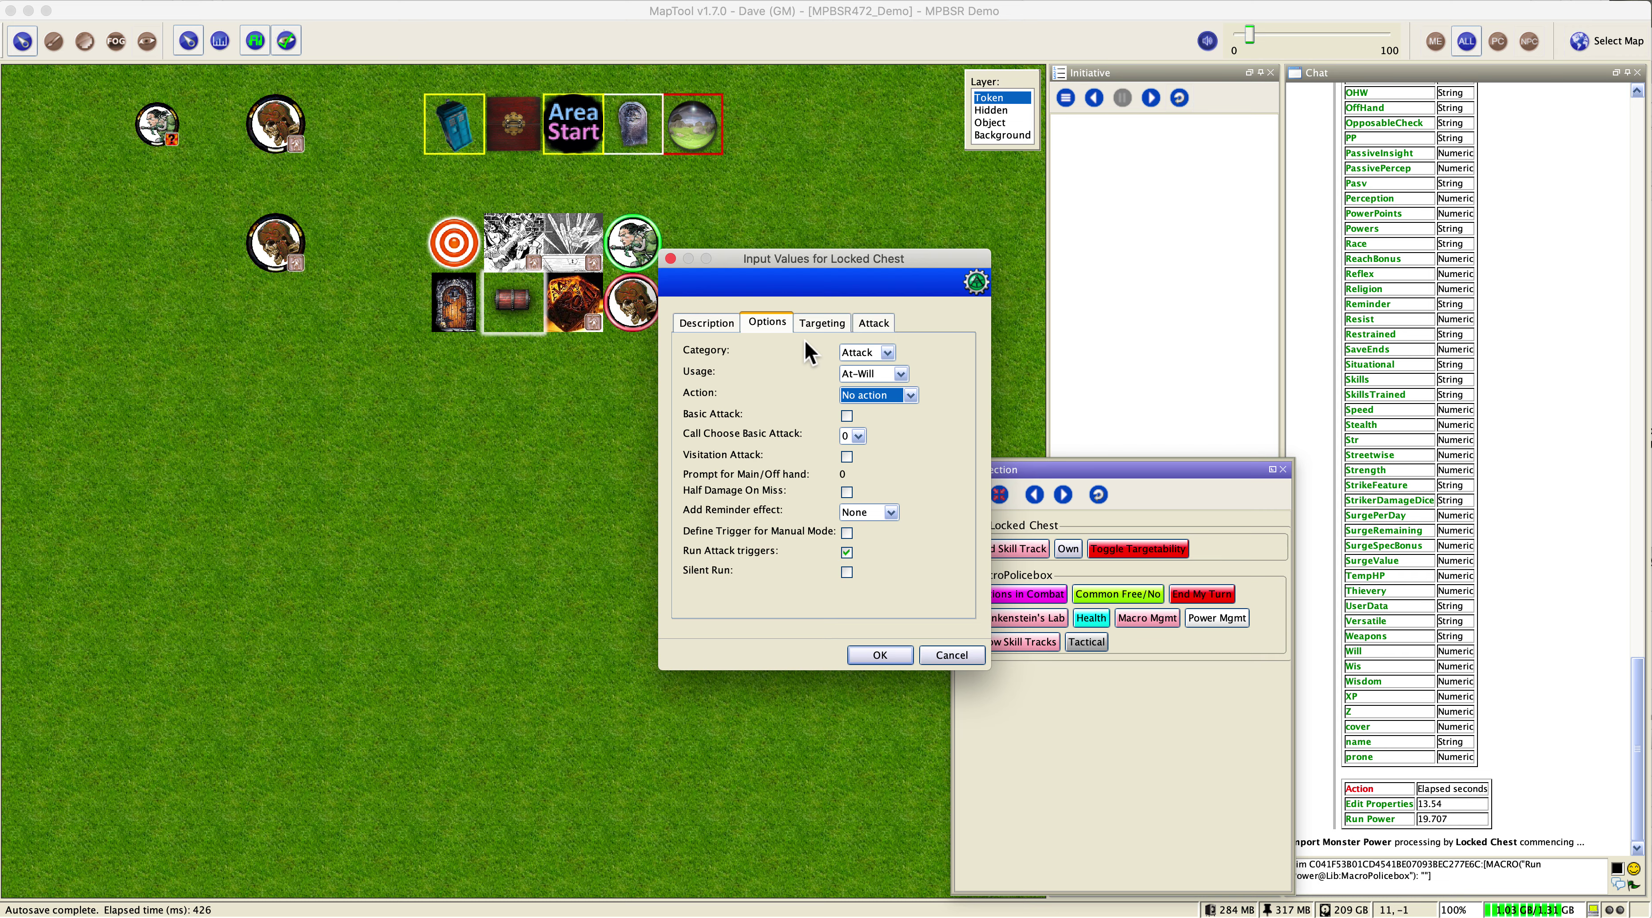
left_click(826, 324)
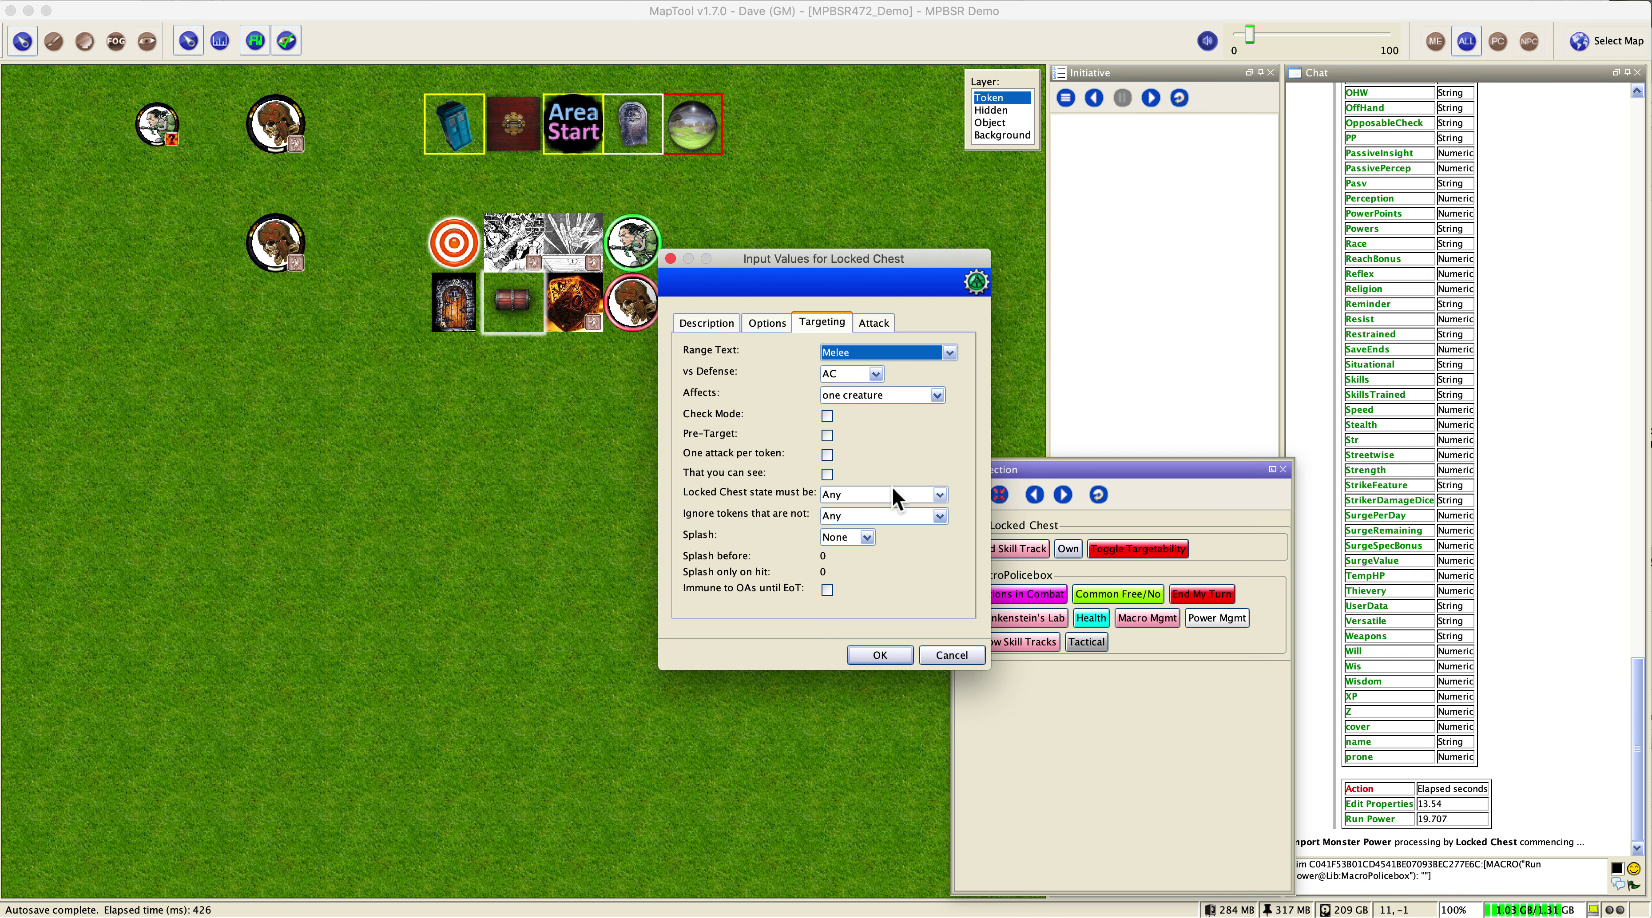
- Give the power attack bonus 9, 1d8 Poison damage and the venom-soaked spike hit text, then save
left_click(875, 324)
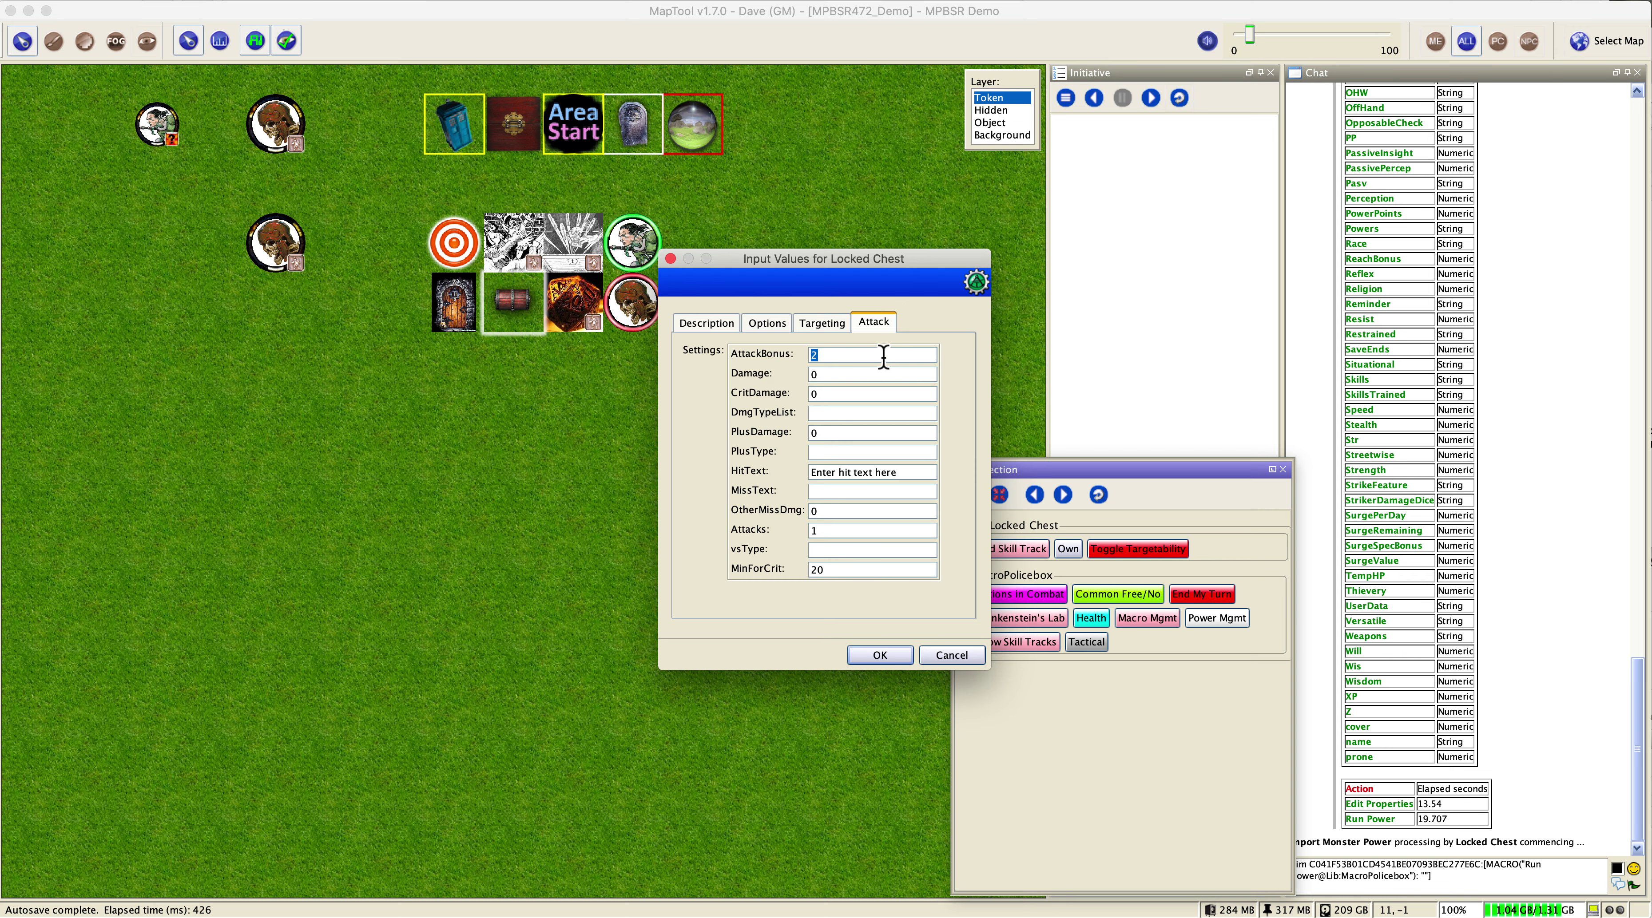
type("9")
key("Tab")
type("1")
type("d8")
type("Poison")
triple_click(885, 474)
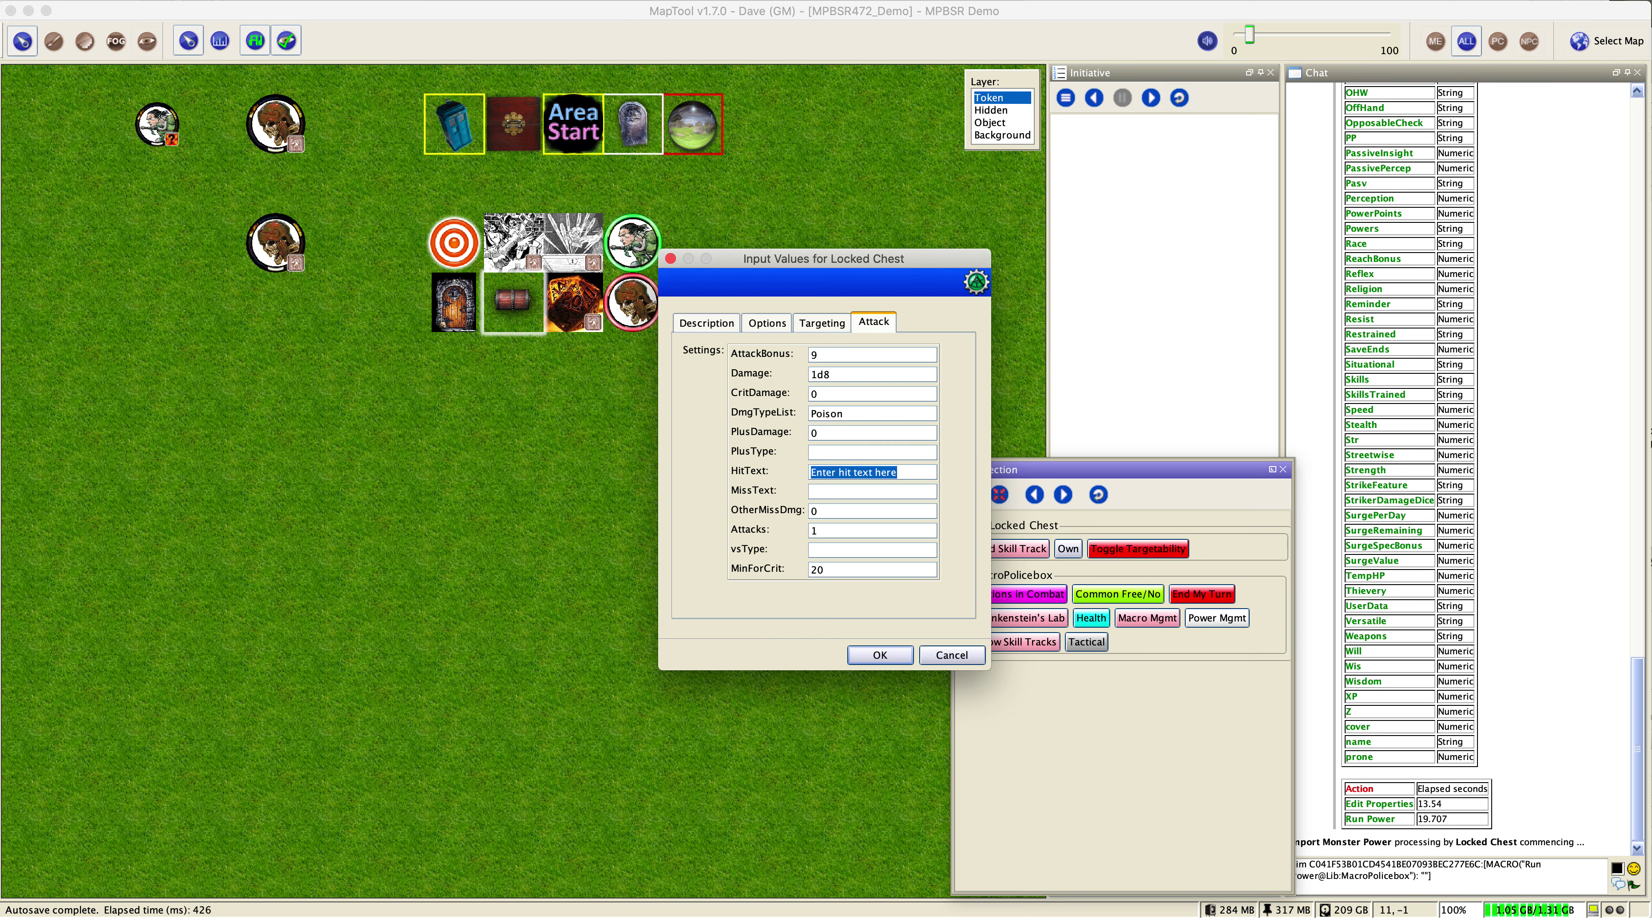
key("super+Tab")
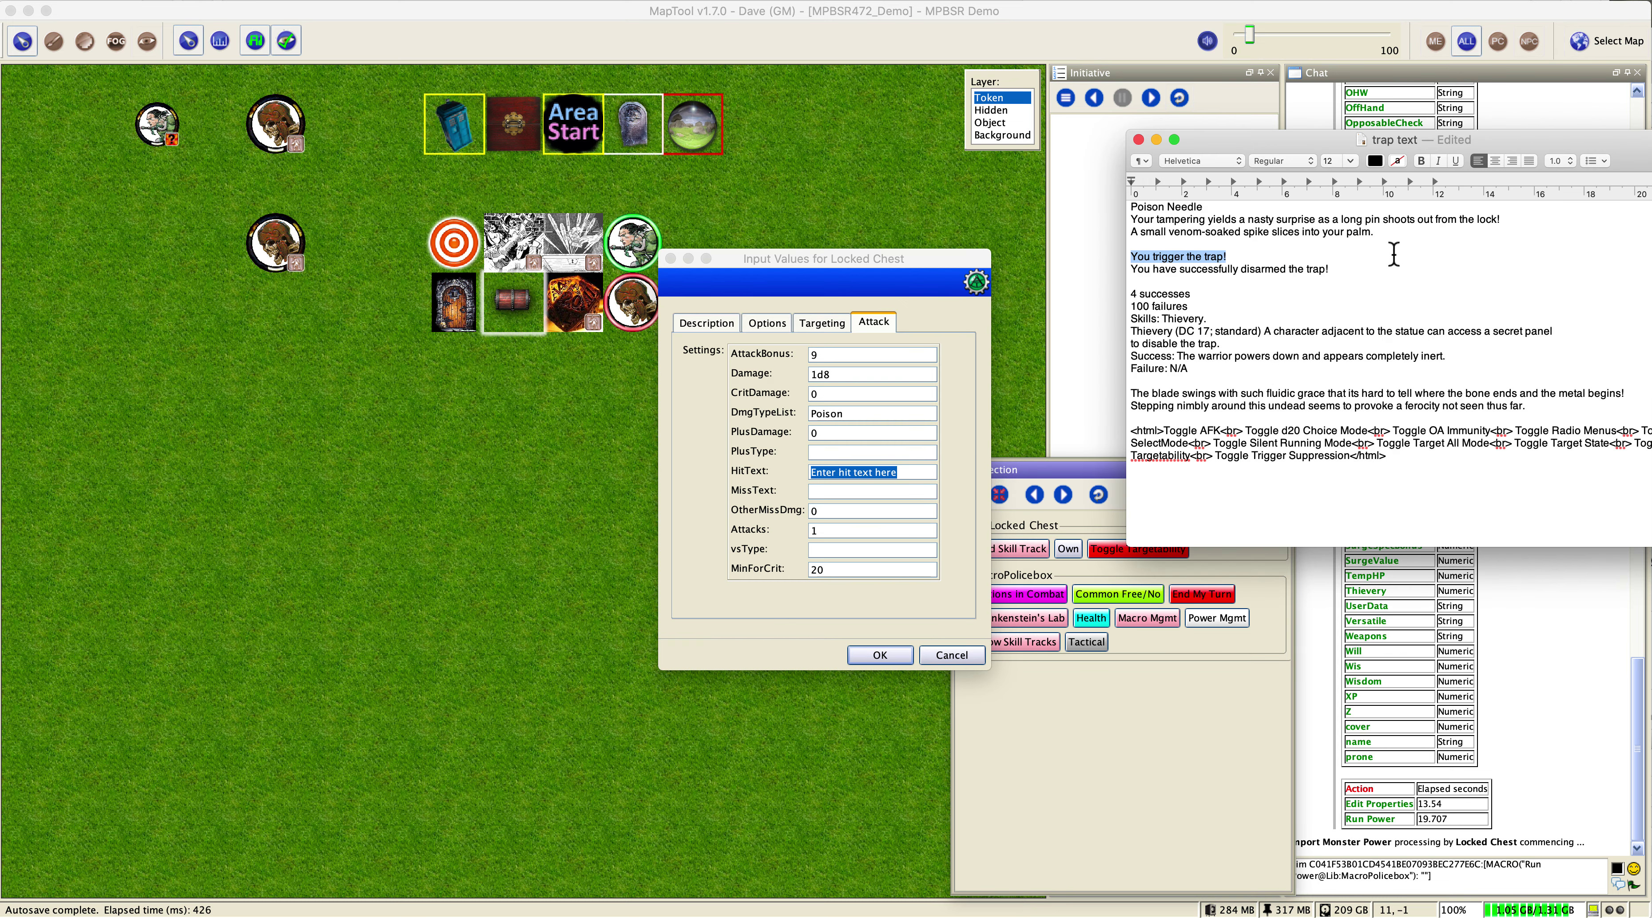
left_click_drag(1393, 237, 1126, 239)
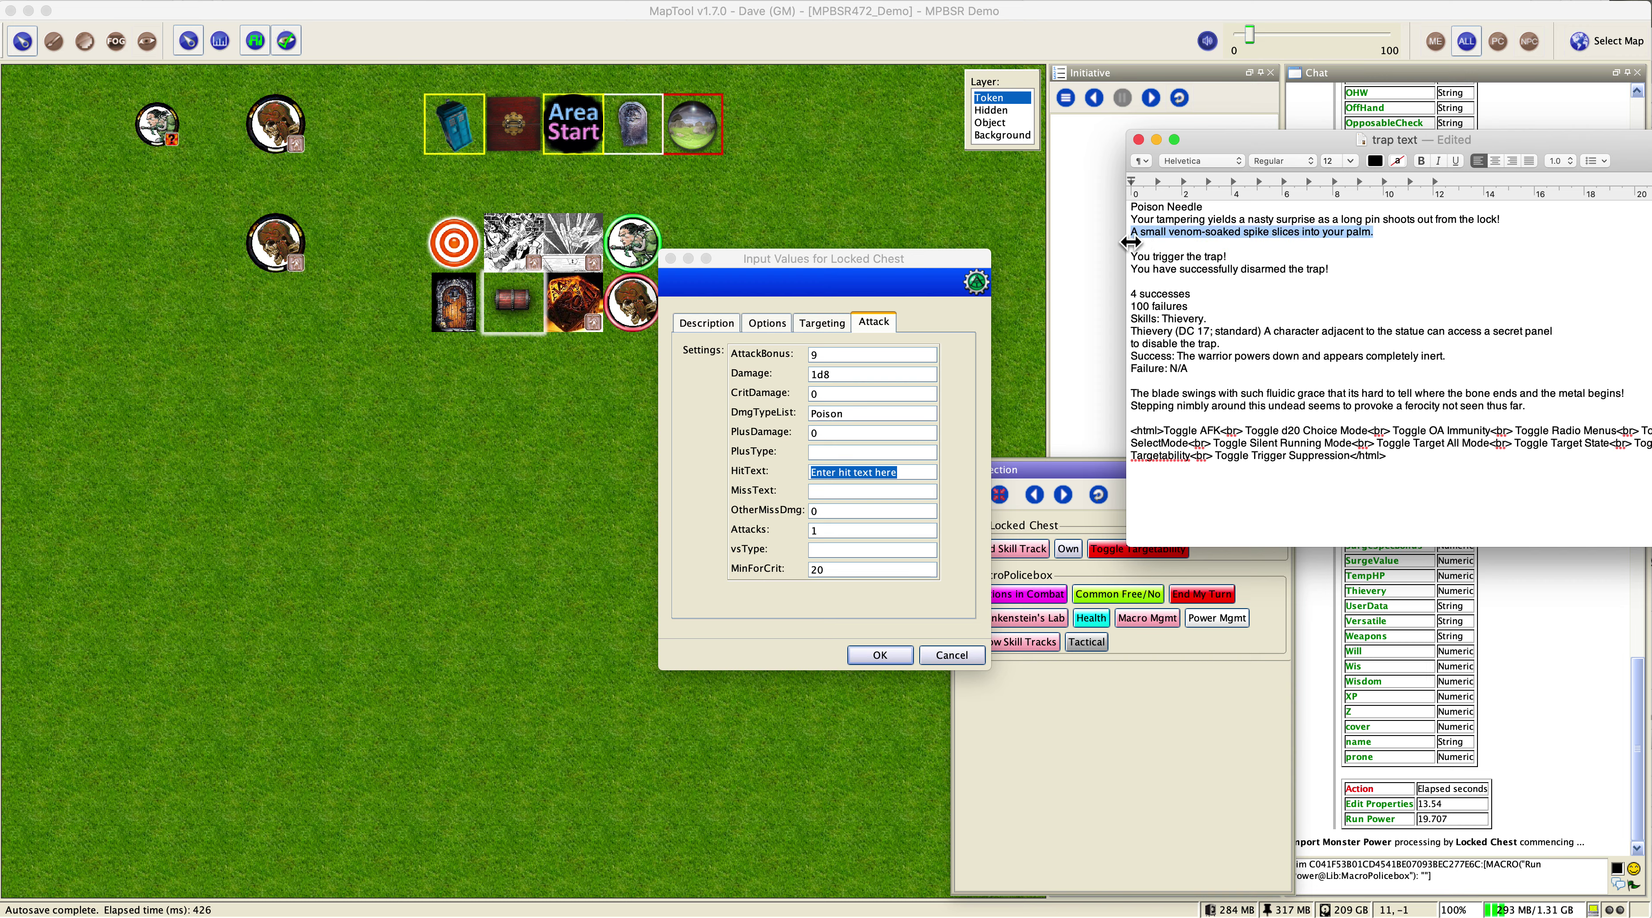
left_click(888, 273)
key("super+v")
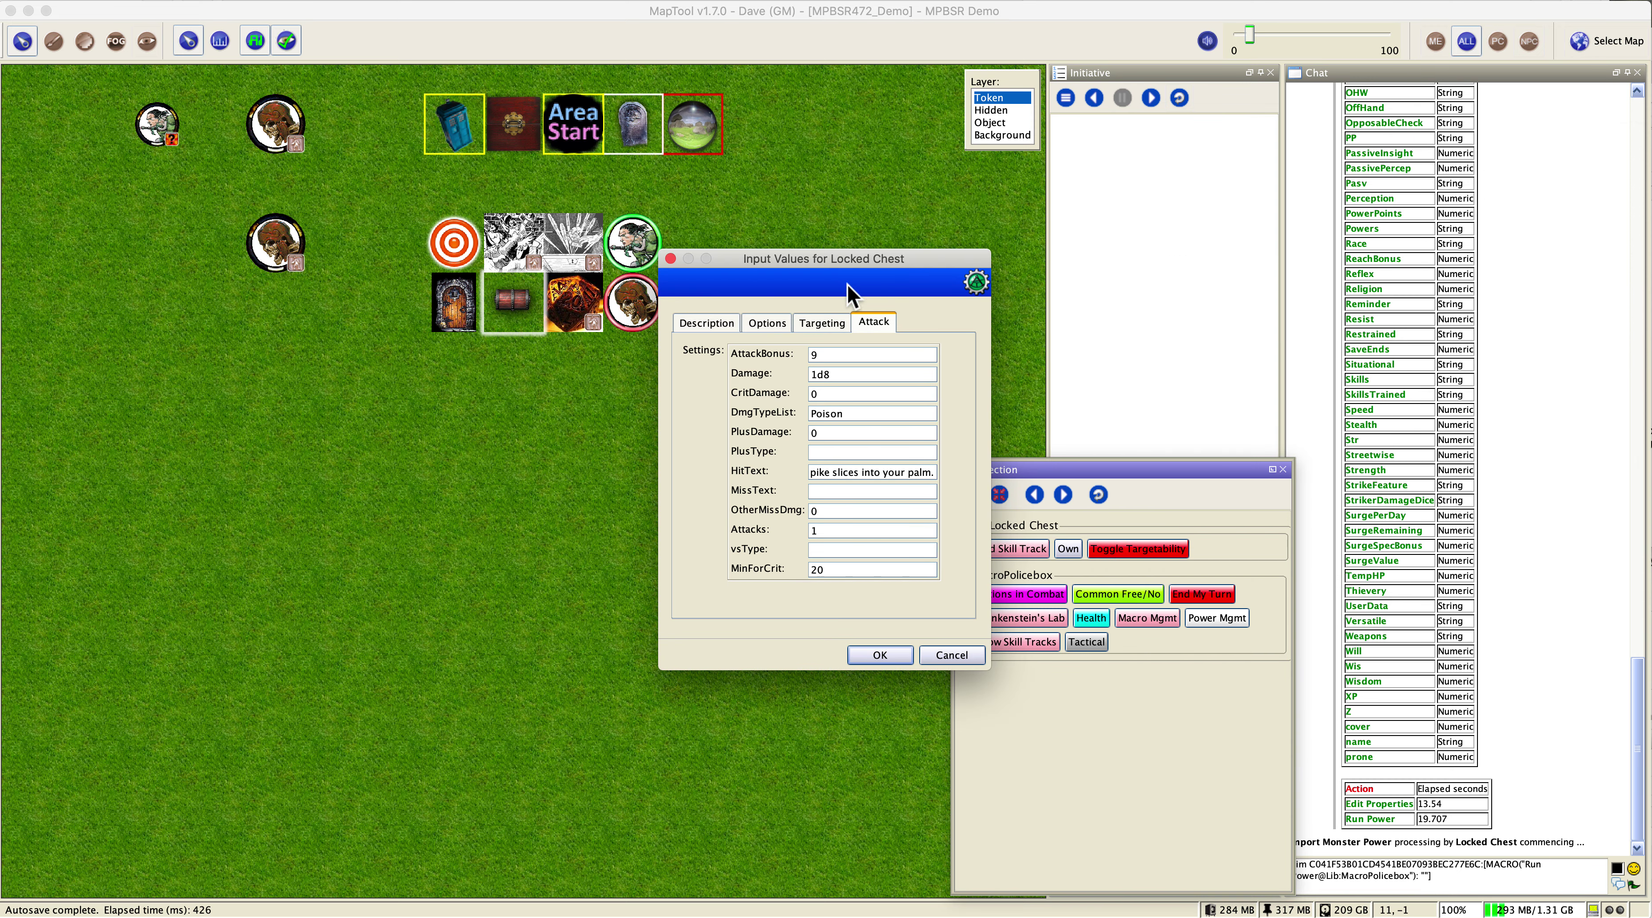
left_click(884, 656)
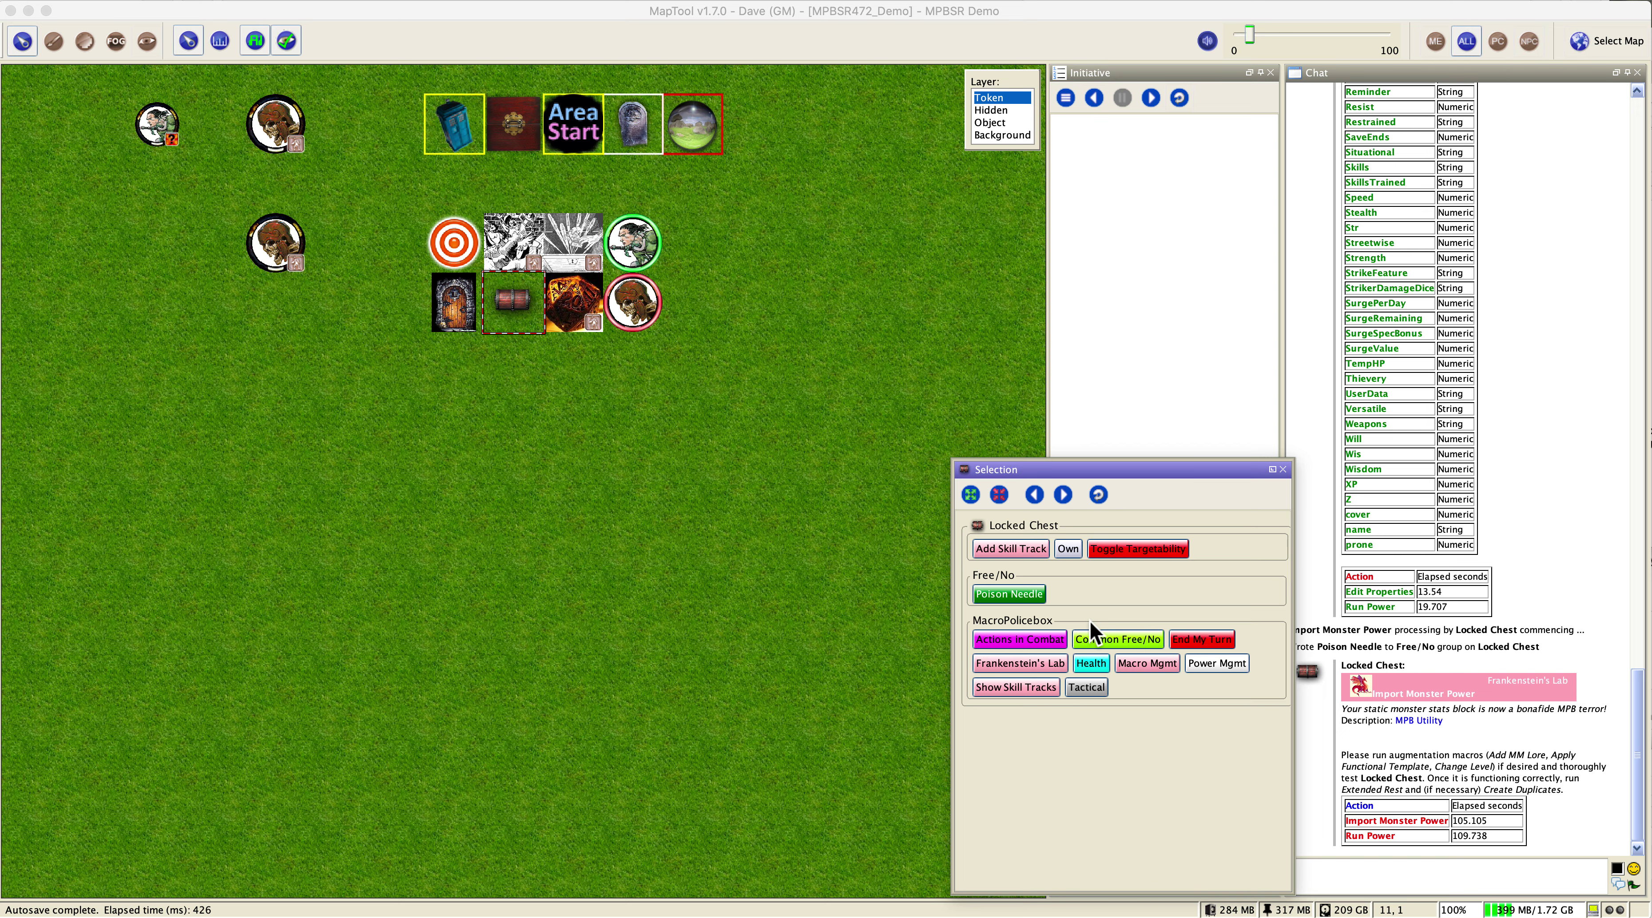
- Take ownership of the Locked Chest token from the Selection panel
left_click(1069, 548)
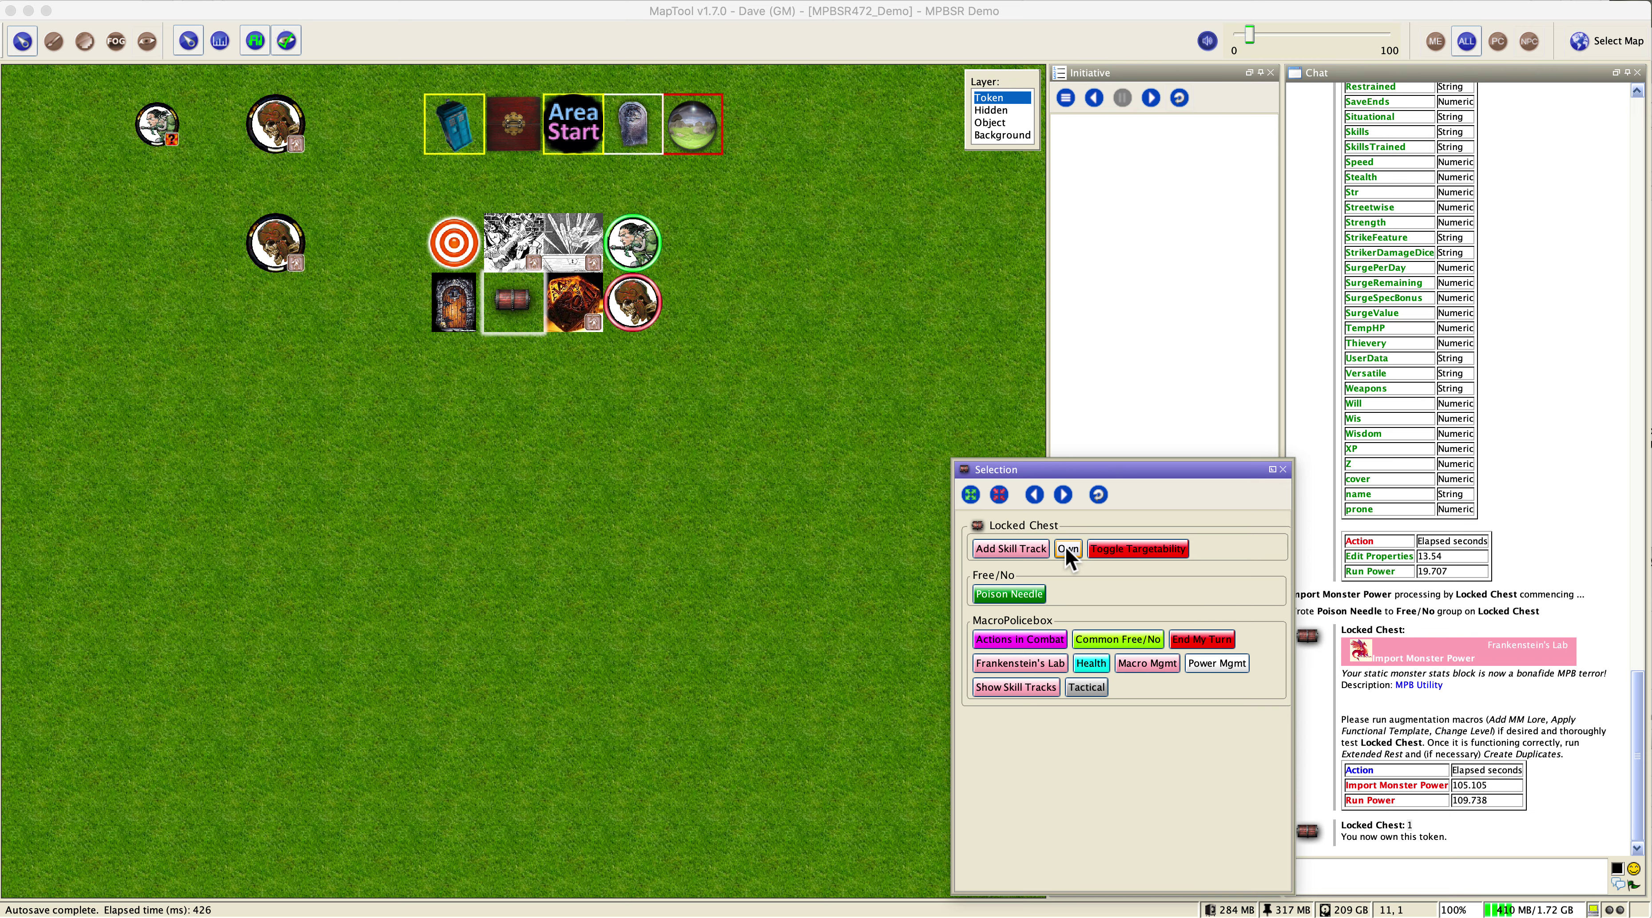
mouse_move(511, 310)
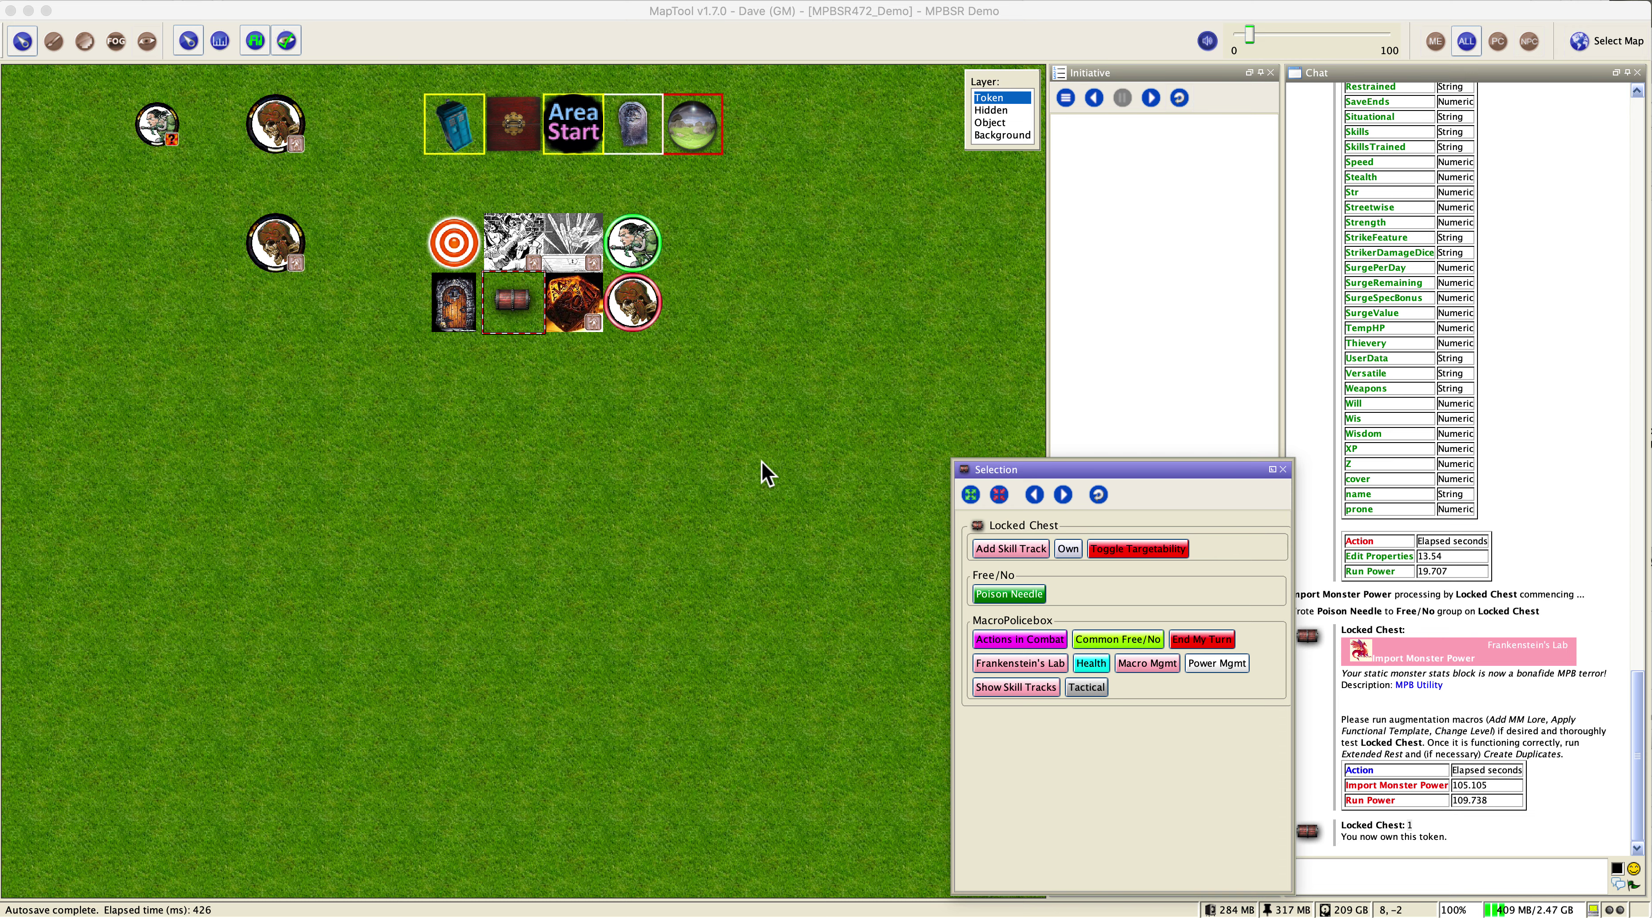
- Add a Thievery skill track to the Locked Chest with Last Only Mode enabled
left_click(1015, 549)
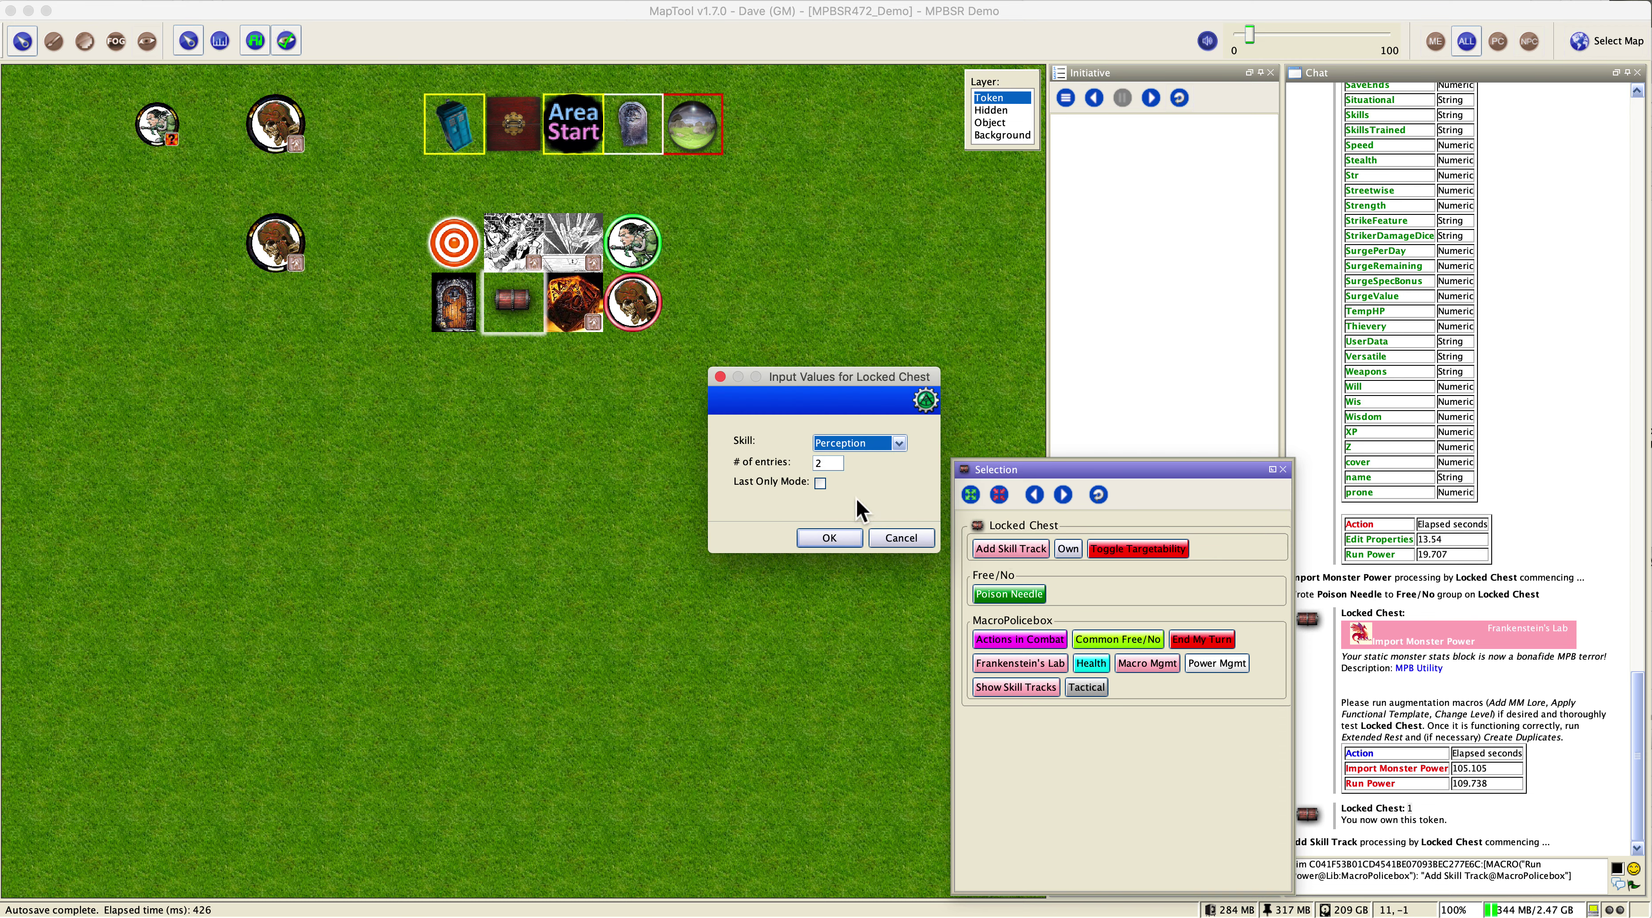
left_click(820, 482)
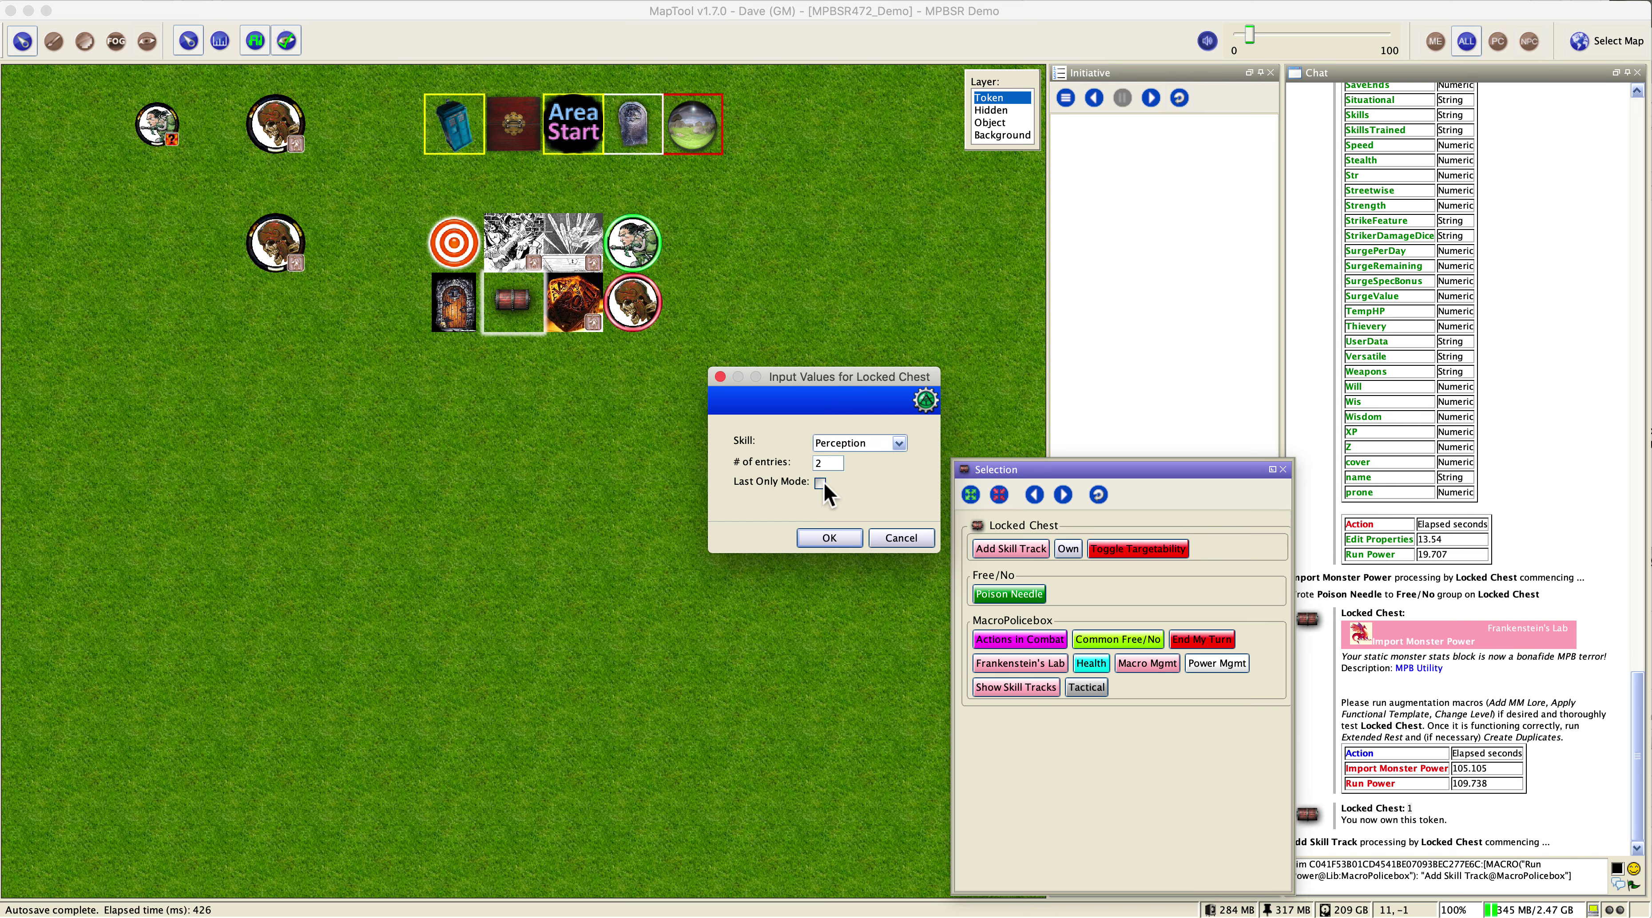
left_click(881, 449)
left_click(864, 686)
left_click(827, 538)
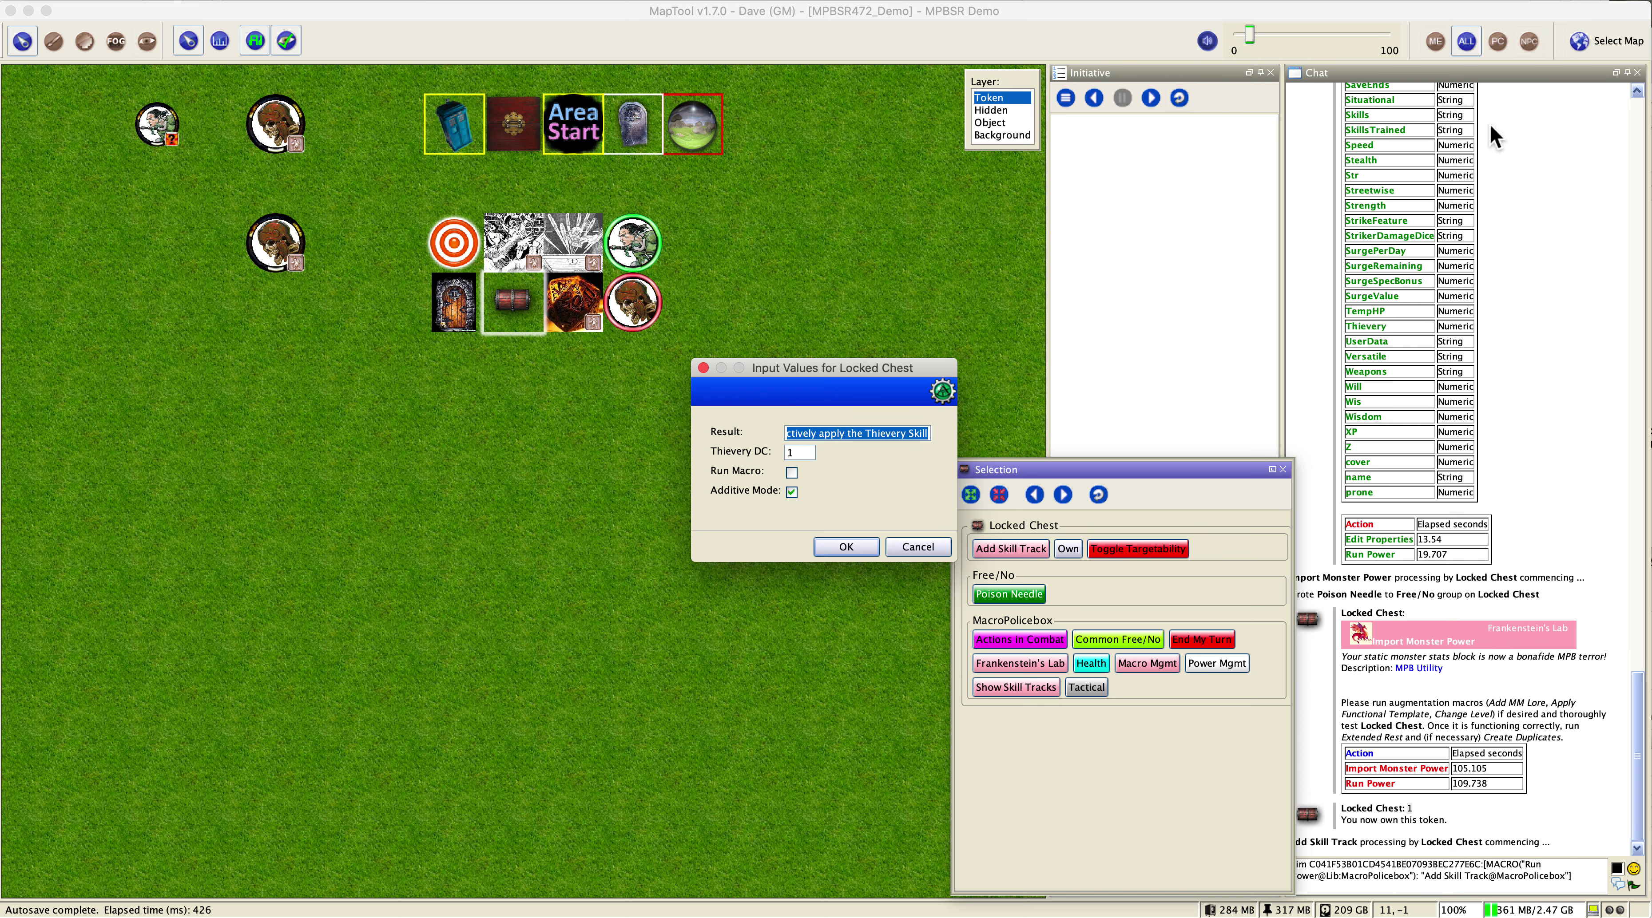
- Paste the venom-soaked spike line from the trap notes as the first entry's result
key("super+Tab")
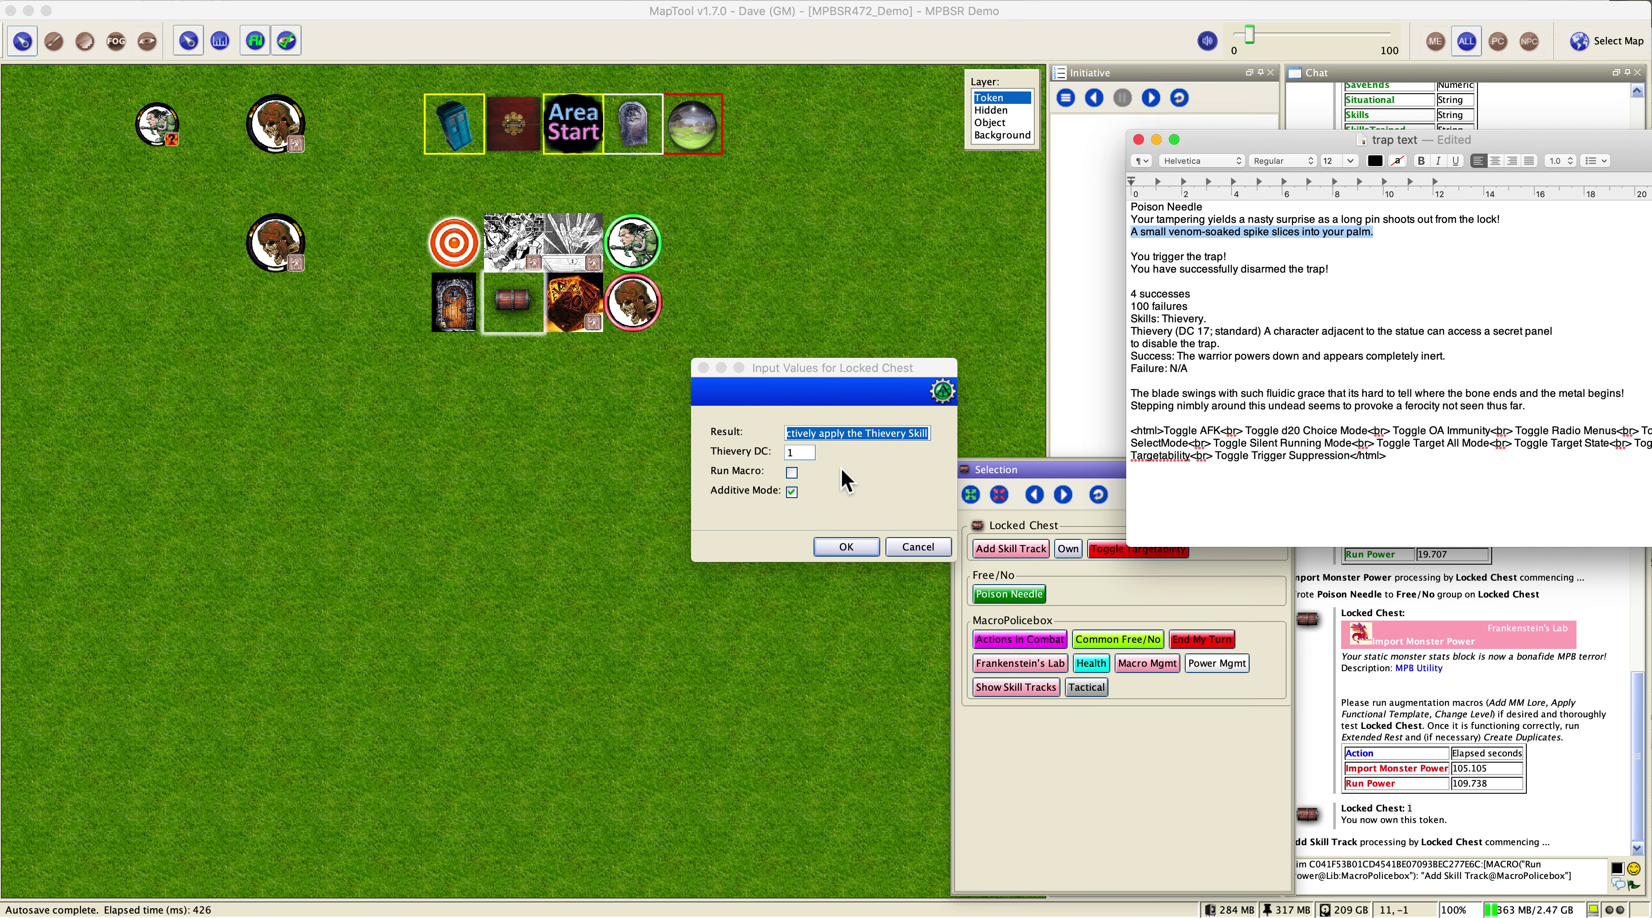
left_click(841, 400)
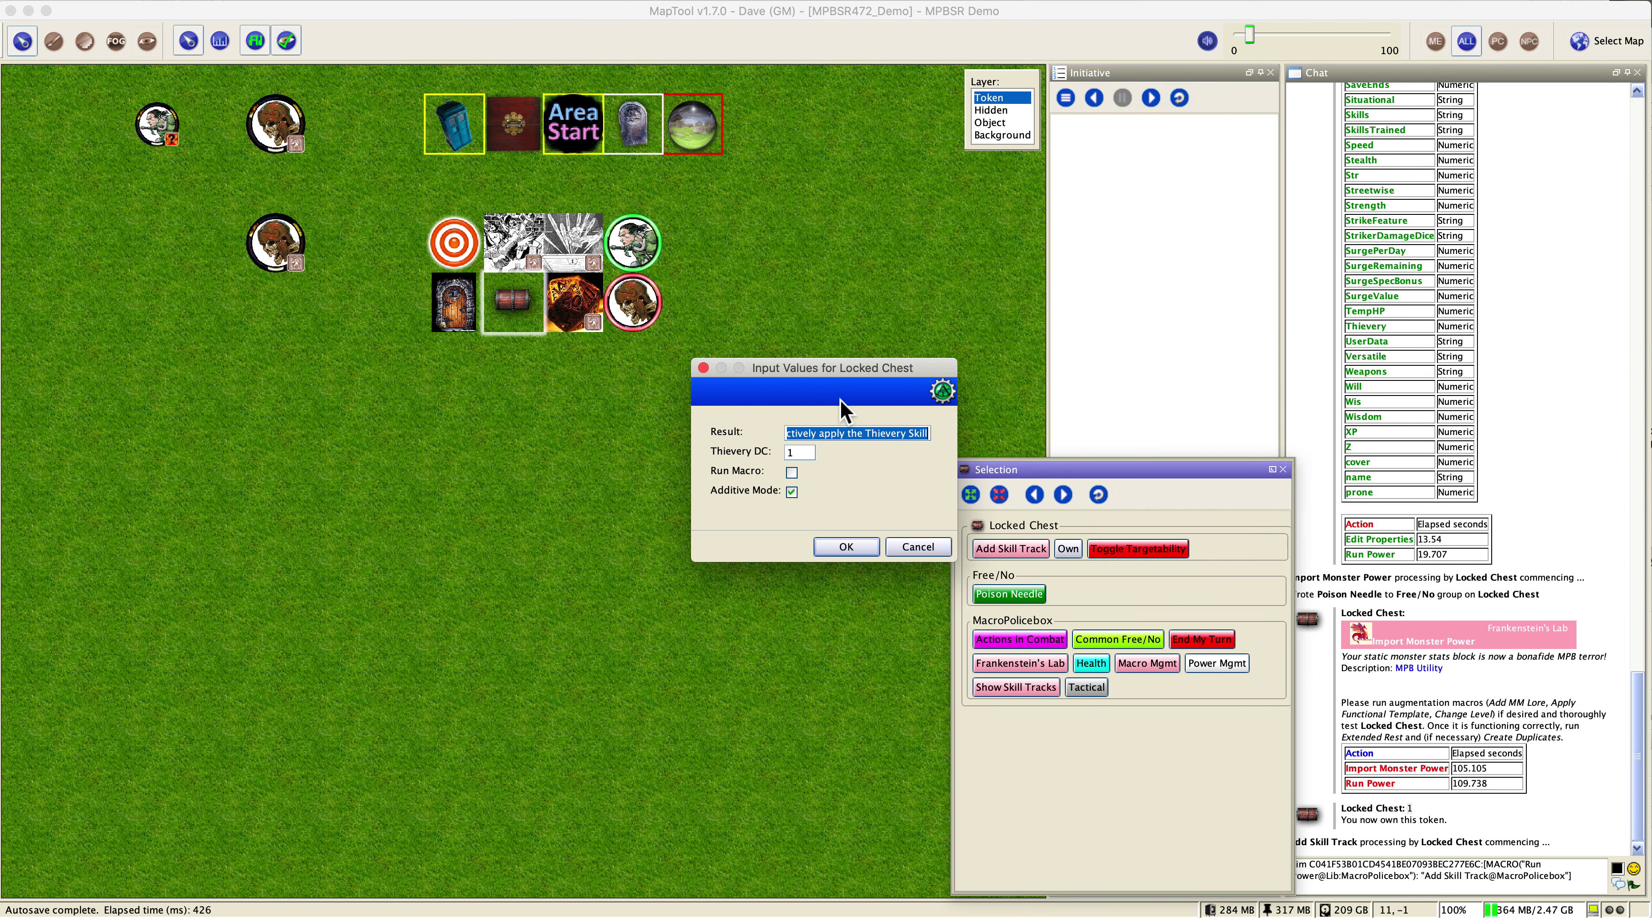
key("super+v")
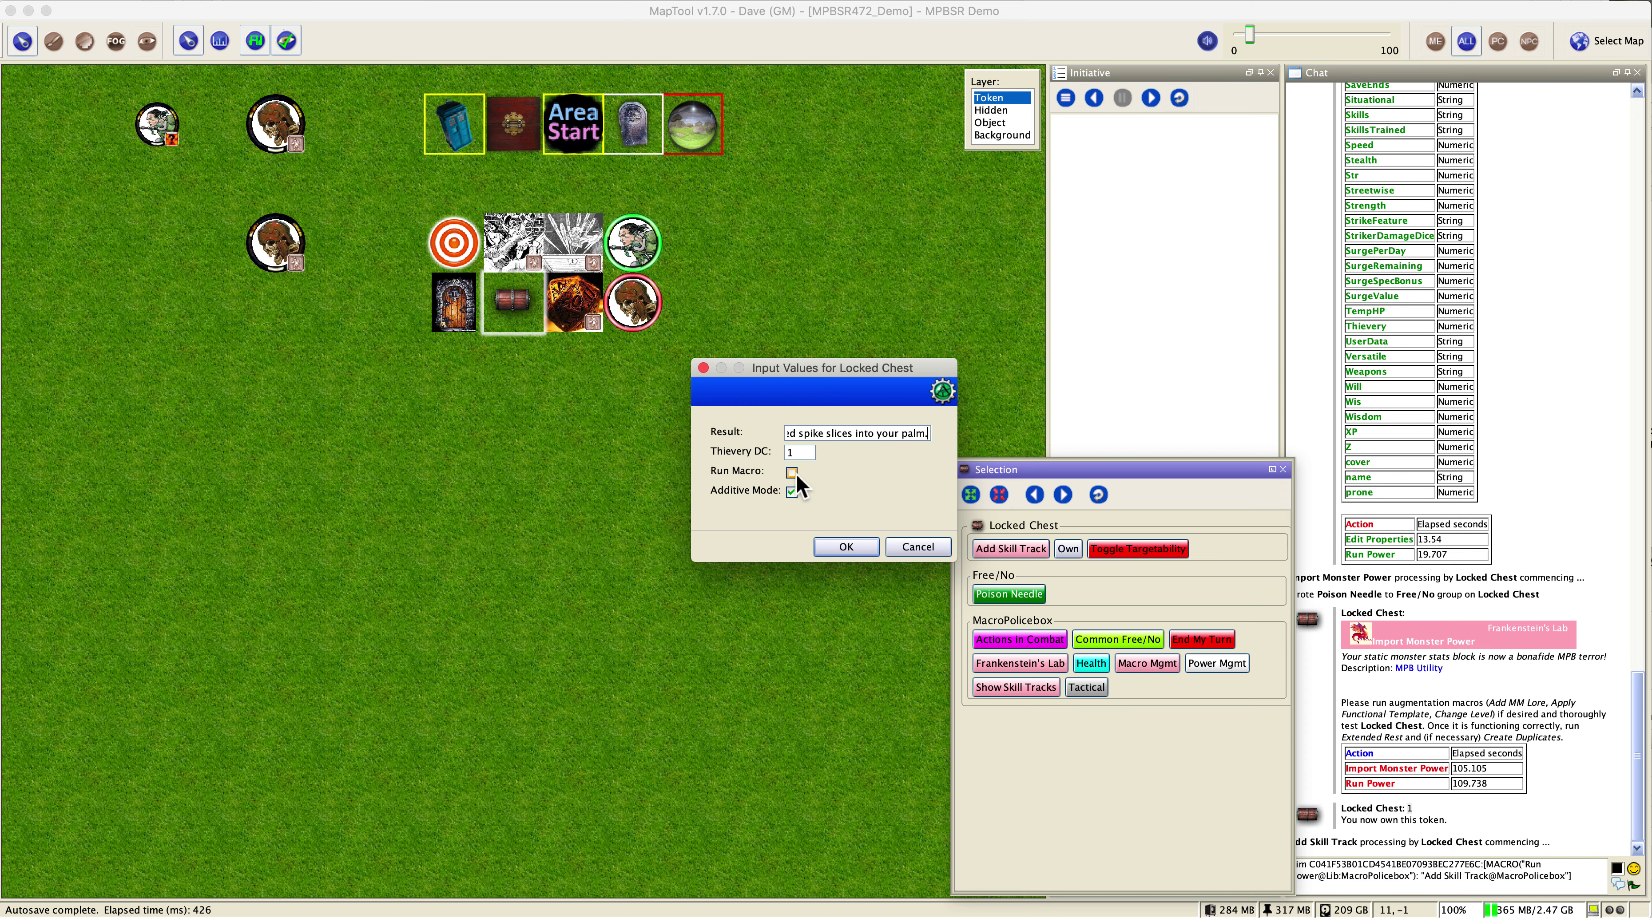
left_click(857, 547)
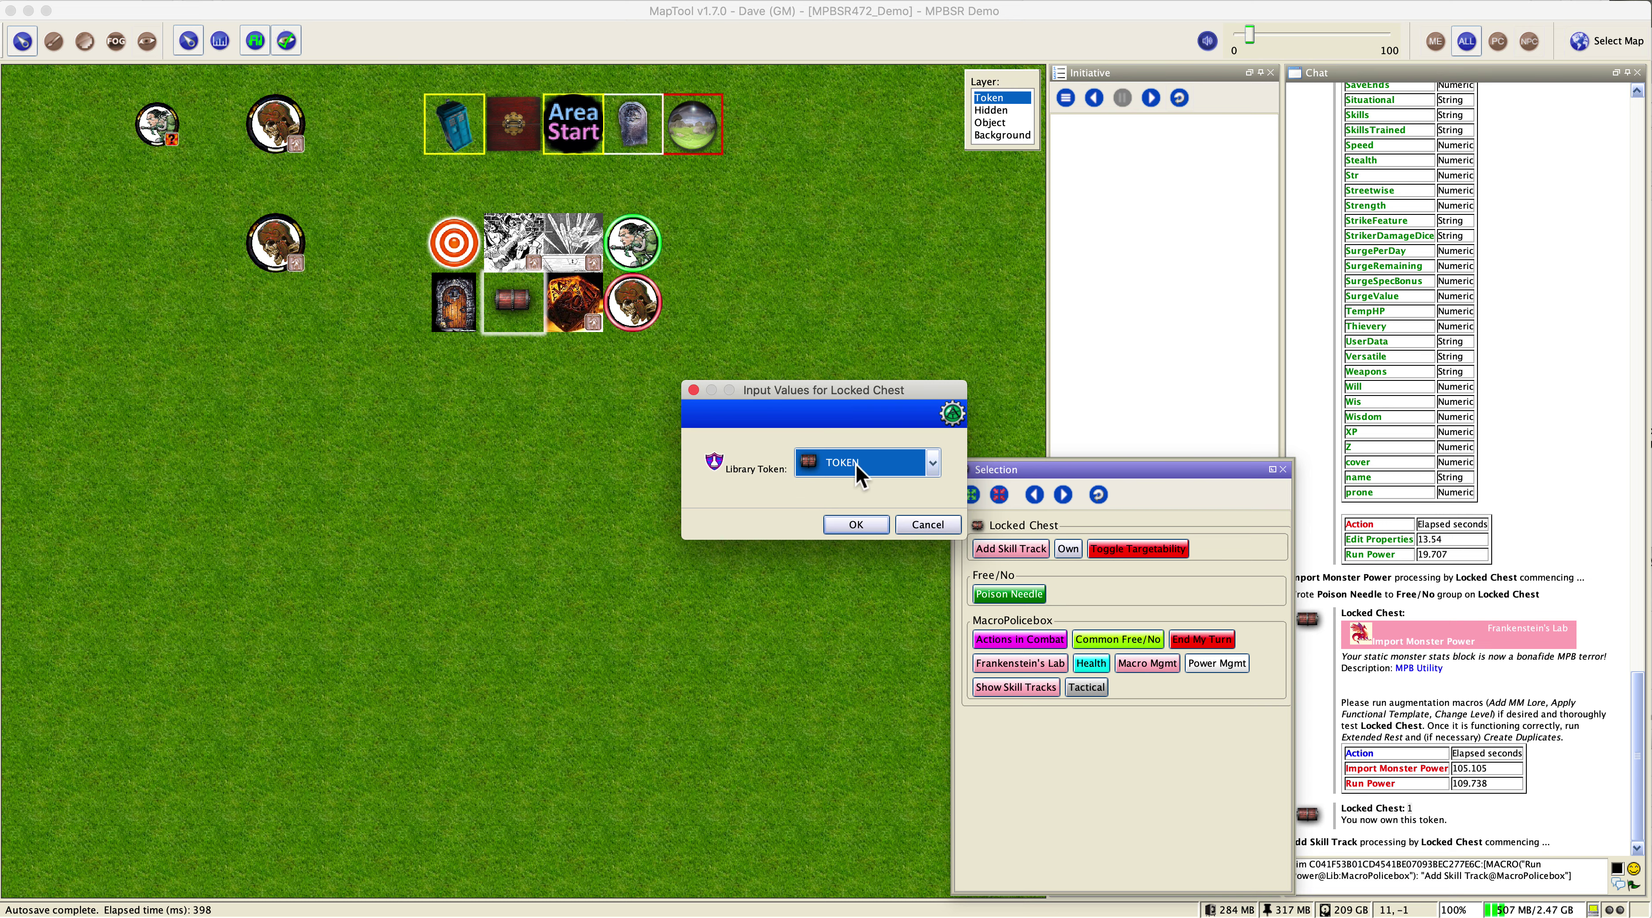
- Accept the library token and link the Poison Needle macro to the first Thievery entry
left_click(861, 527)
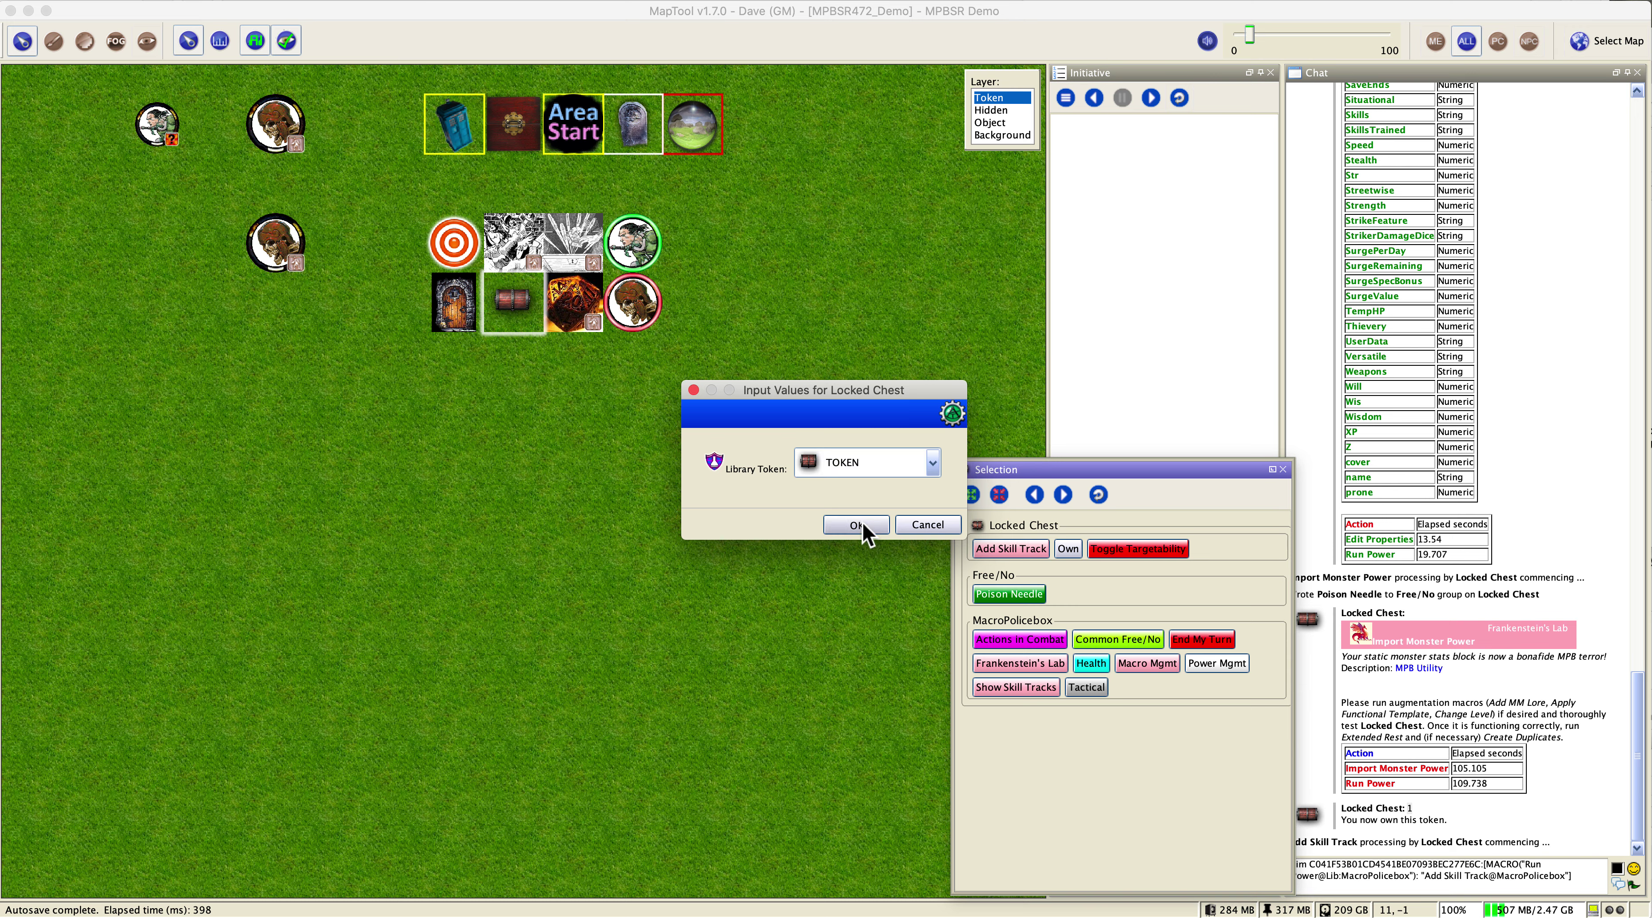
left_click(881, 456)
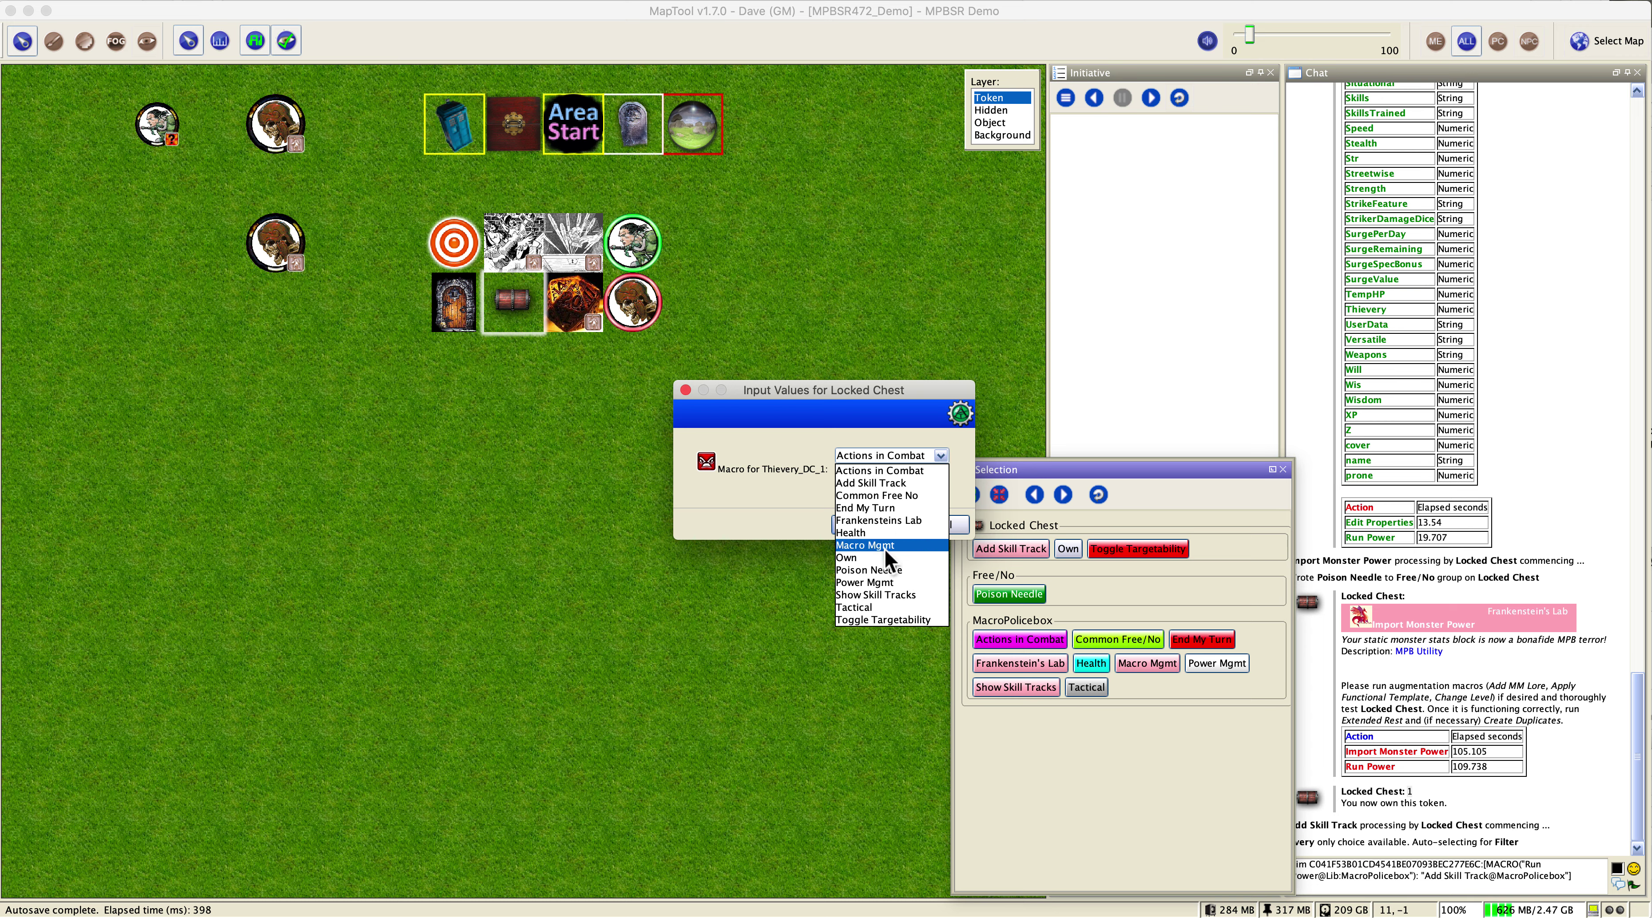
left_click(883, 566)
left_click(863, 525)
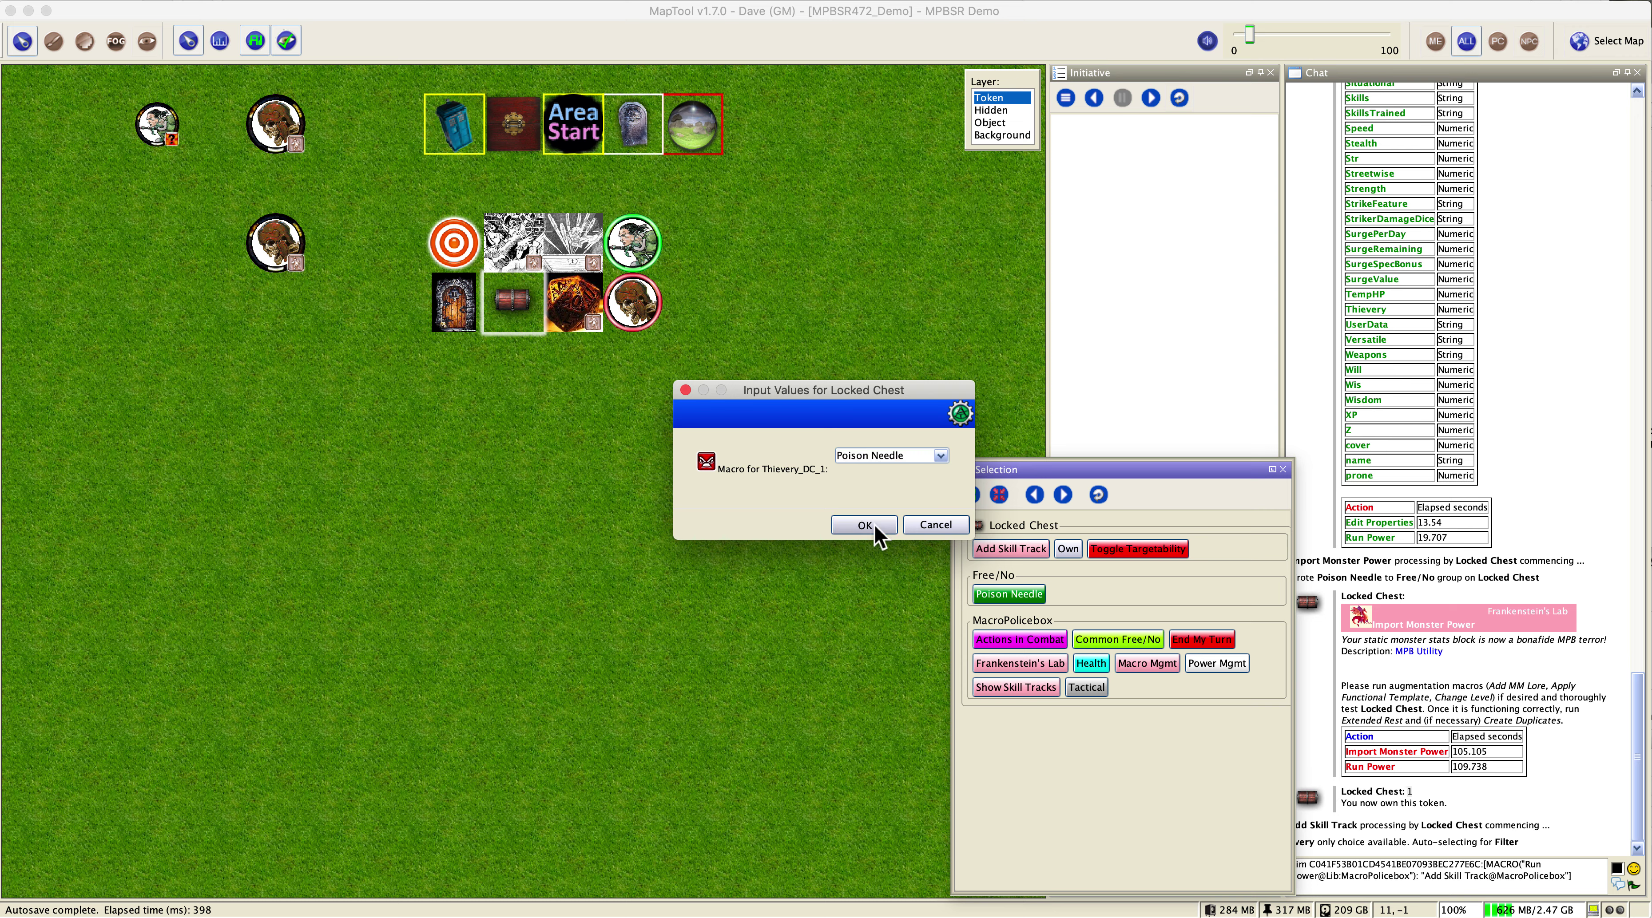